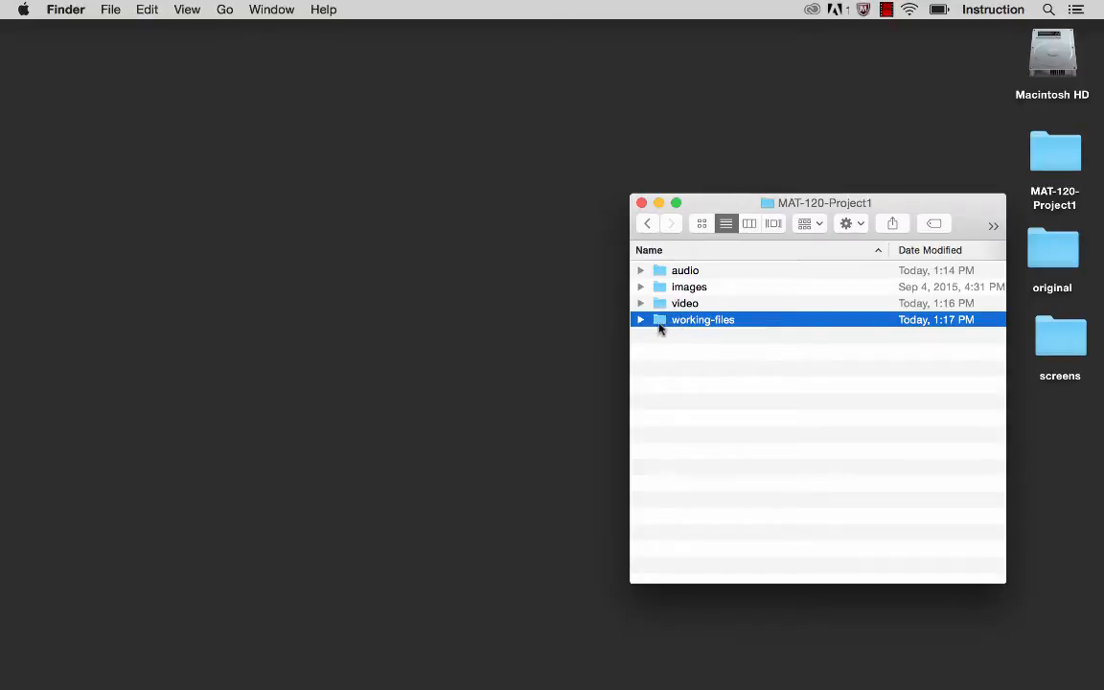
Step: Examine the Audacity files and Premier Pro files subfolders of working-files, comparing them with the audio folder's contents
left_click(640, 320)
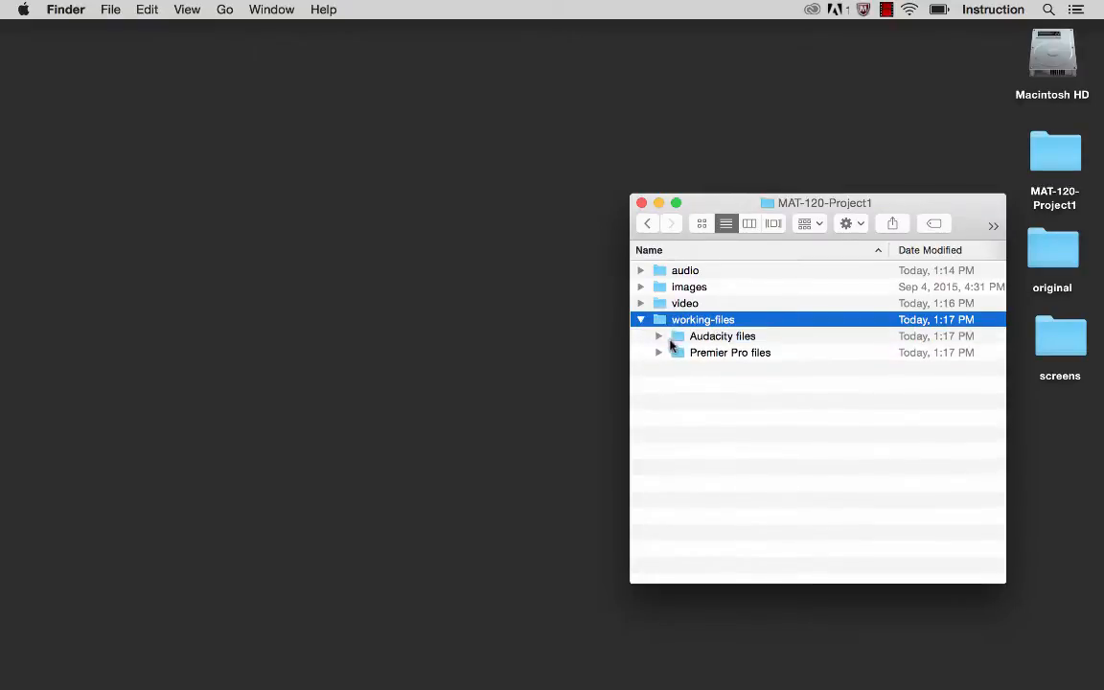
left_click(700, 340)
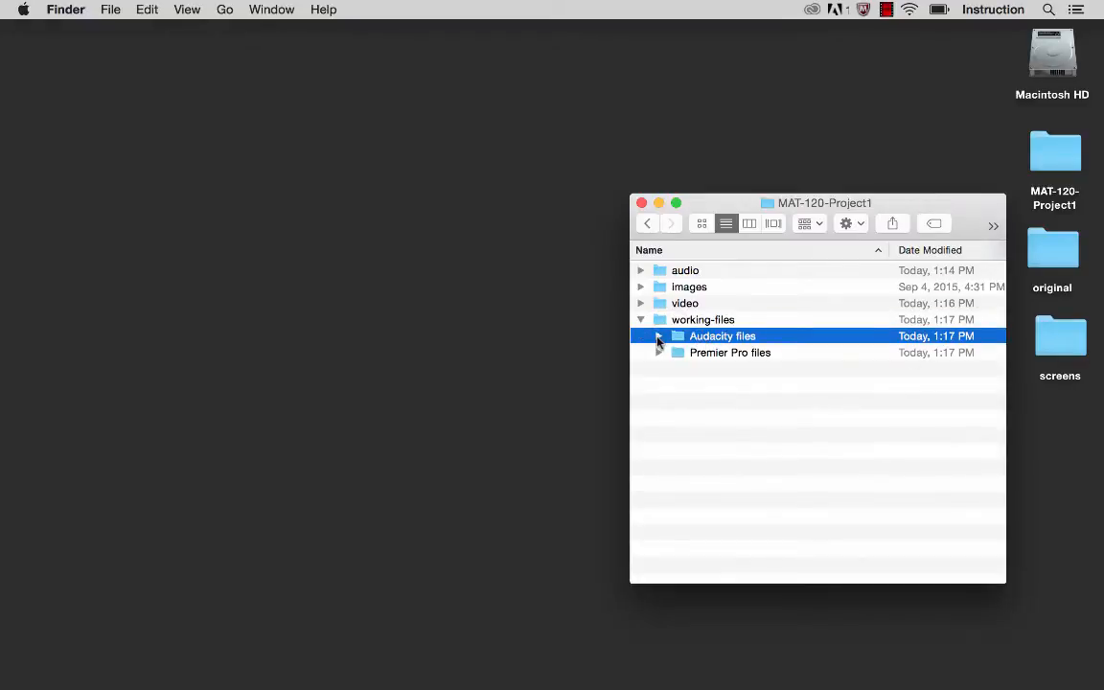
left_click(659, 338)
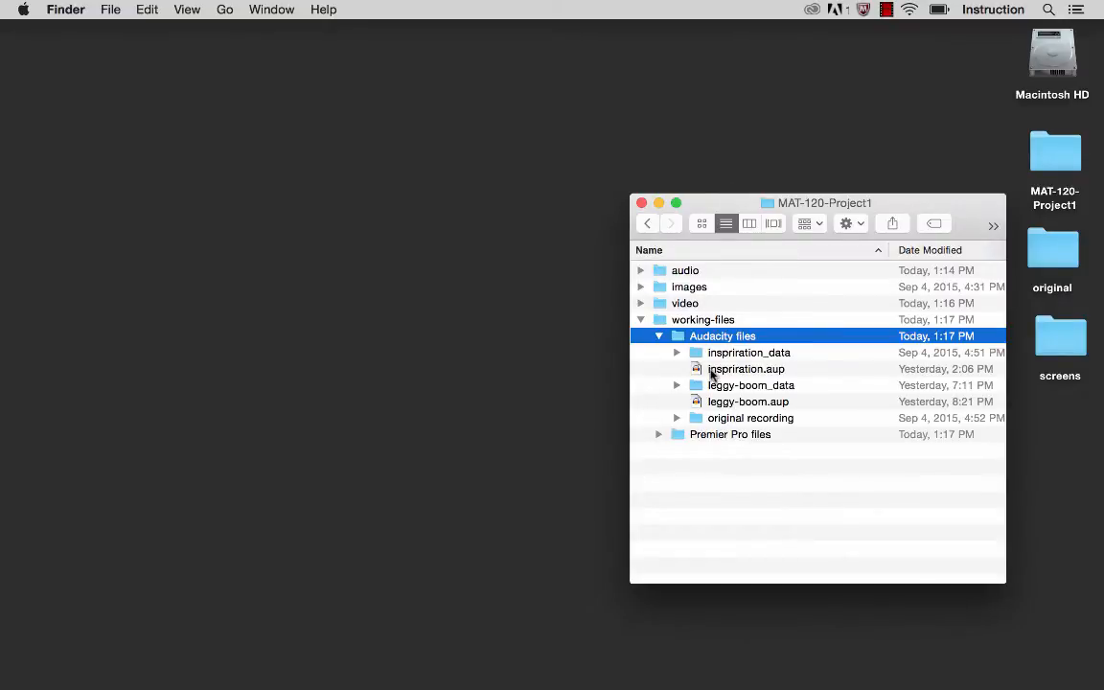
left_click(640, 271)
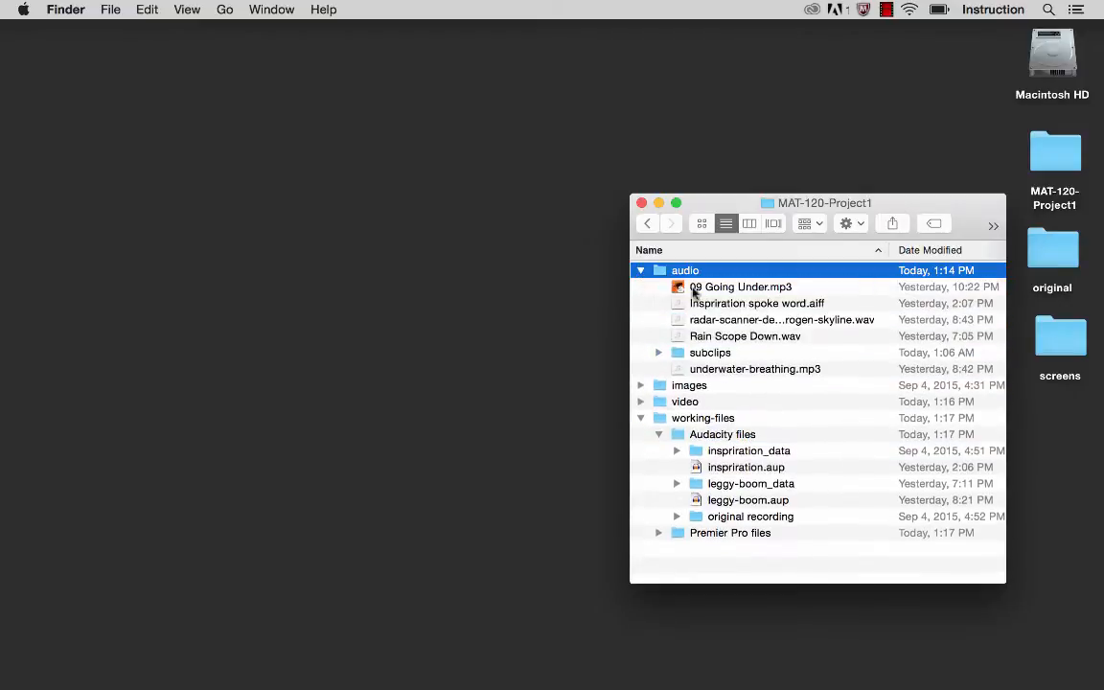
left_click(641, 270)
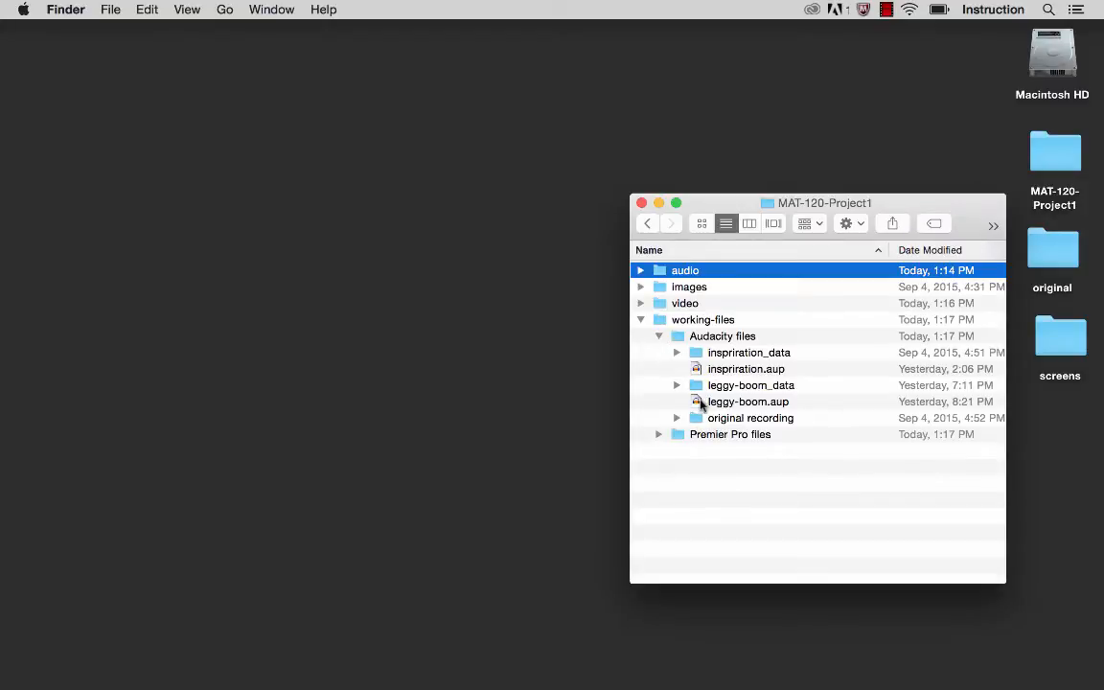
left_click(659, 336)
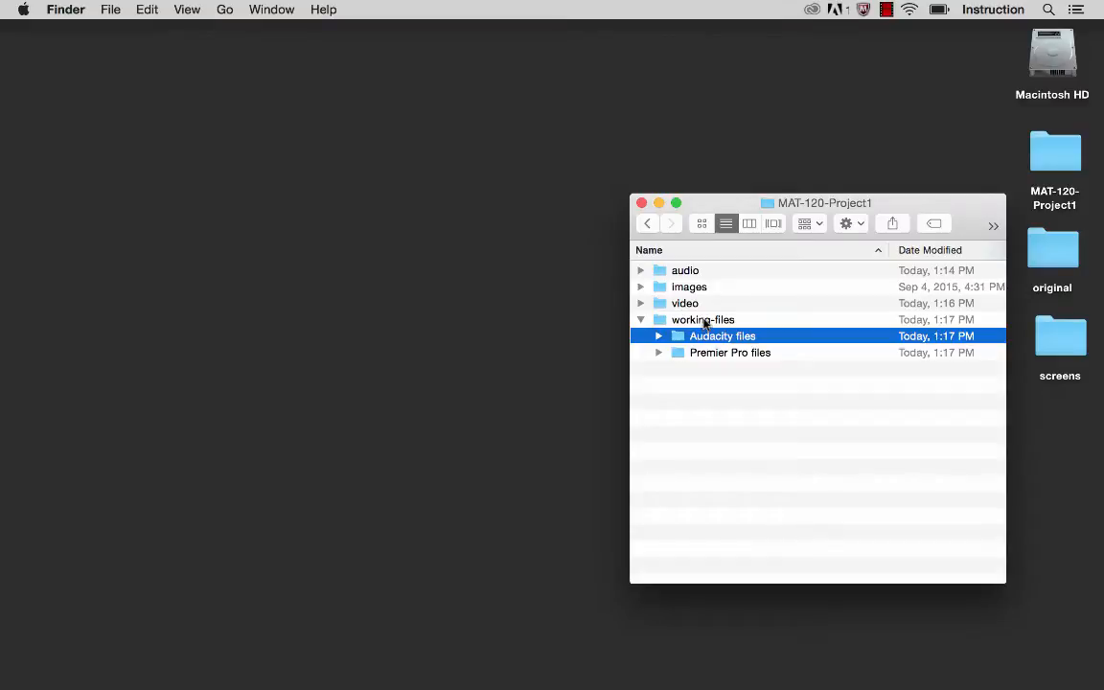
left_click(690, 353)
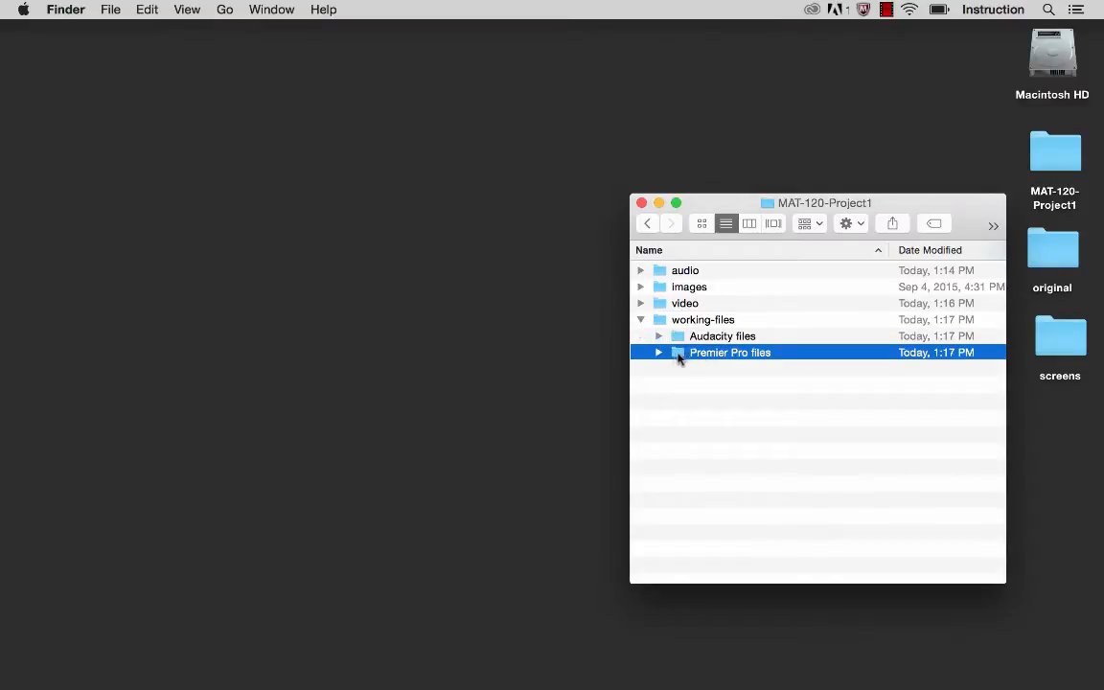
left_click(660, 354)
left_click(640, 320)
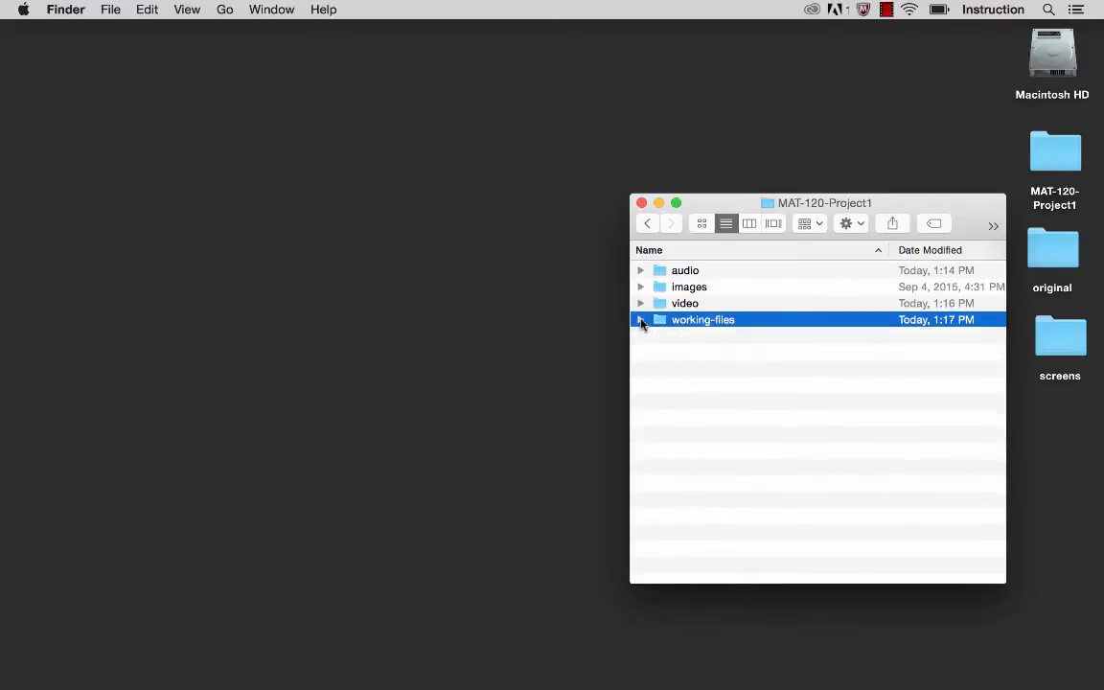
Step: Review the source clips in the audio folder, including its subclips folder and Rain Scope Down.wav
left_click(640, 271)
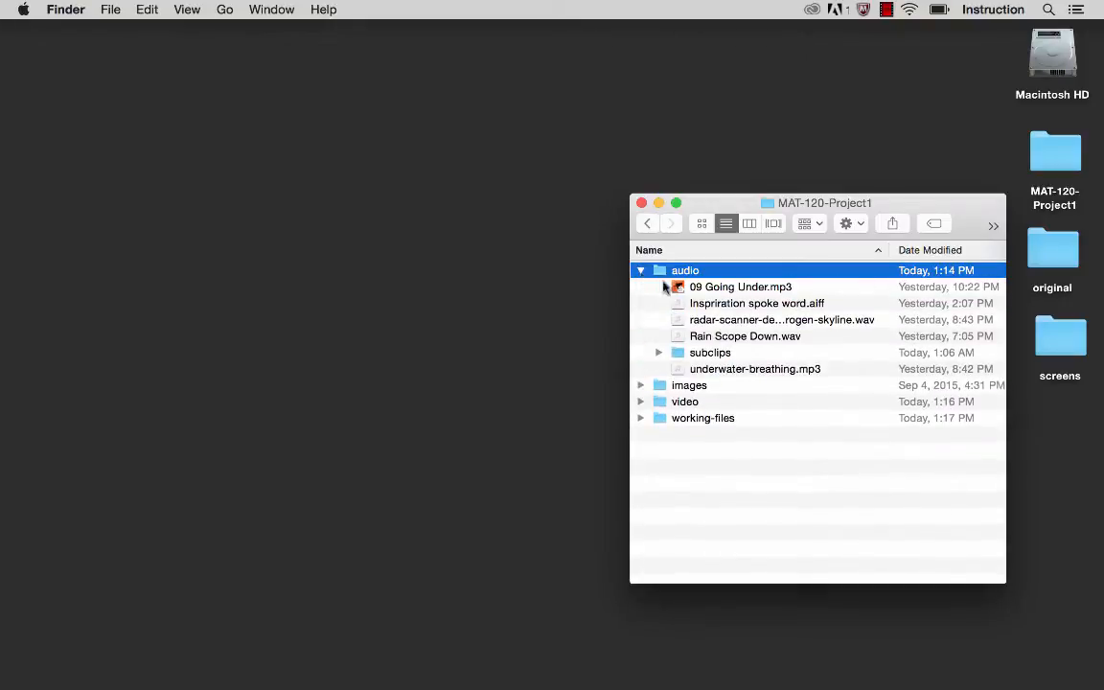
left_click(702, 353)
left_click(658, 353)
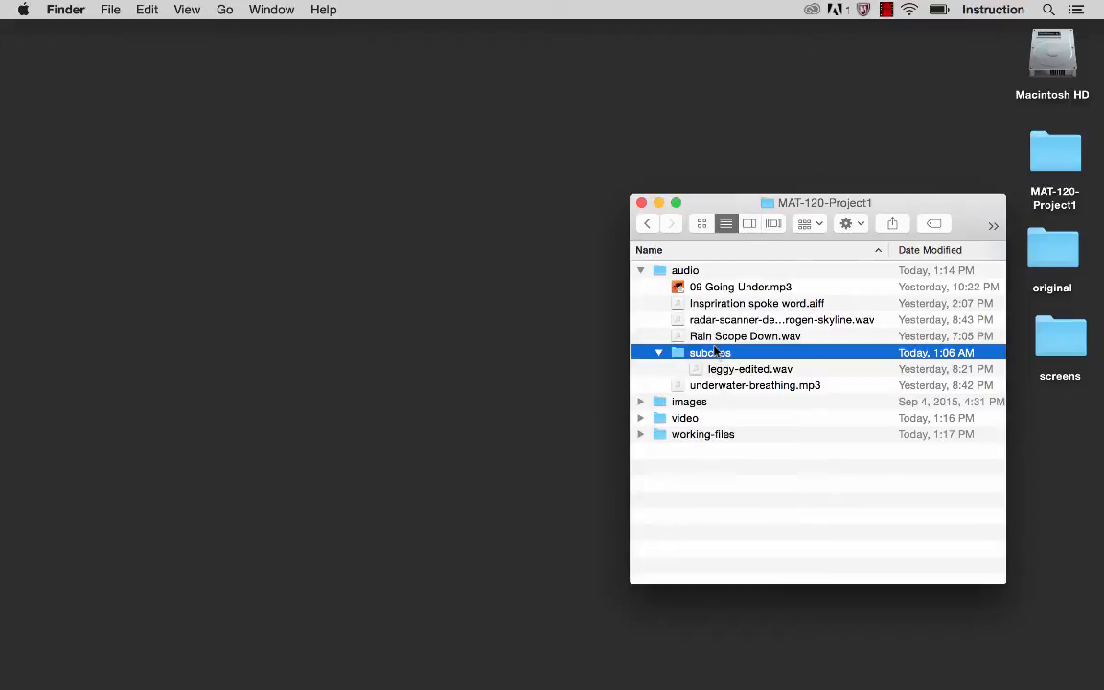
left_click(659, 355)
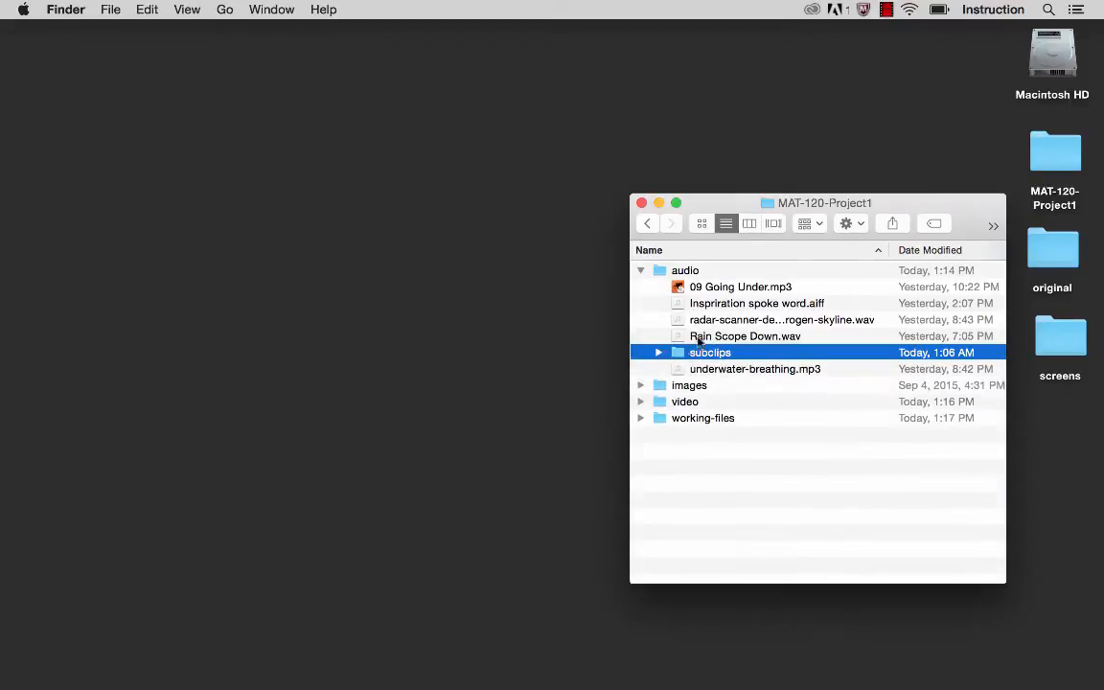
left_click(705, 337)
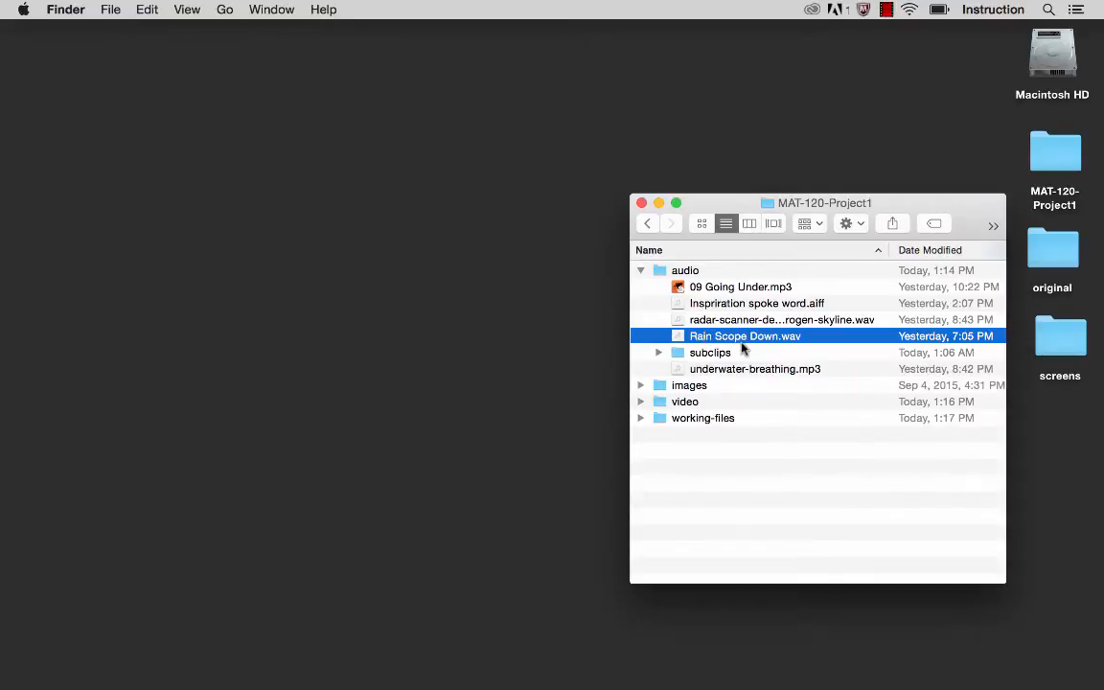
Step: Rename leggy-edited.wav in the audio folder's subclips folder to "Rain scope-edited.wav"
left_click(659, 353)
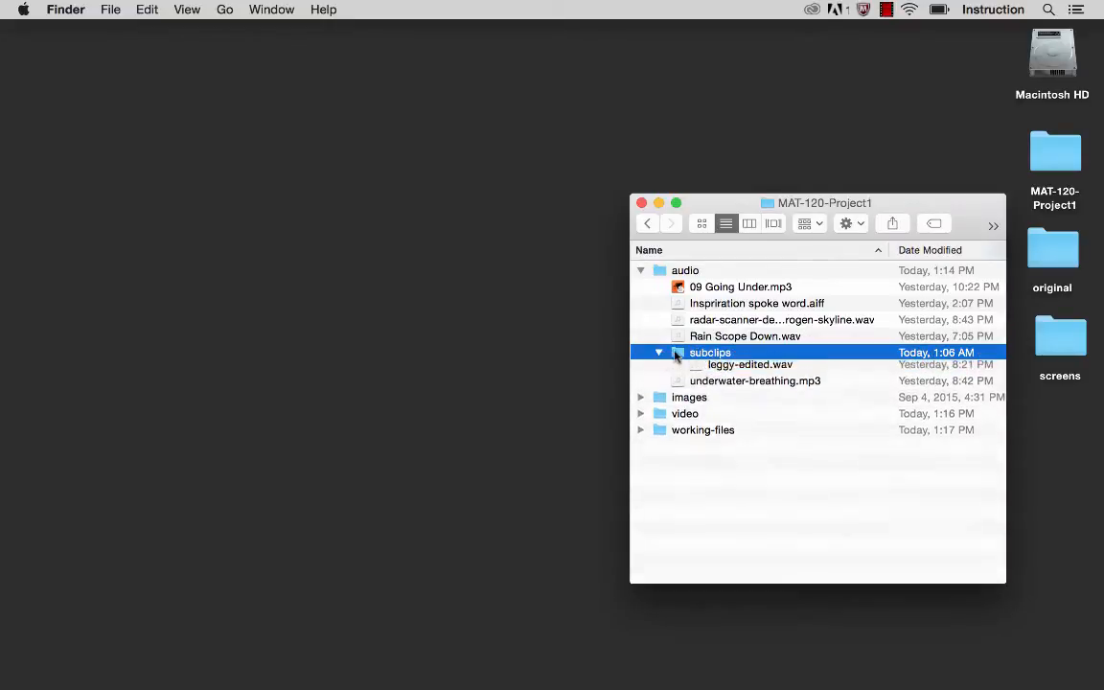
left_click(735, 372)
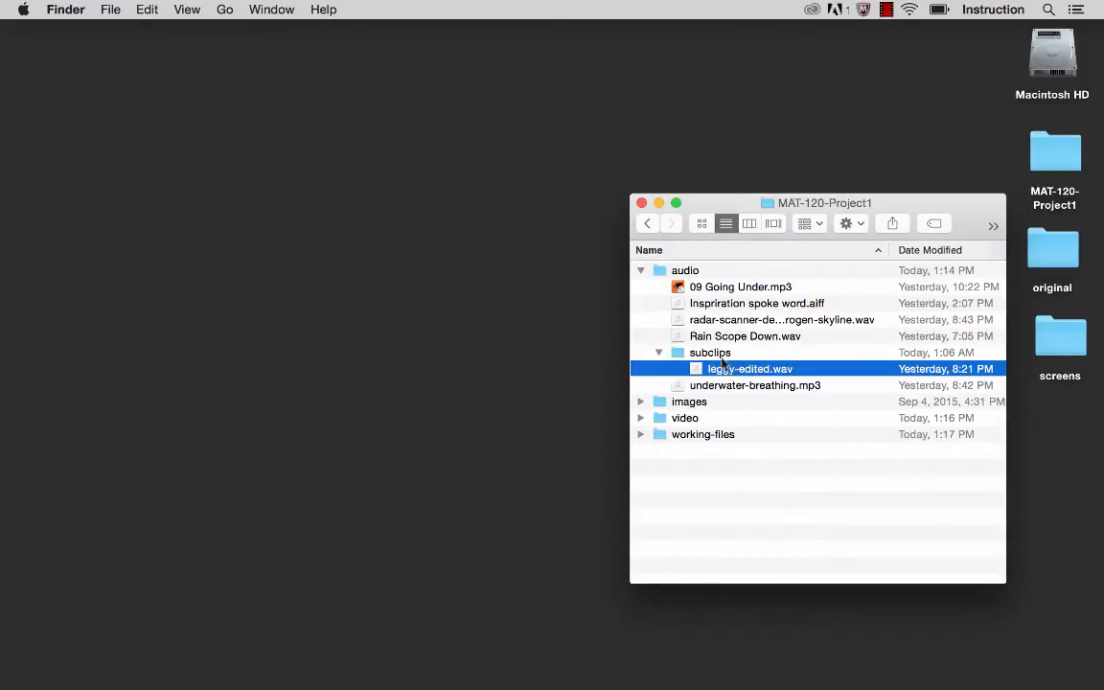
left_click(722, 372)
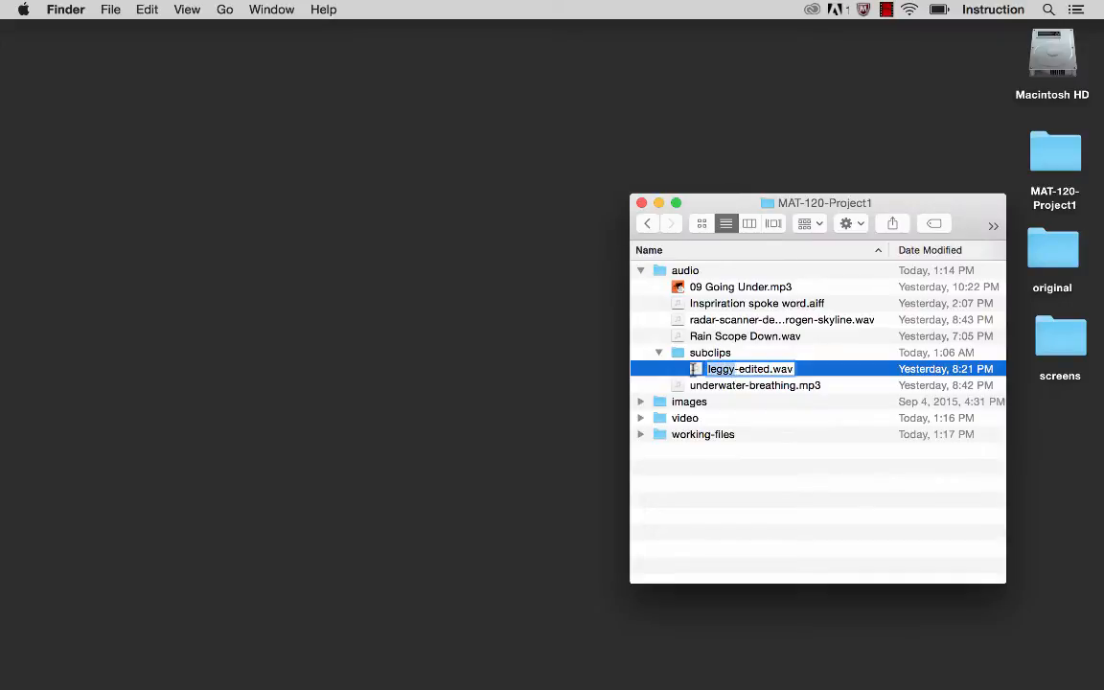
type("Rai")
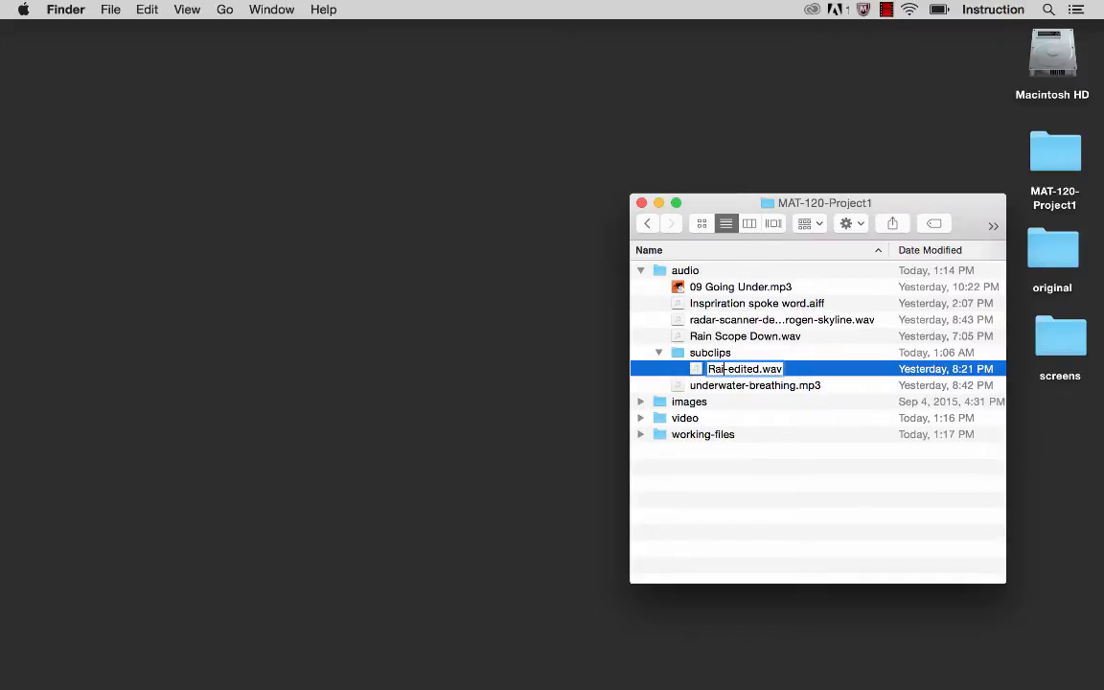
type("n scope")
key("Return")
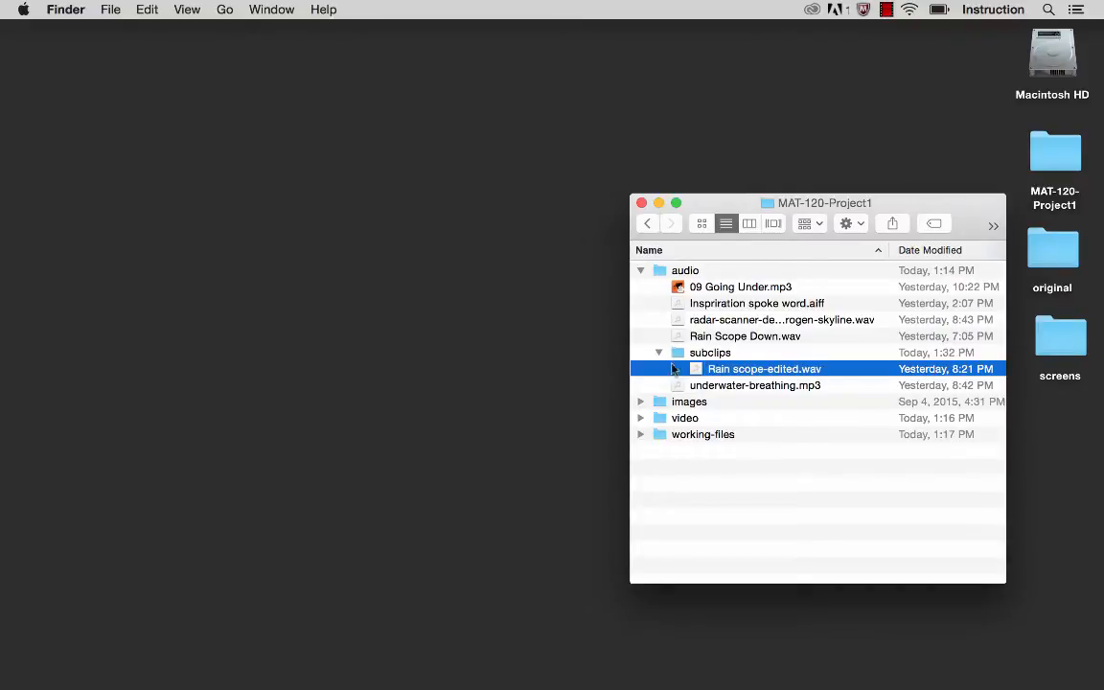
Step: Collapse the subclips and audio folders and review the clips stored in the video folder
left_click(657, 353)
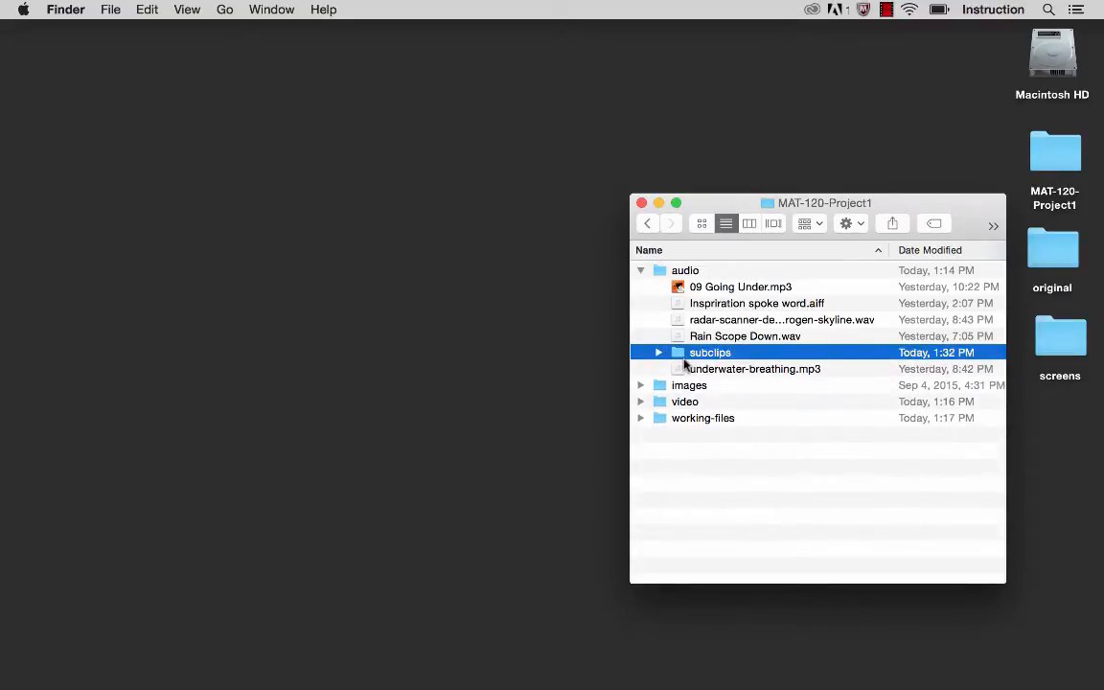
left_click(640, 270)
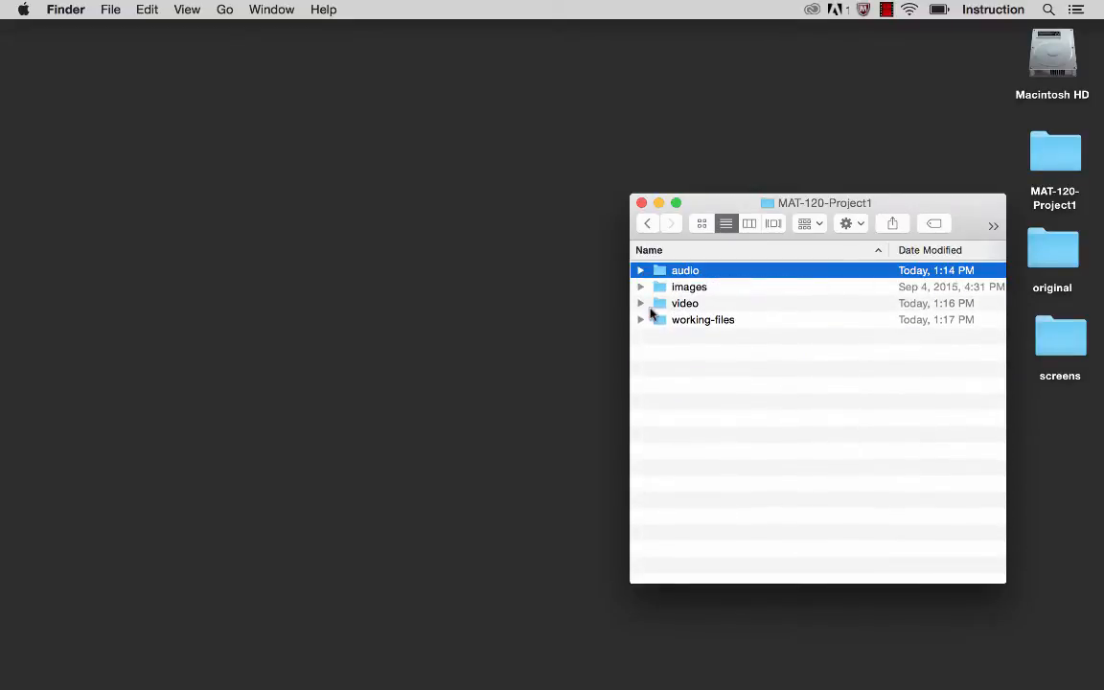
left_click(642, 304)
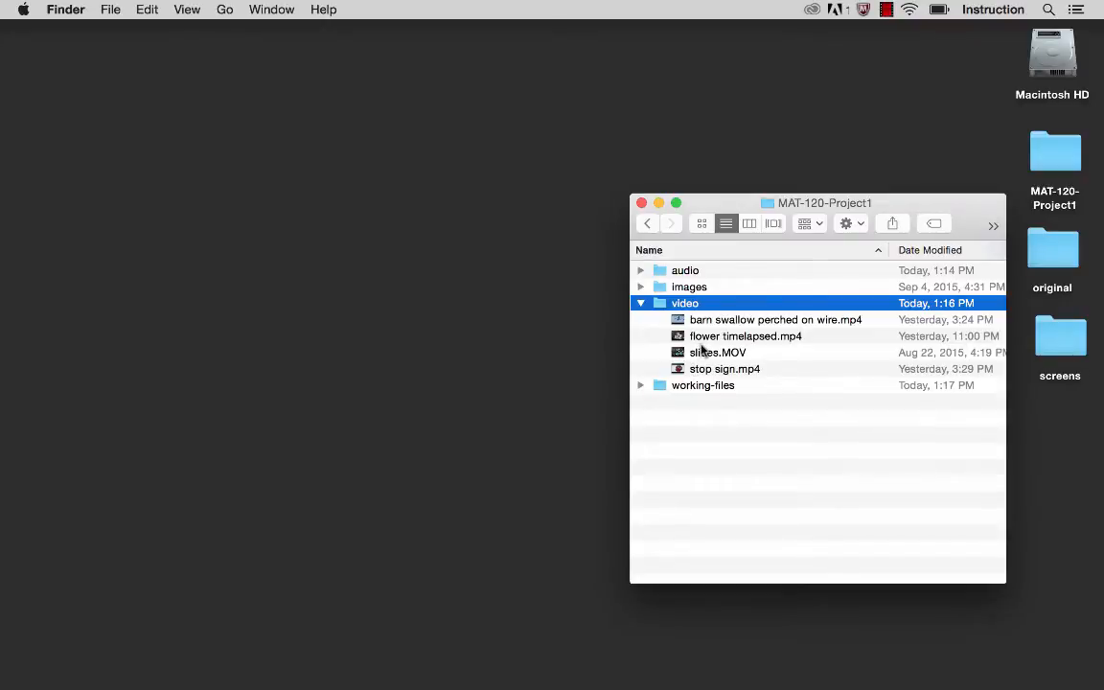
left_click(640, 303)
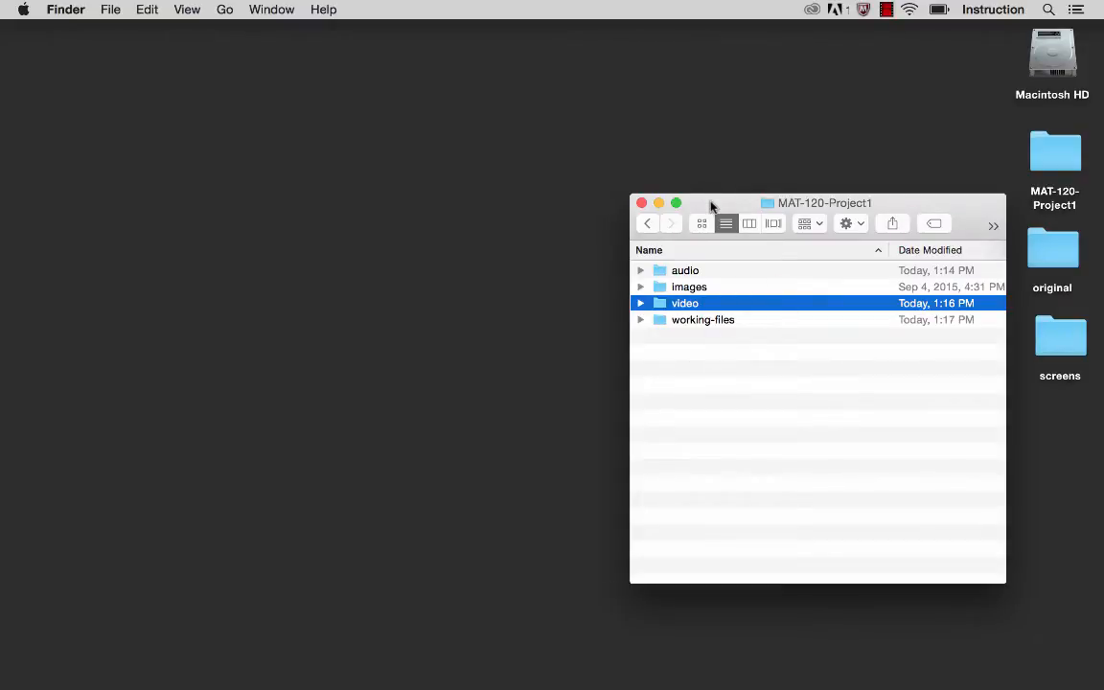
Step: Switch to Premiere Pro and shift its Welcome window slightly
left_click(23, 189)
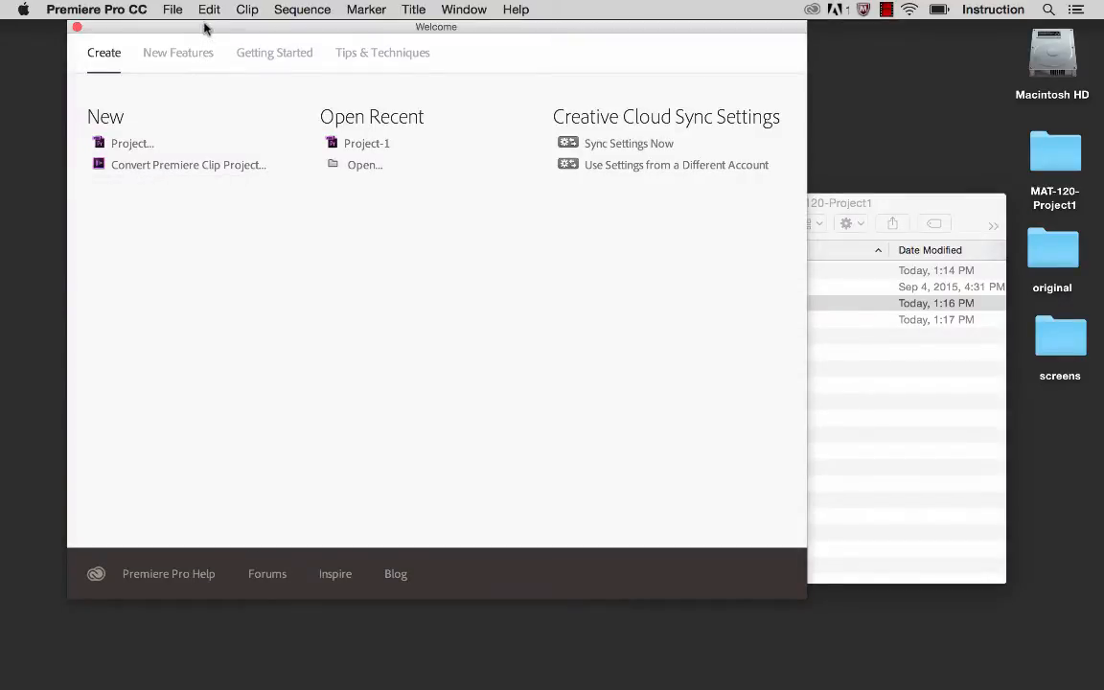
left_click_drag(204, 27, 221, 20)
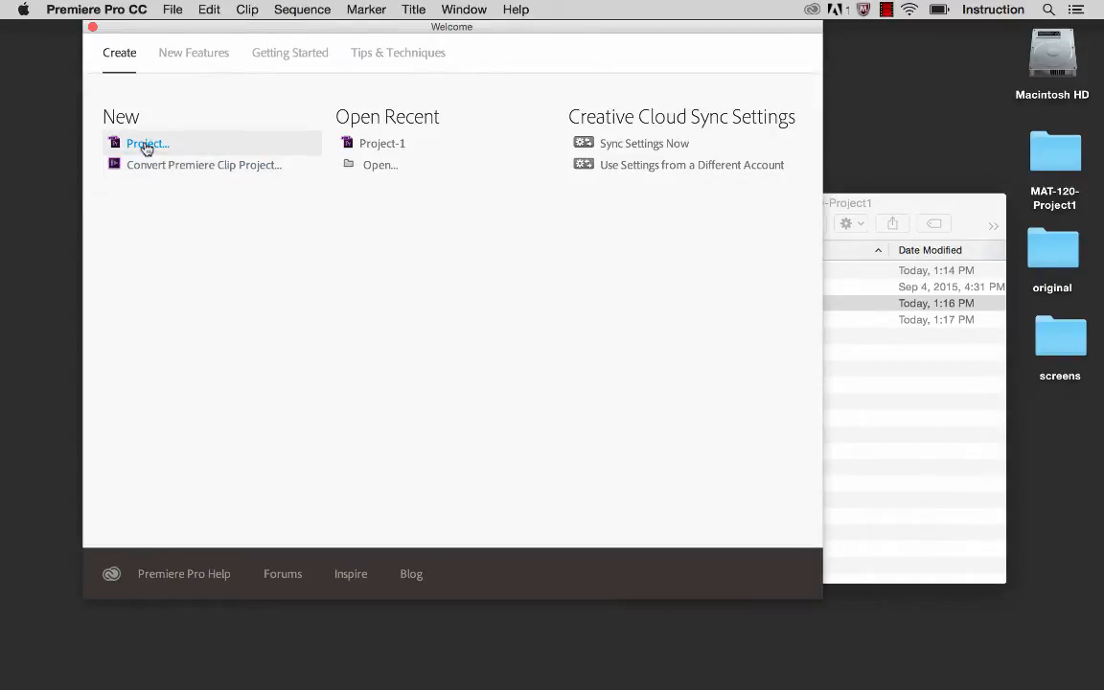
left_click(173, 9)
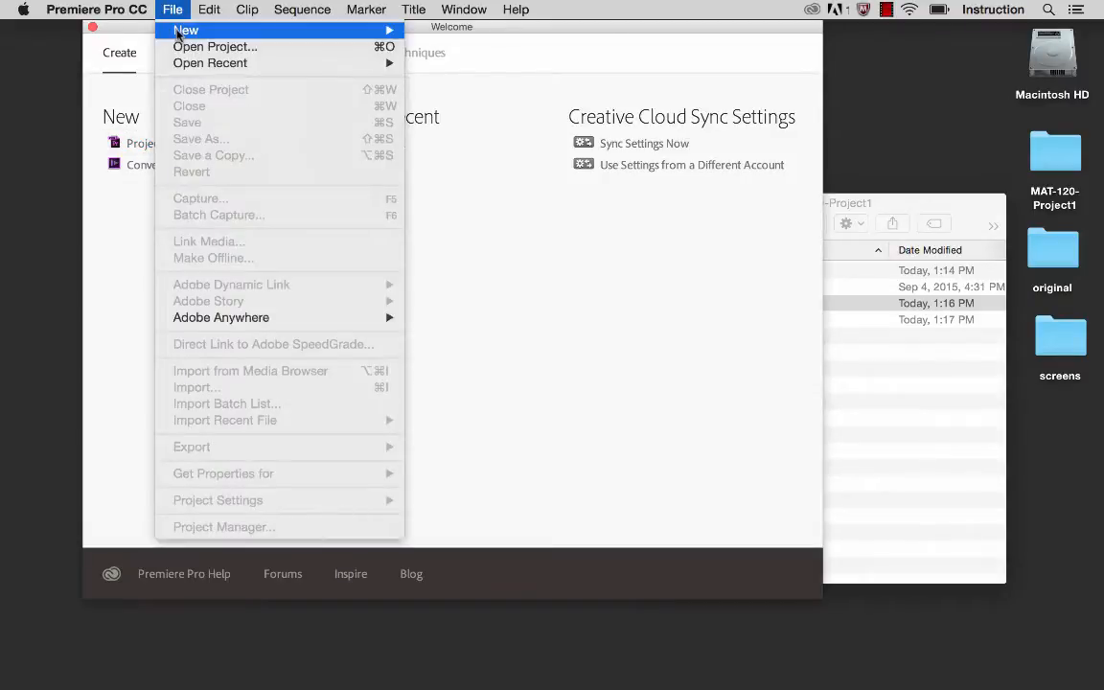
mouse_move(323, 35)
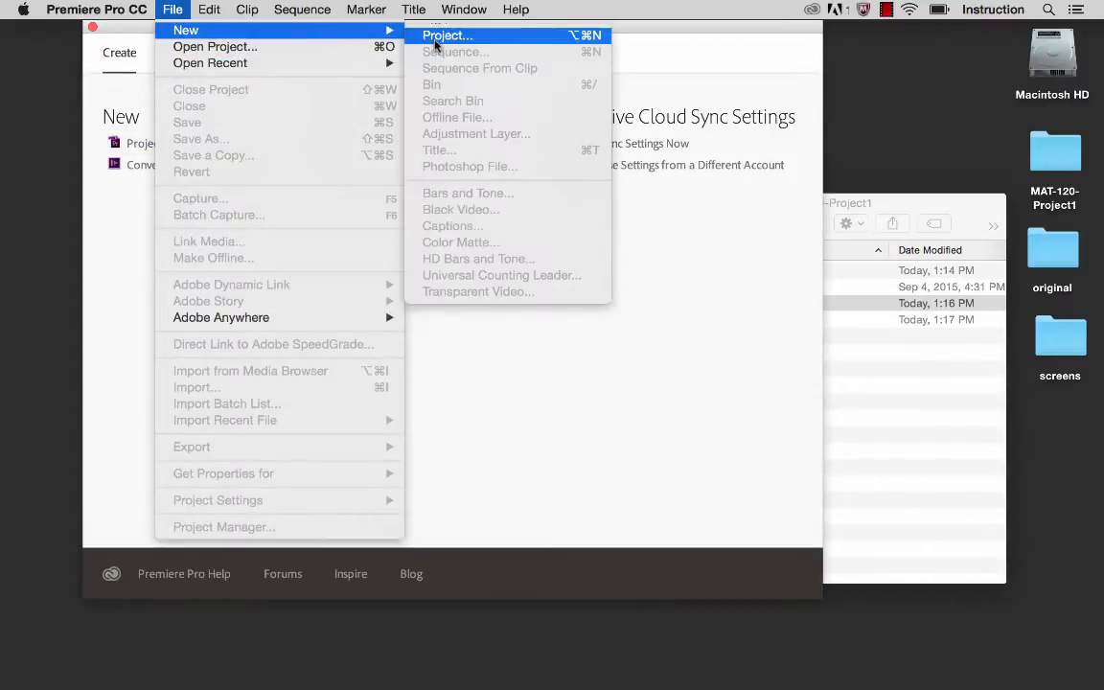
left_click(454, 489)
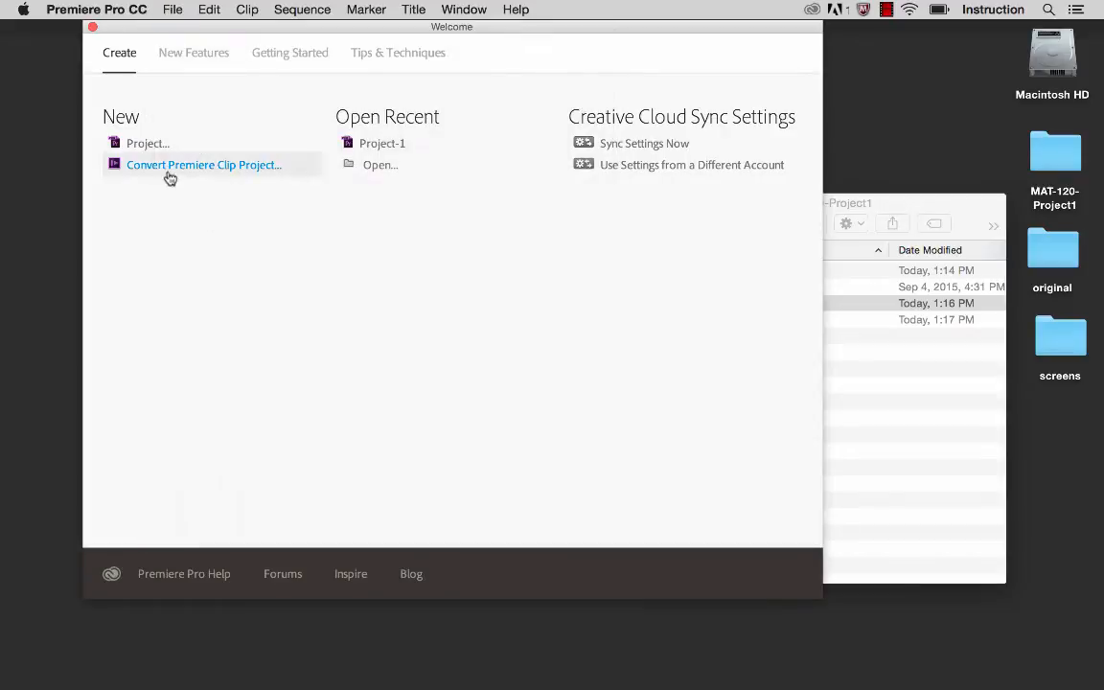
Step: Start a new project from the Welcome window and name it Project-1
left_click(155, 146)
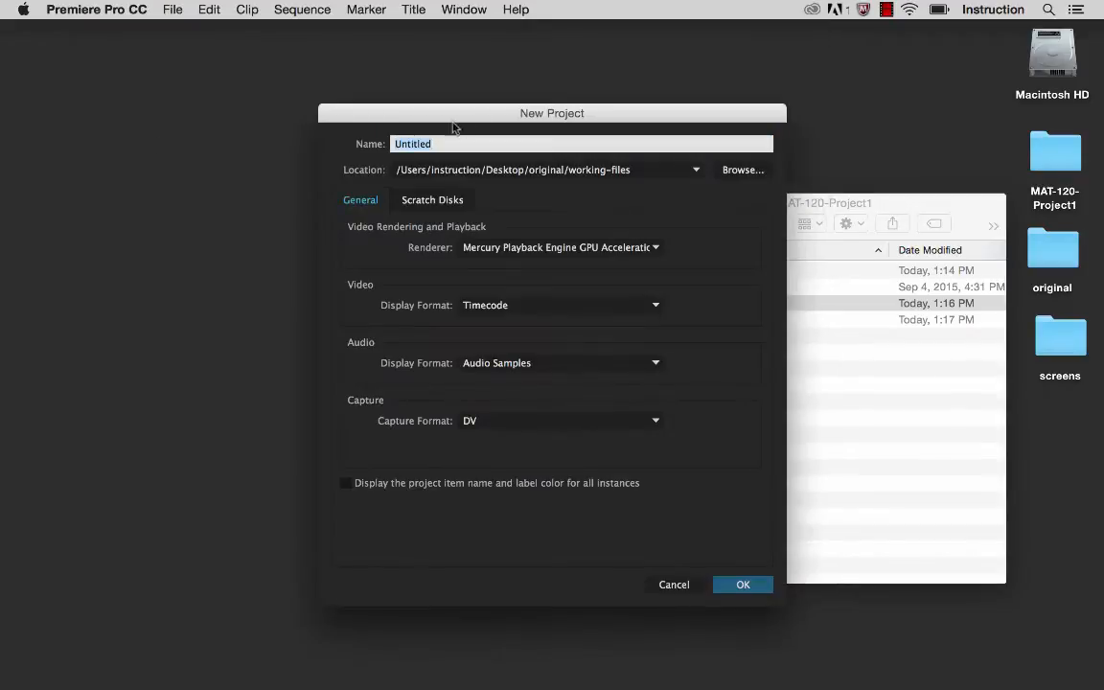
left_click_drag(450, 116, 316, 68)
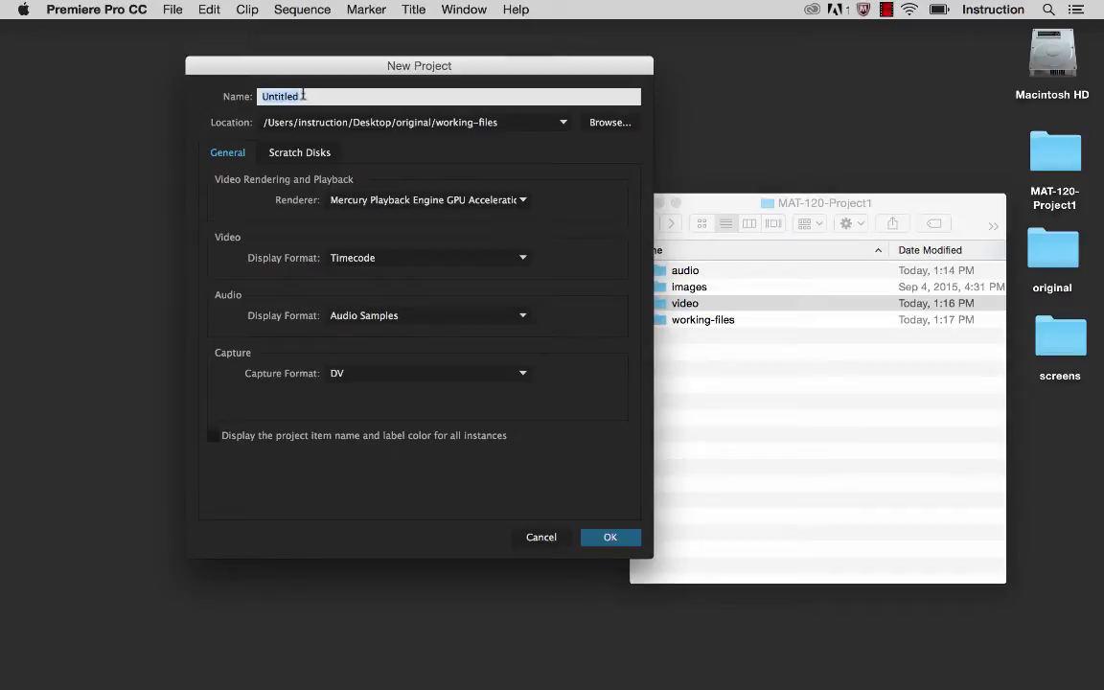
type("Project-1")
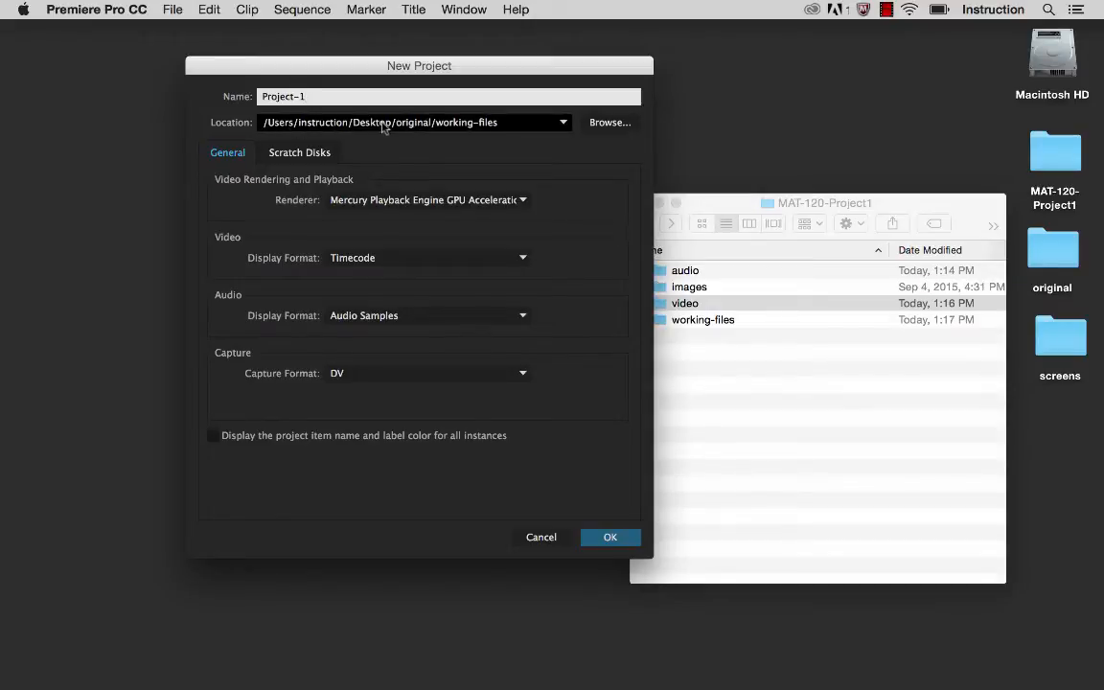
Step: Set the new project's location to the Premier Pro files folder inside MAT-120-Project1/working-files on the Desktop
left_click(464, 122)
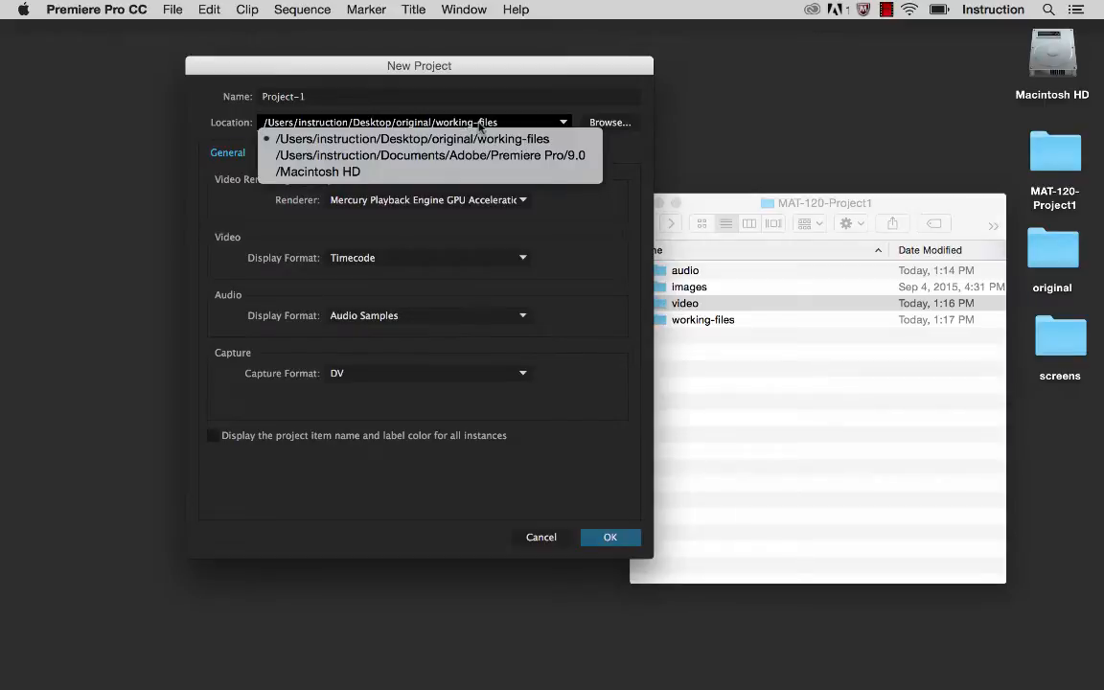
left_click(431, 119)
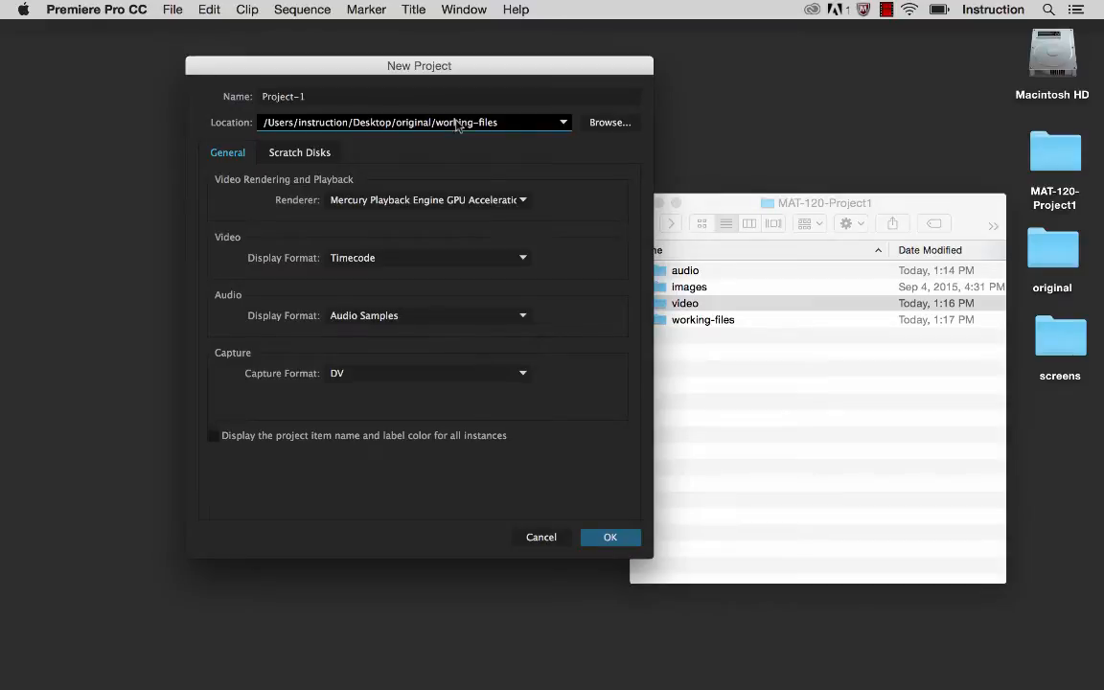
left_click(611, 122)
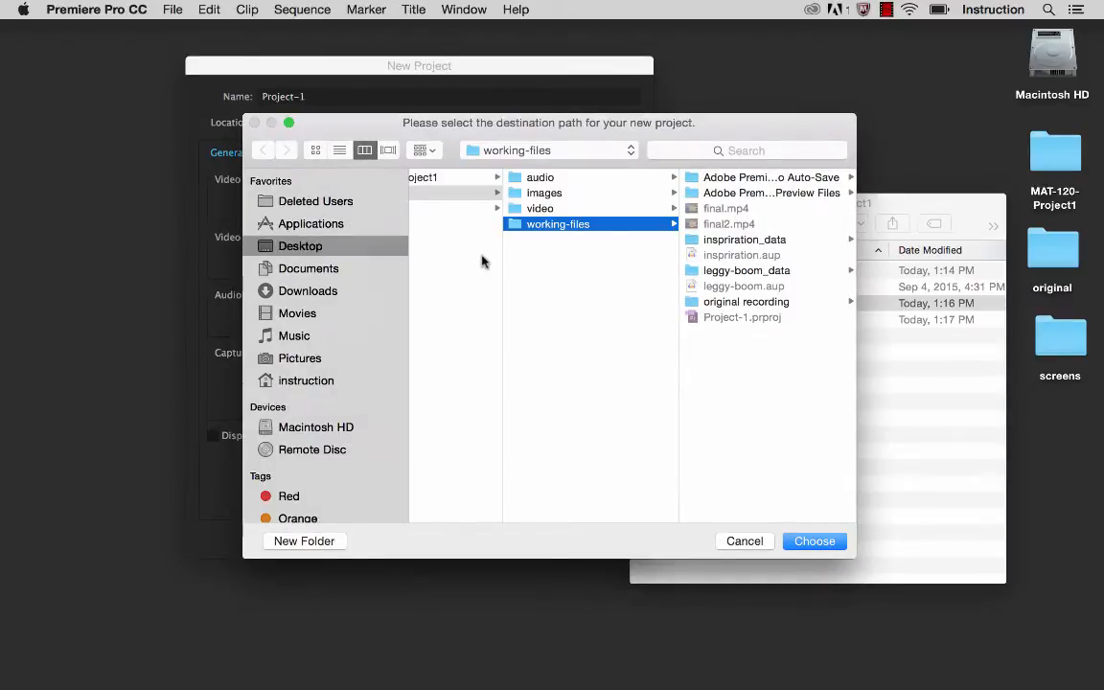
left_click(423, 178)
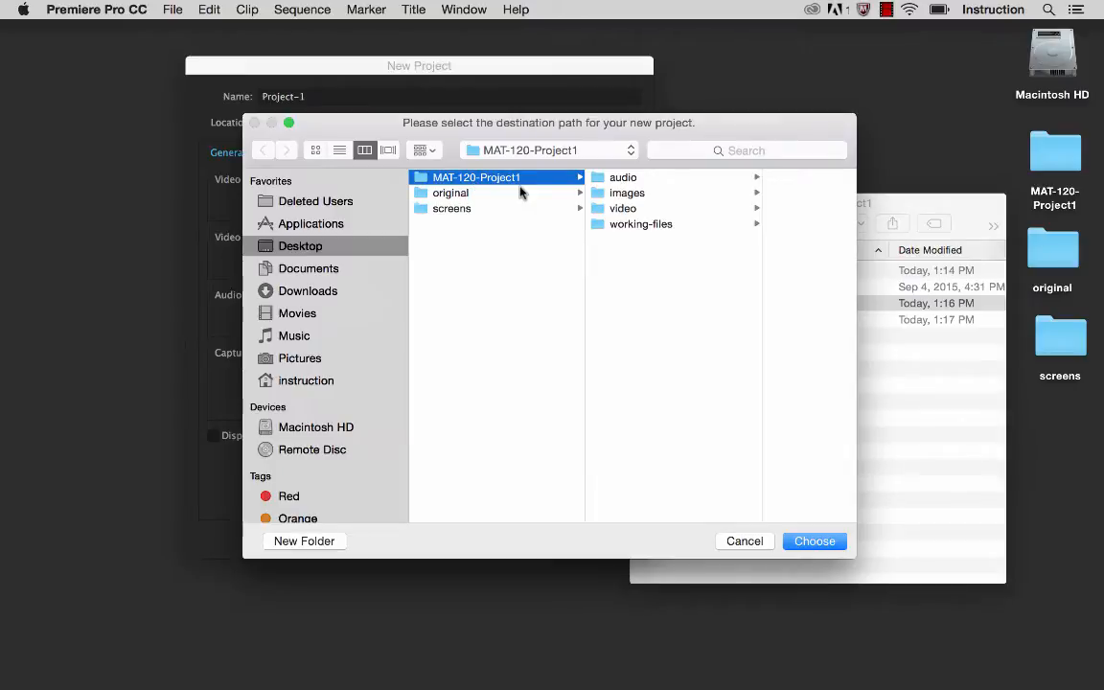
left_click(620, 225)
left_click(713, 195)
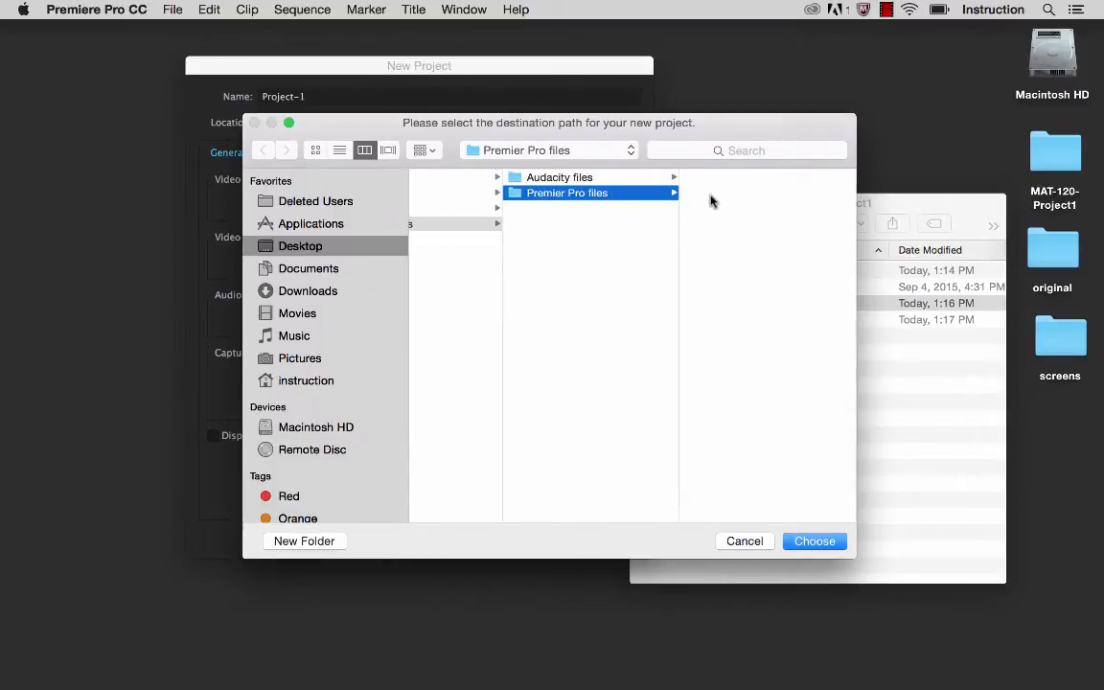
left_click(815, 542)
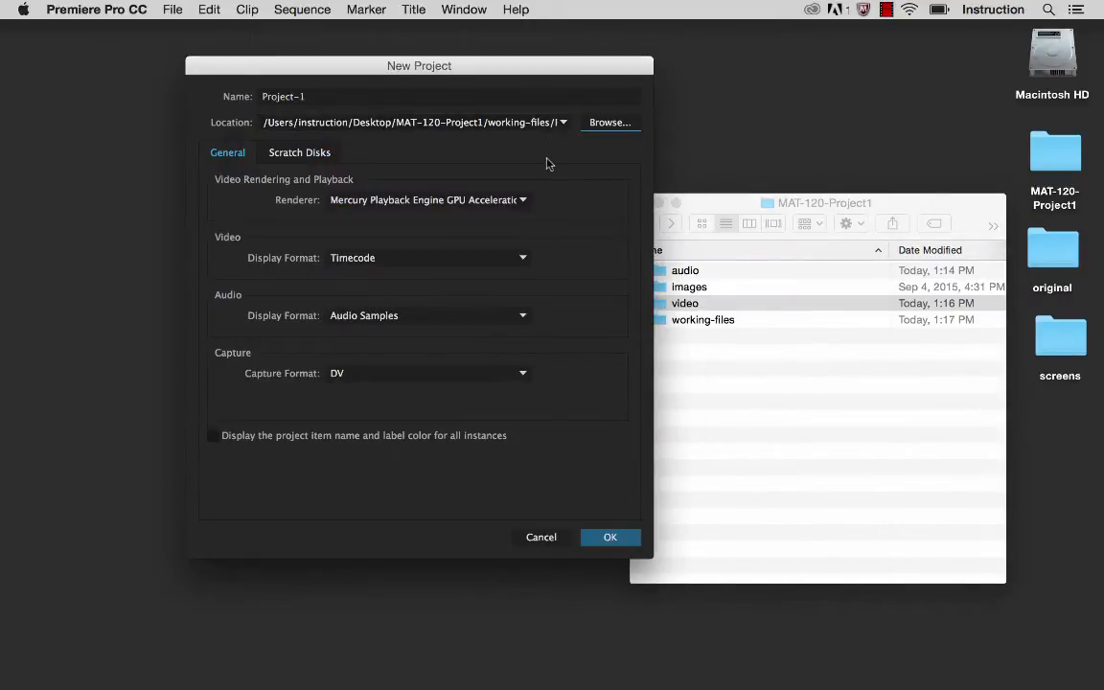
Step: Check the renderer options and scratch disk locations, and create the project with the Mercury Playback Engine GPU Acceleration renderer
left_click(423, 201)
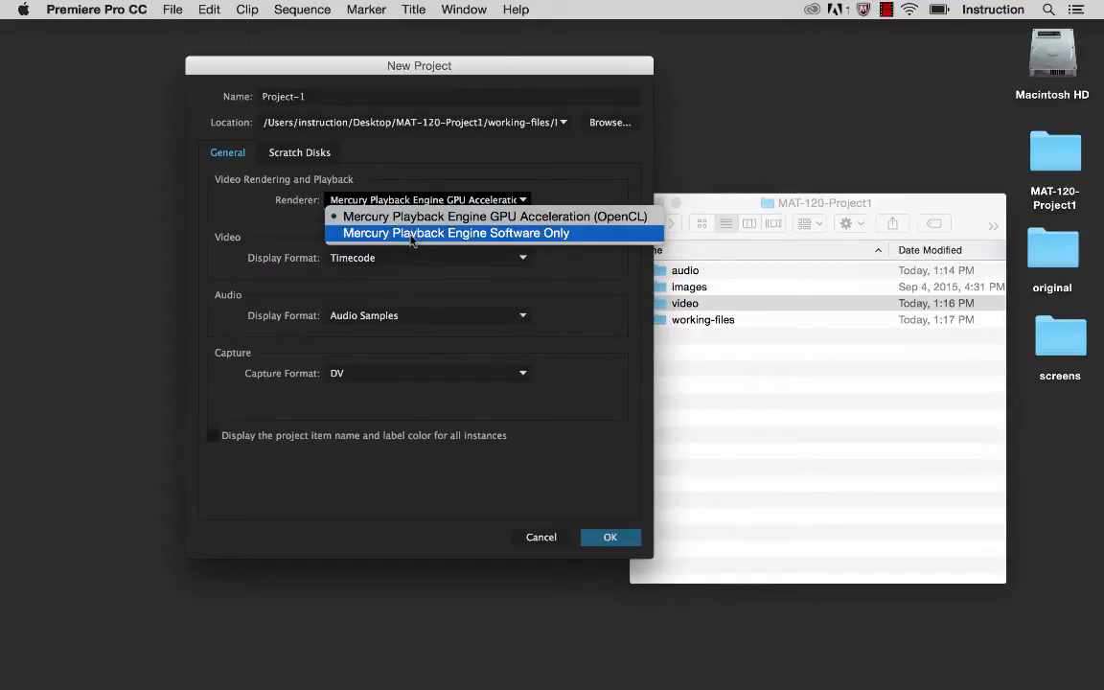
left_click(298, 232)
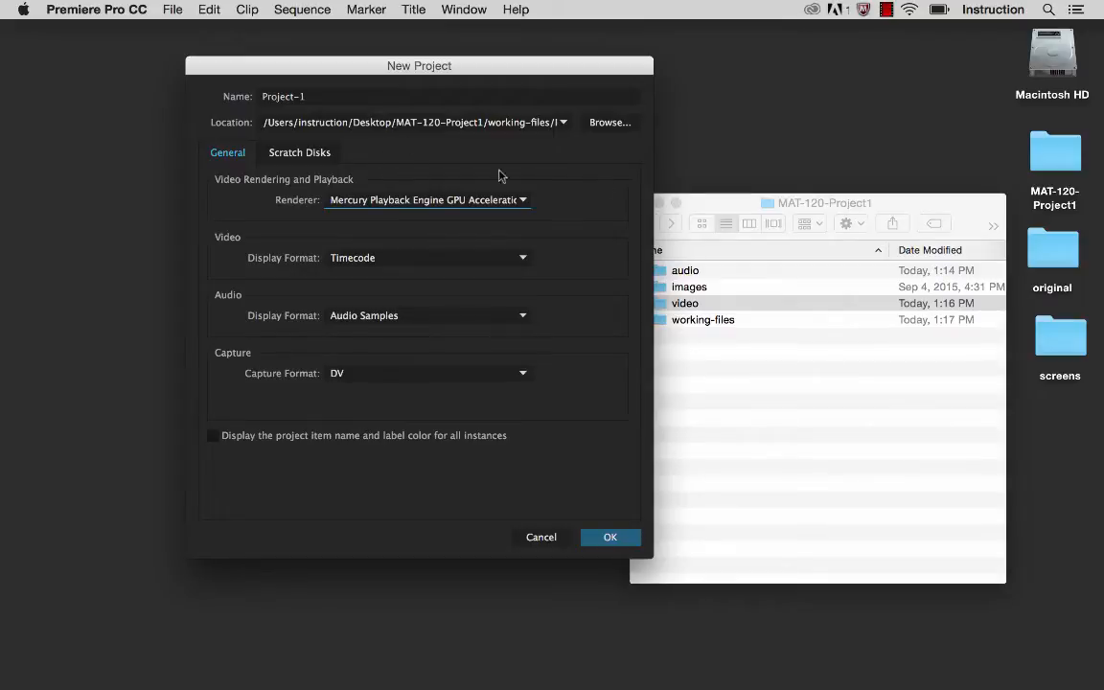
left_click(297, 155)
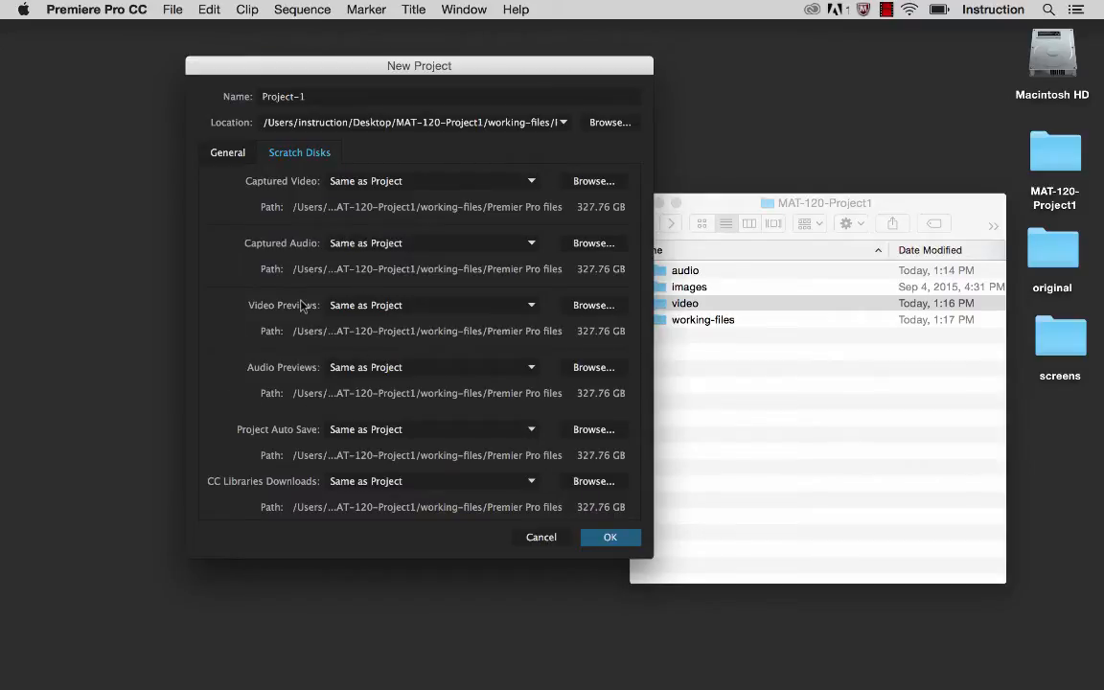
left_click(220, 153)
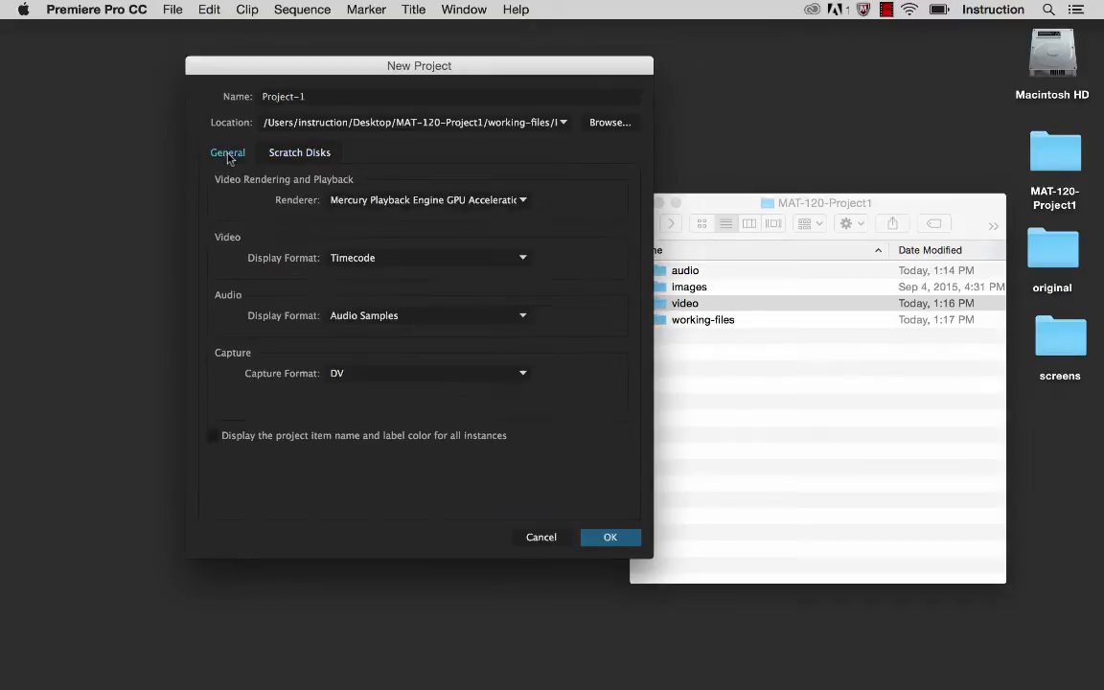
left_click(611, 538)
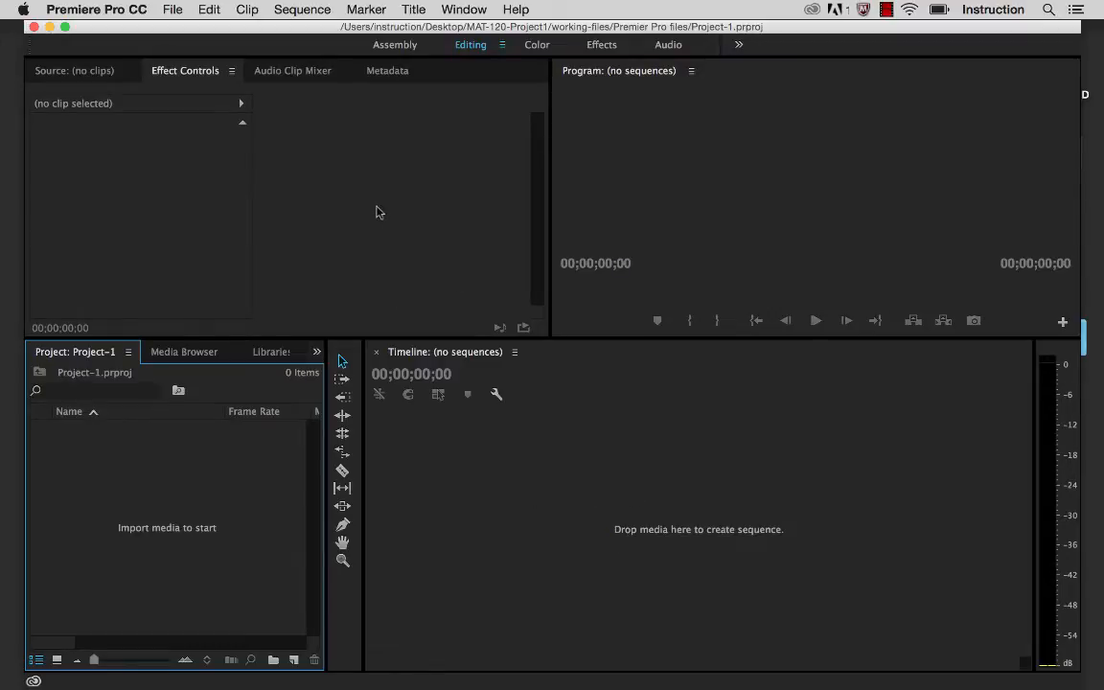
Step: Expand the project window to fill the screen, look through Effect Controls, Audio Clip Mixer and Metadata, and bring the Source monitor forward
left_click(65, 27)
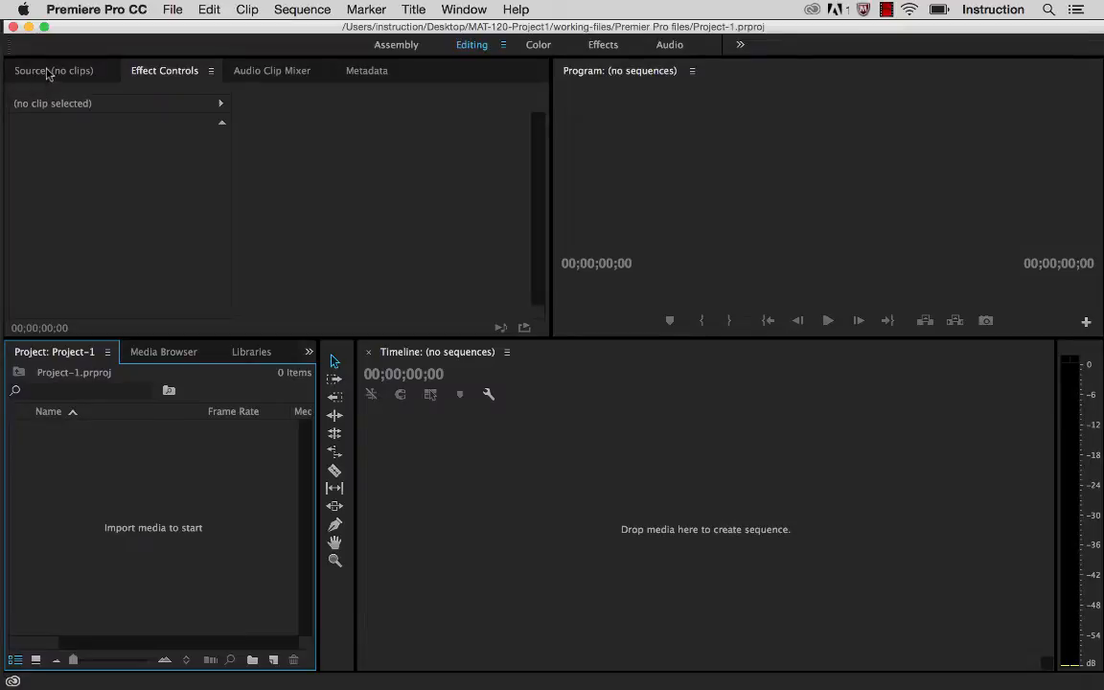
left_click(44, 71)
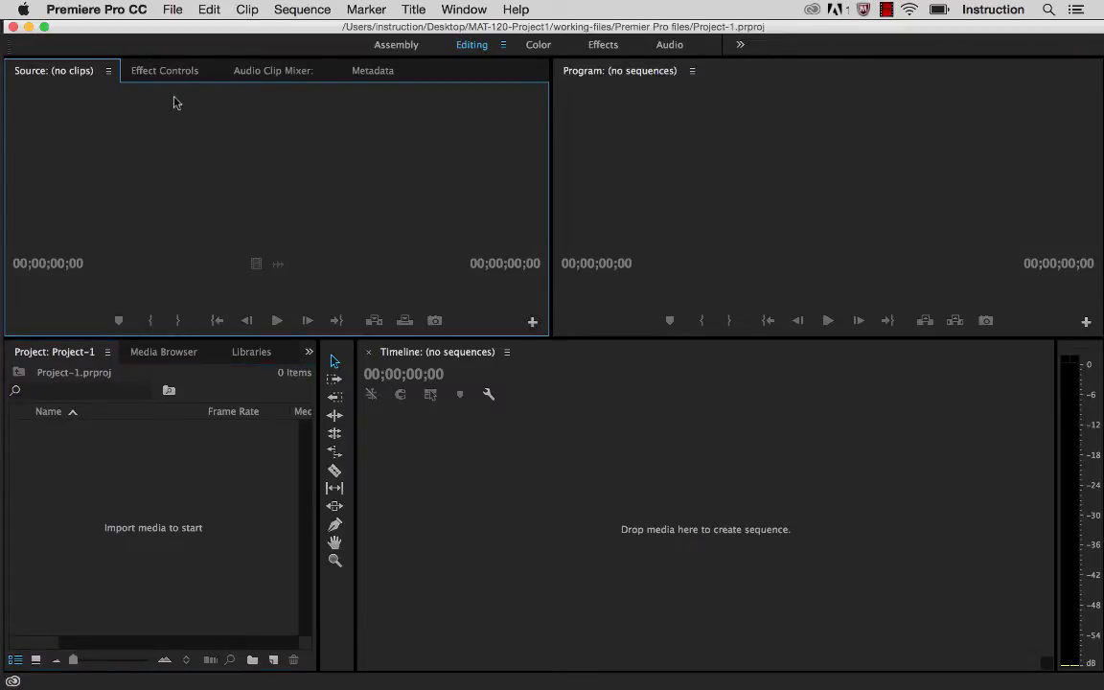
left_click(160, 69)
left_click(267, 69)
left_click(373, 71)
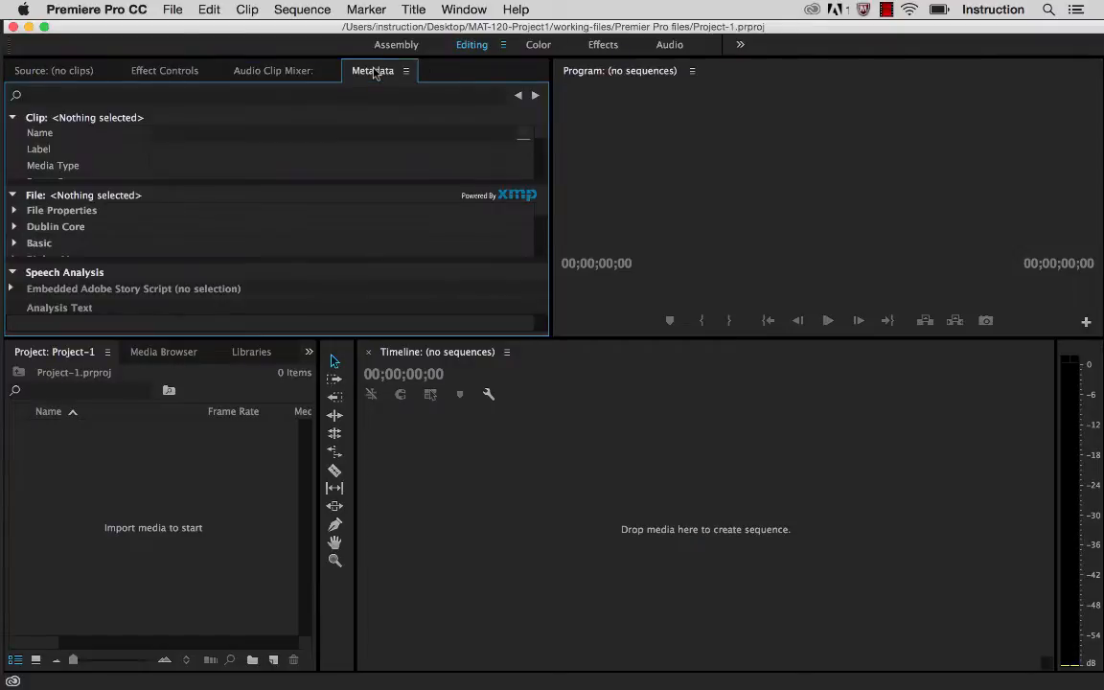
left_click(57, 67)
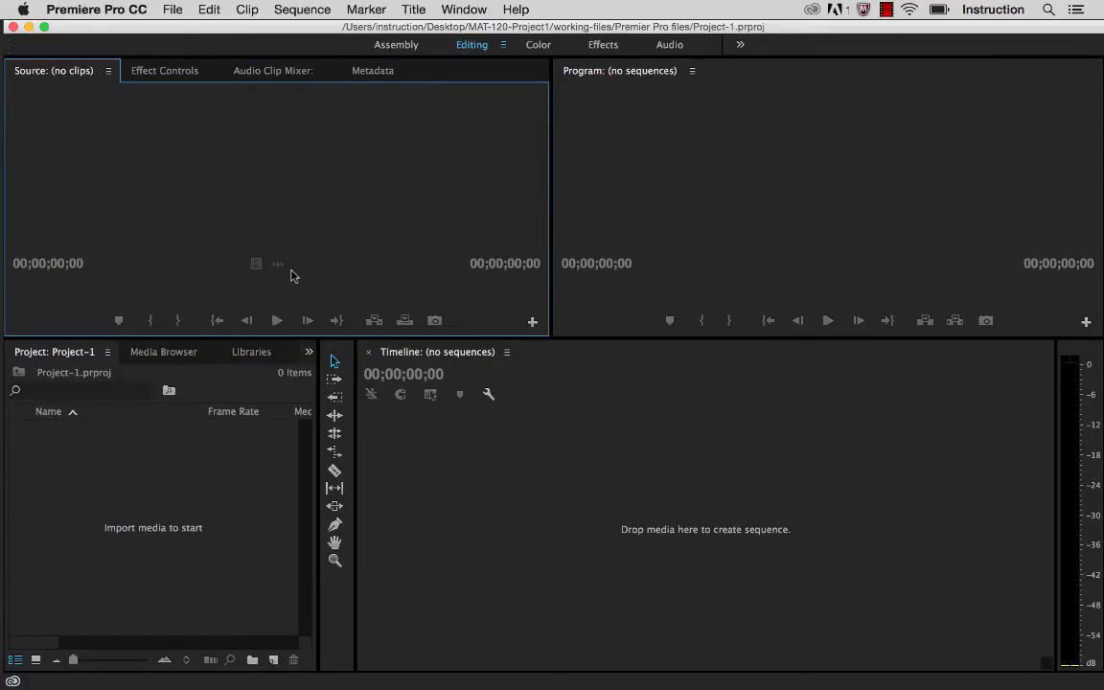
Step: Examine the workspace areas by moving the focus among the Timeline, Program monitor, Source monitor and Project panel
left_click(769, 599)
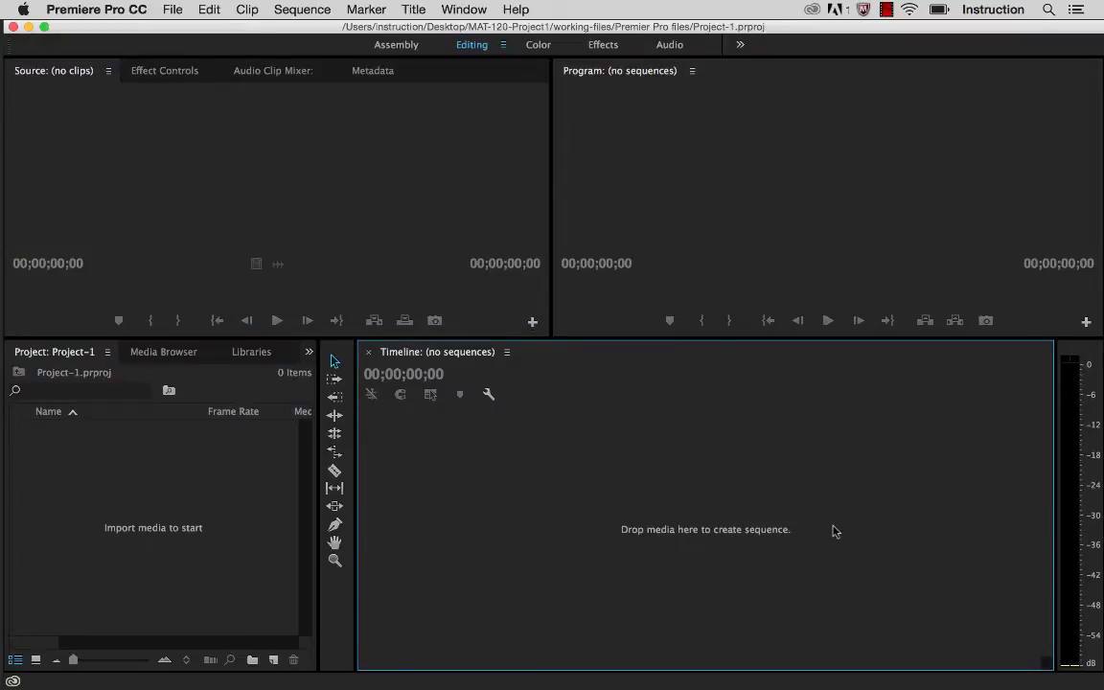
left_click(840, 177)
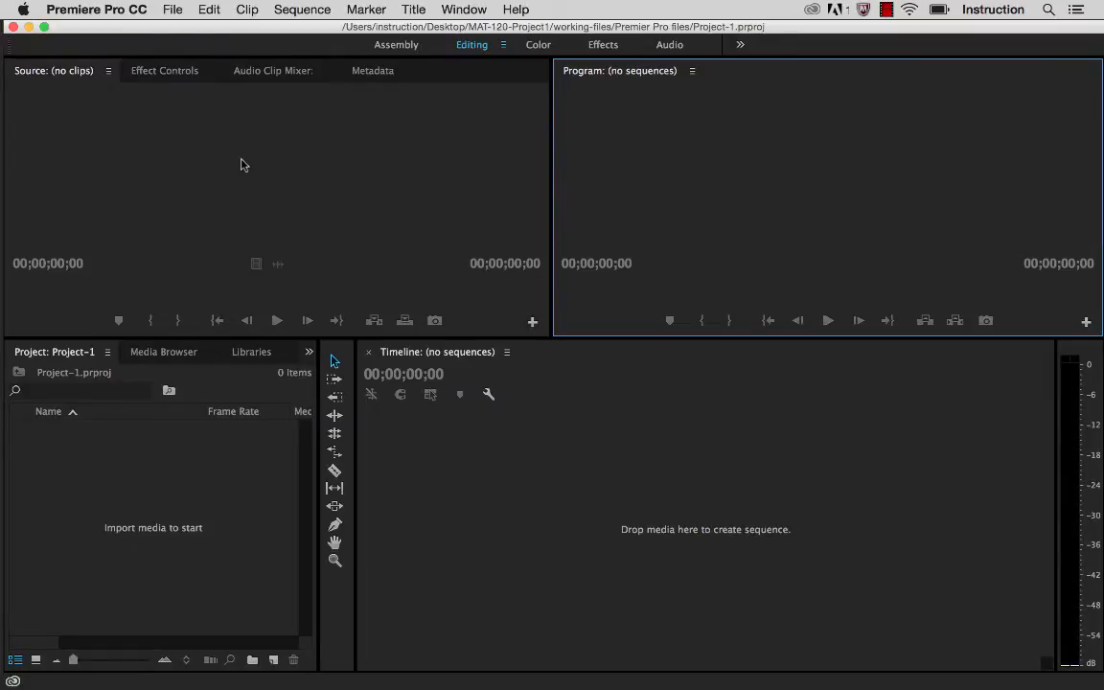
left_click(242, 164)
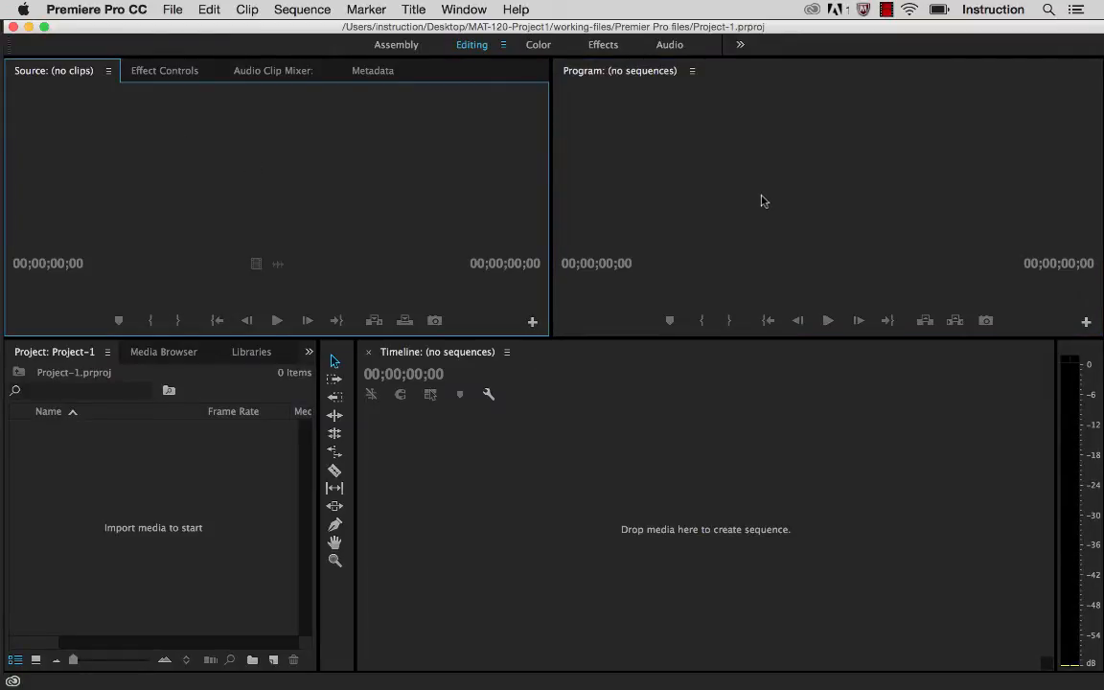
left_click(765, 201)
left_click(287, 182)
left_click(124, 525)
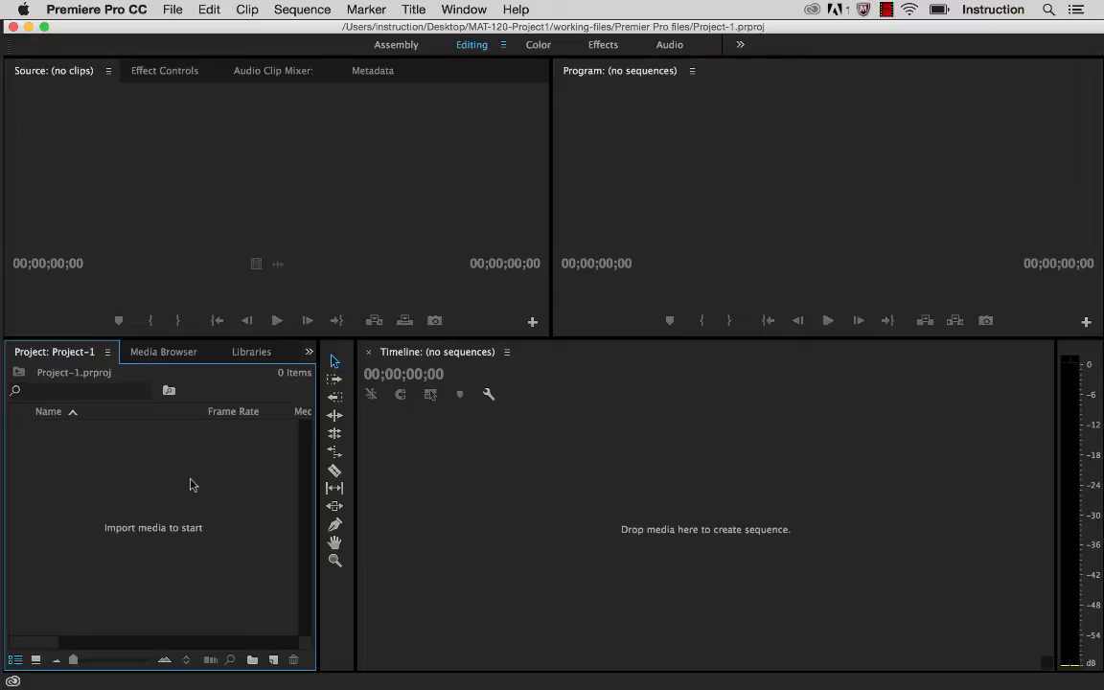
key("shift+2")
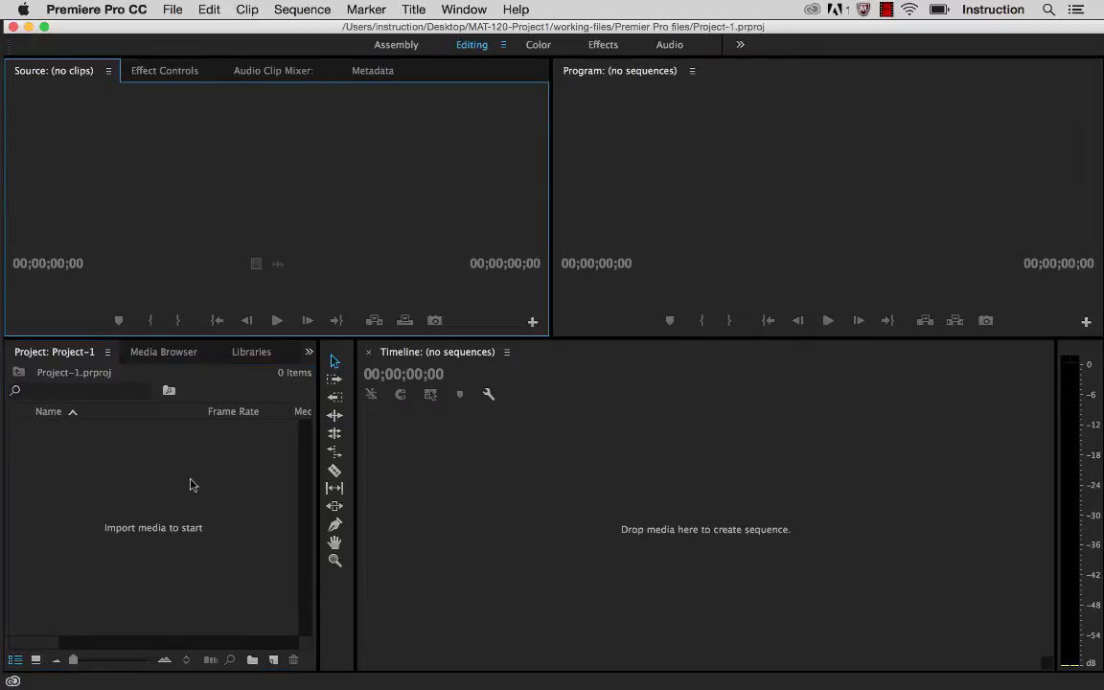
key("shift+3")
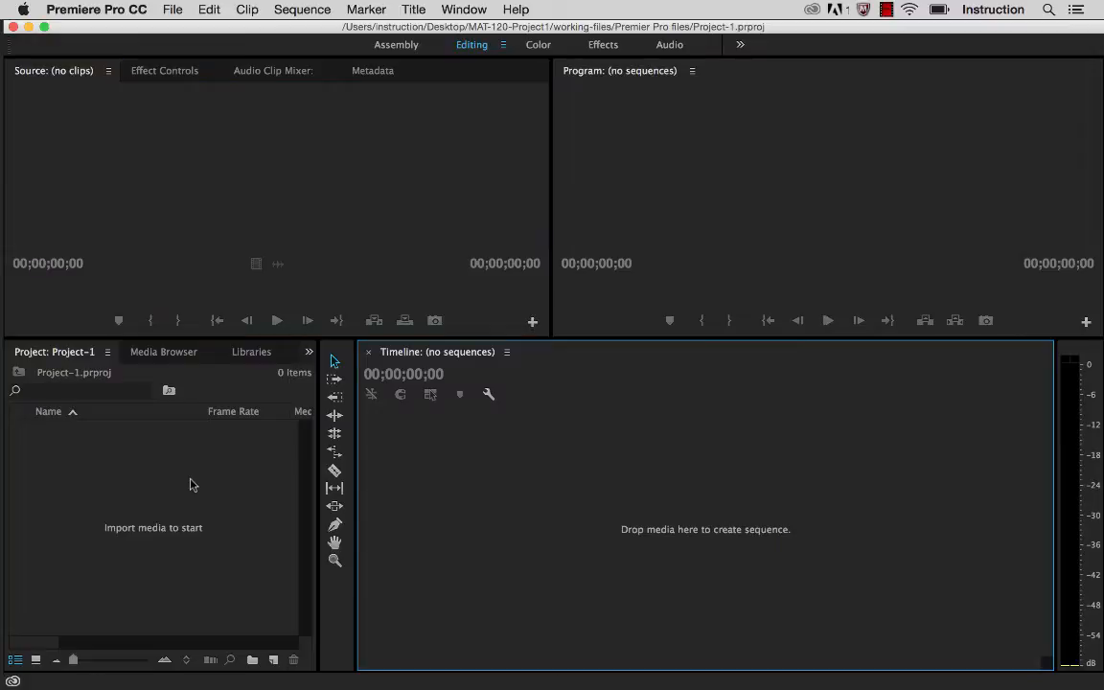
key("shift+4")
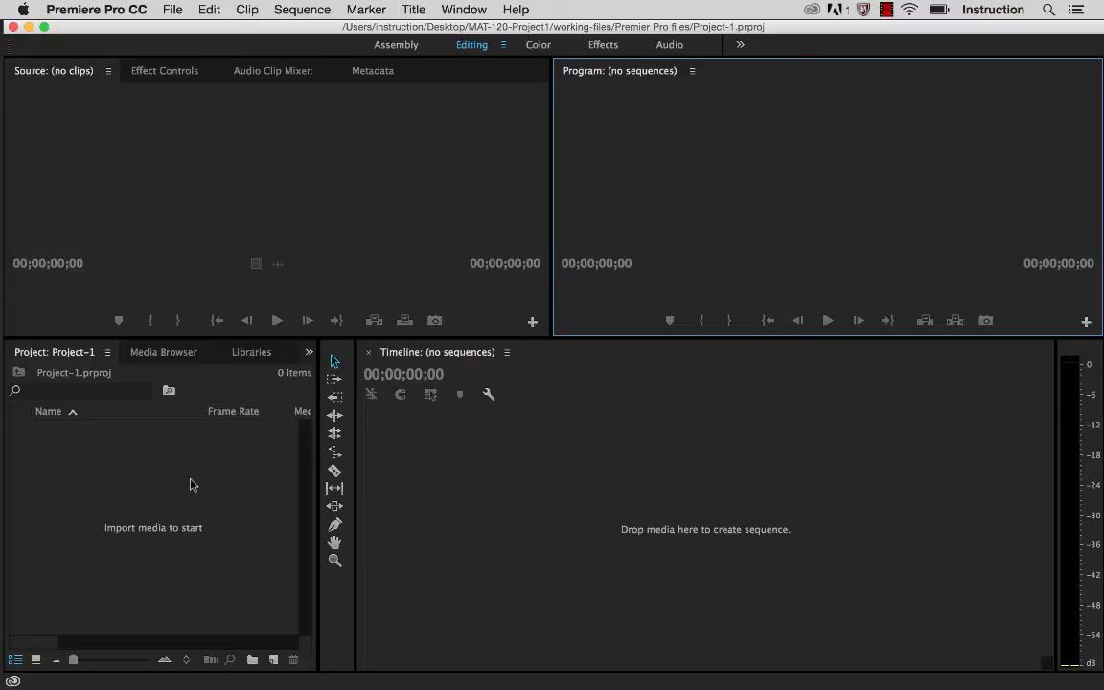
Step: Import the whole MAT-120-Project1 folder from the Desktop, checking the contents of working-files/Premier Pro files beforehand
left_click(176, 9)
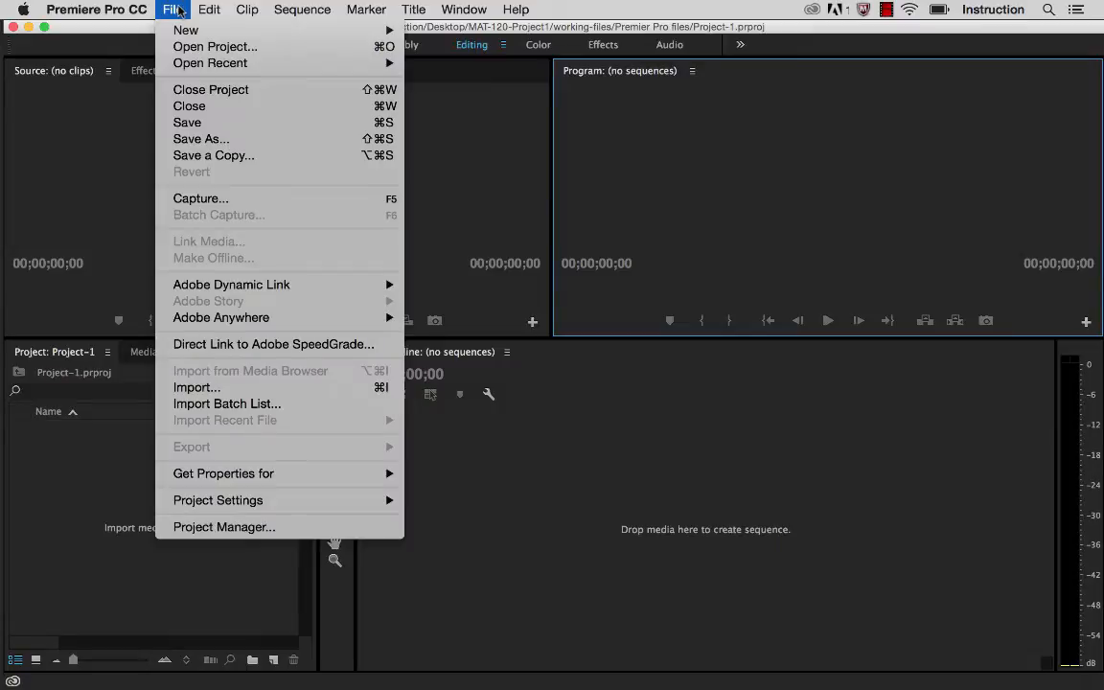
left_click(257, 388)
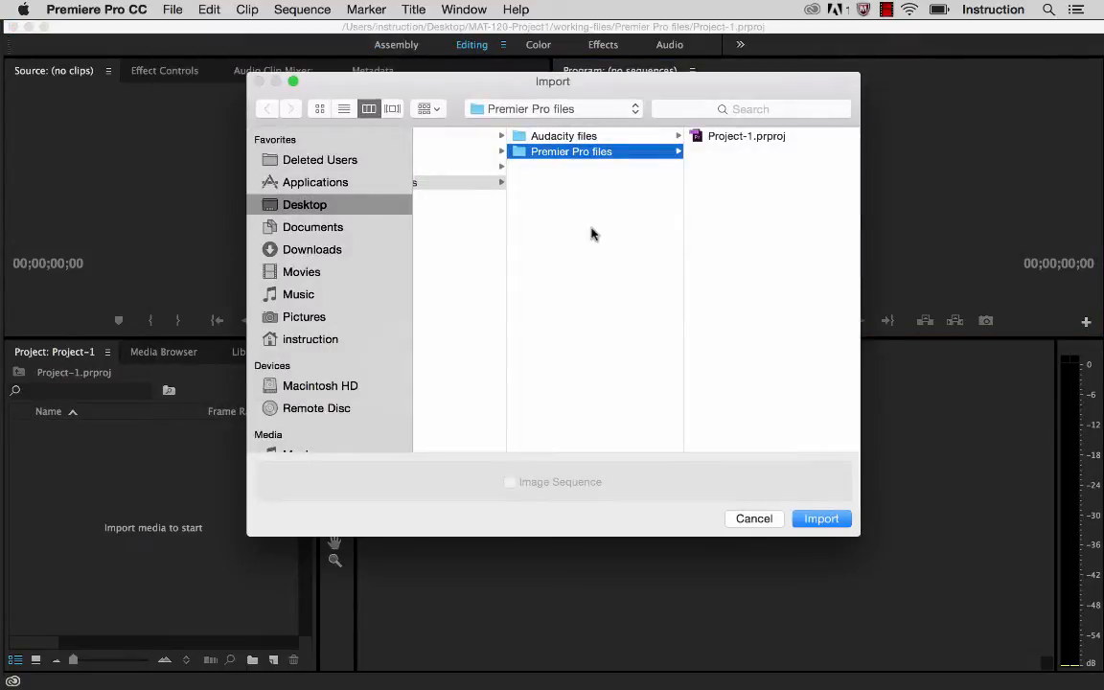
scroll(485, 229, "left", 5)
left_click(460, 136)
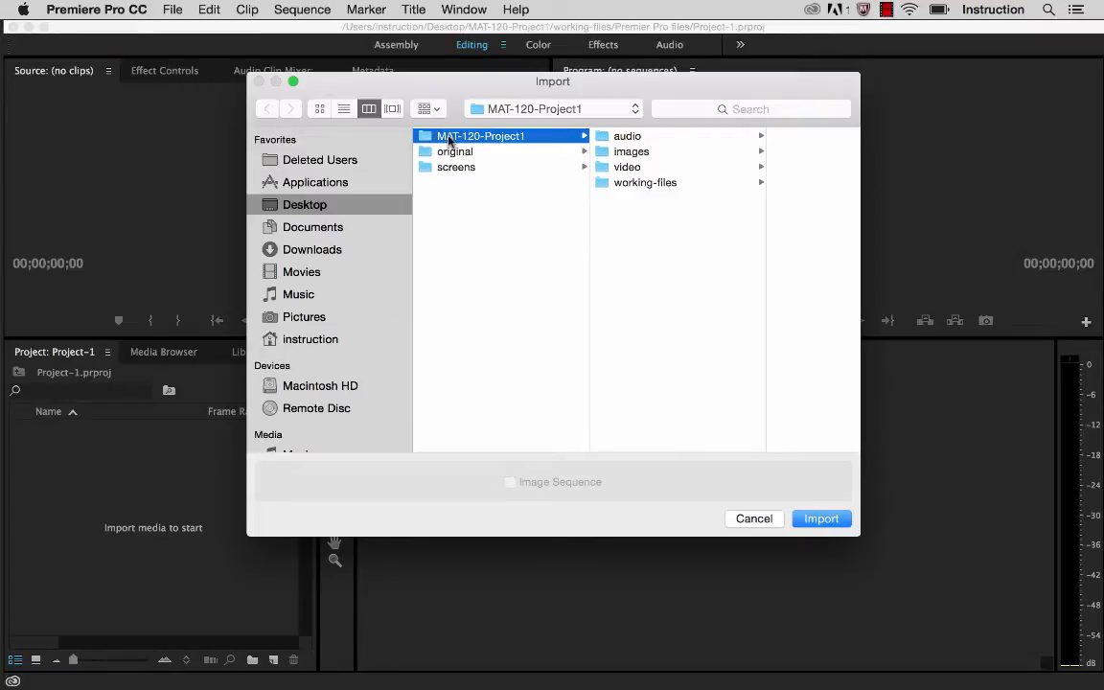
left_click(623, 184)
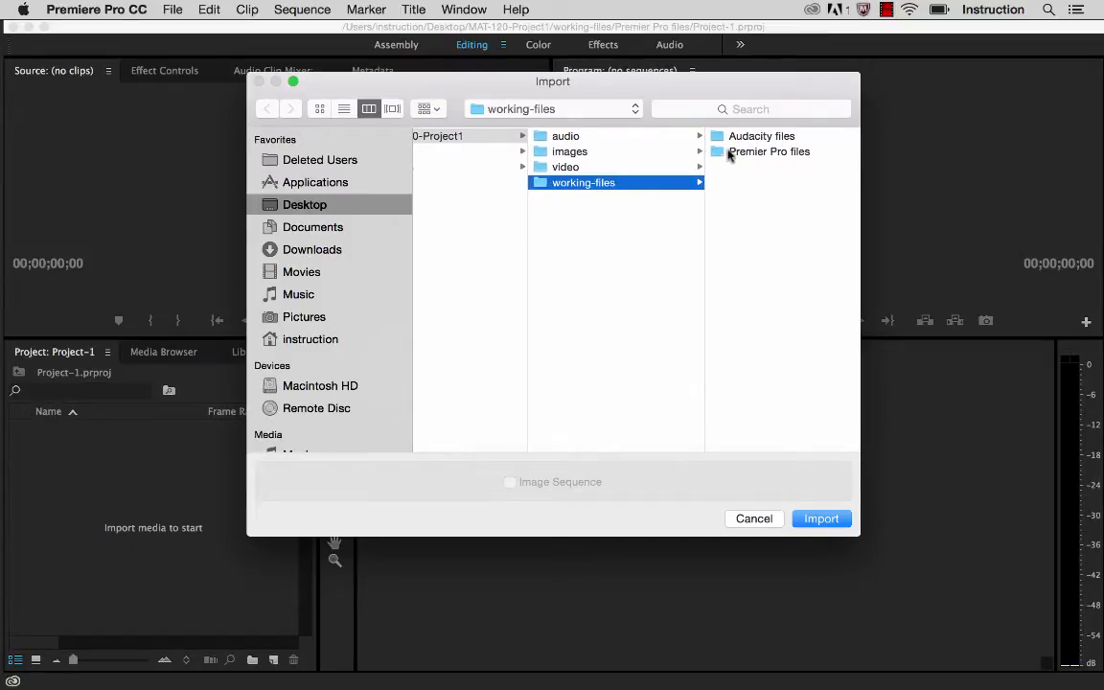
left_click(729, 153)
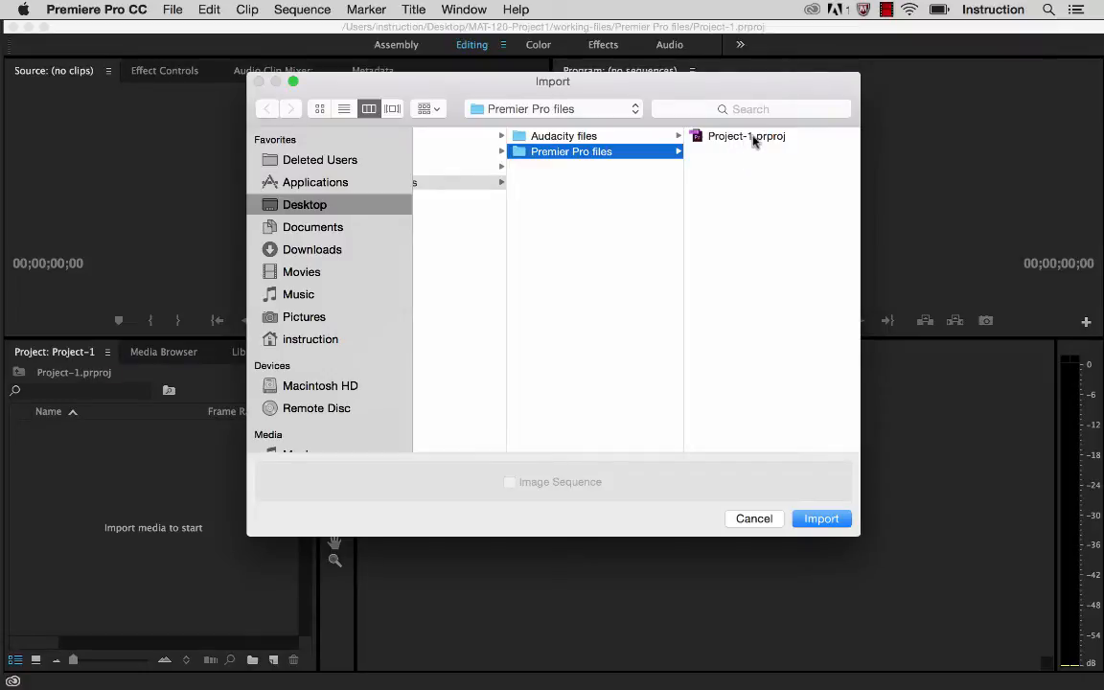
scroll(607, 207, "left", 5)
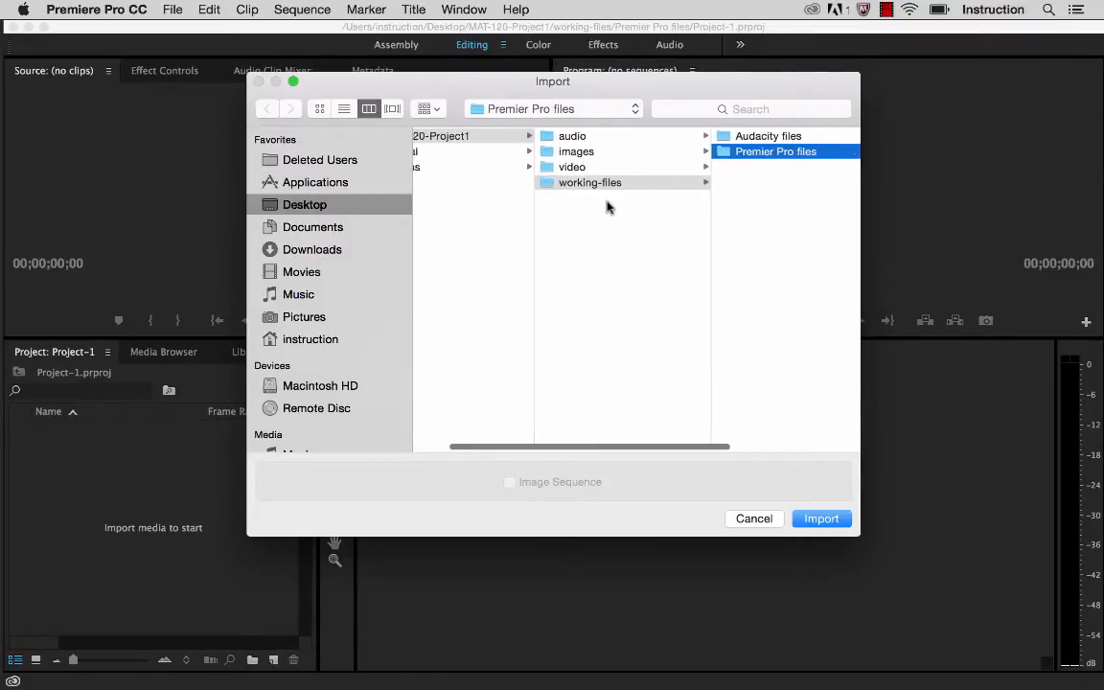
scroll(607, 207, "left", 3)
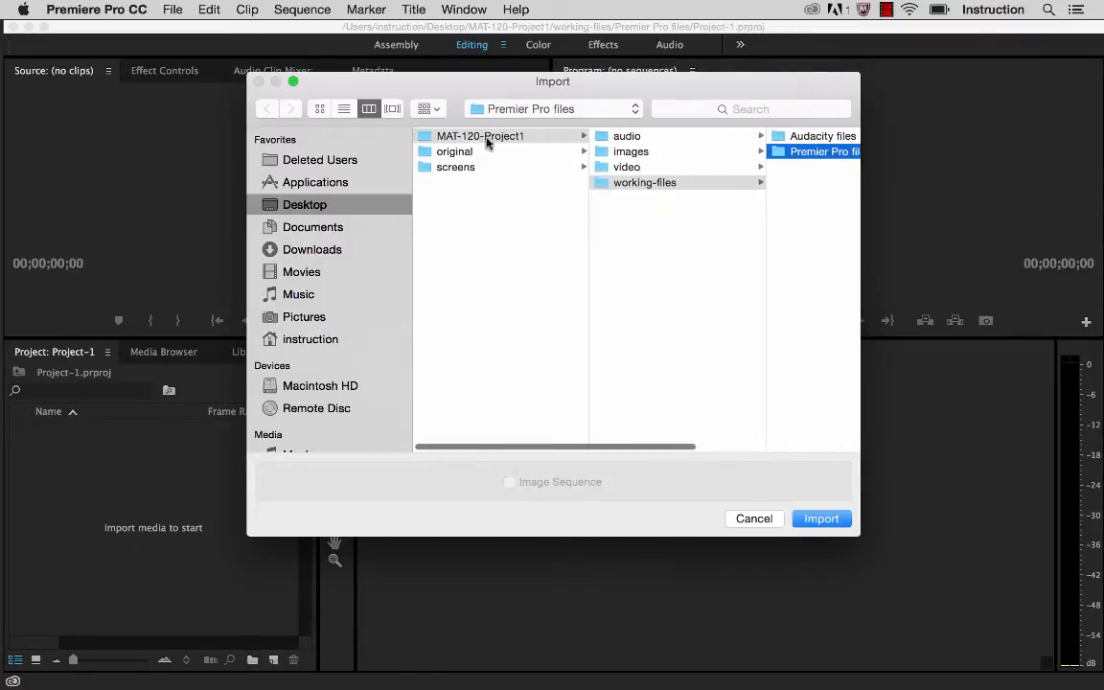
left_click(482, 137)
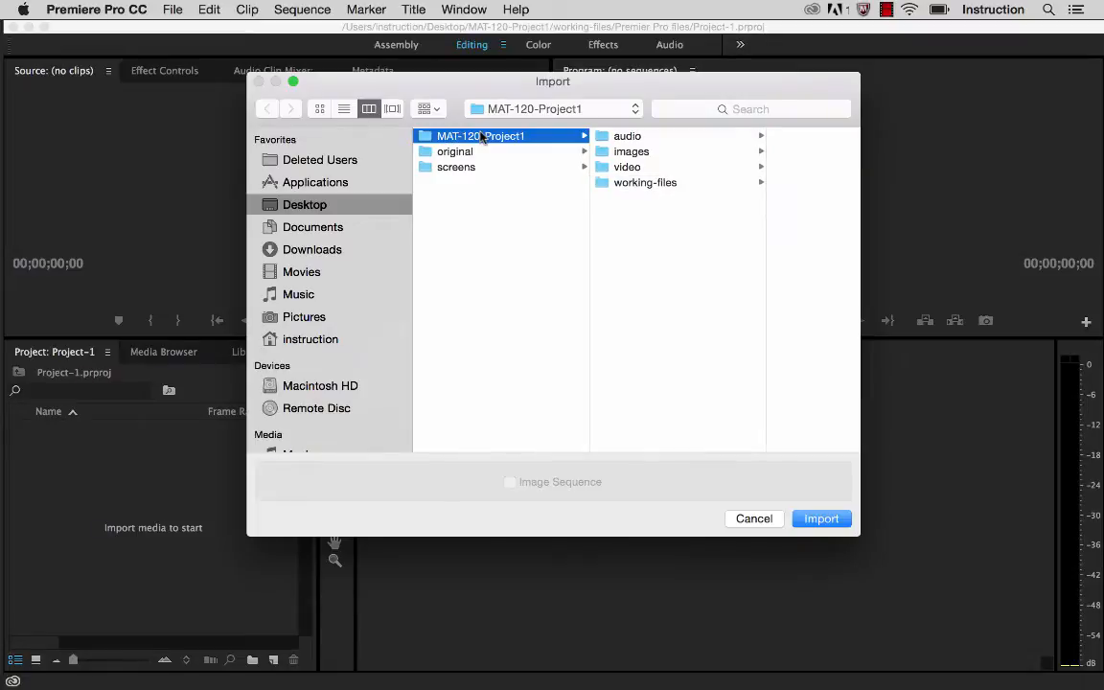
left_click(821, 519)
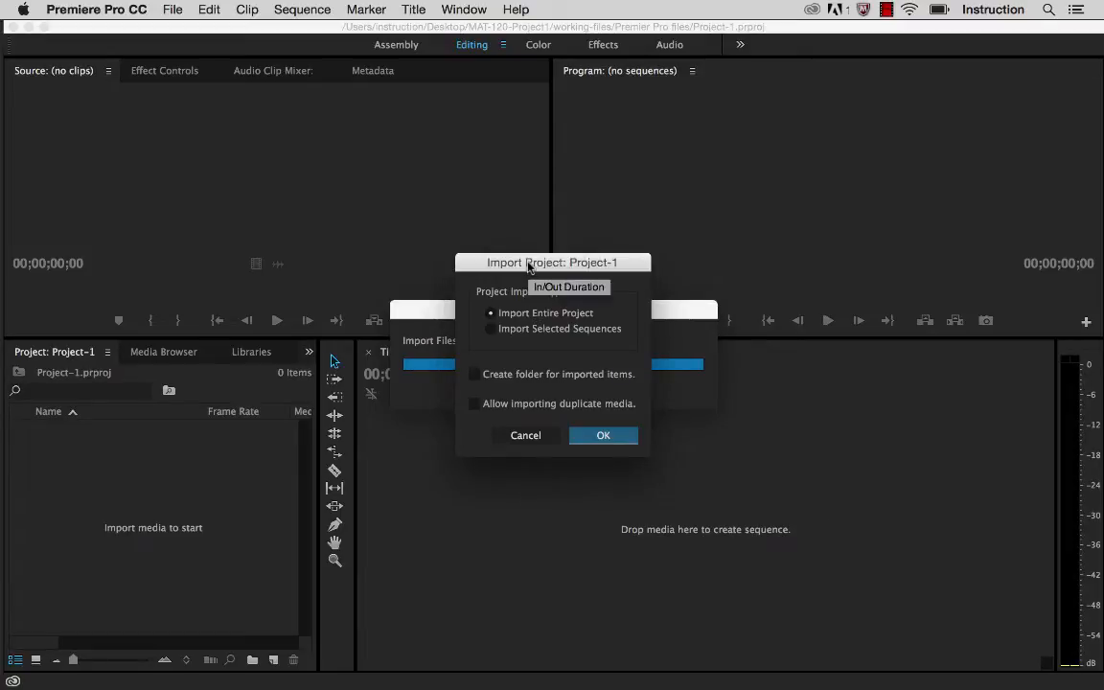
Step: Choose Import Entire Project for the nested Project-1 file, and review and dismiss the File Import Failure report
left_click(553, 330)
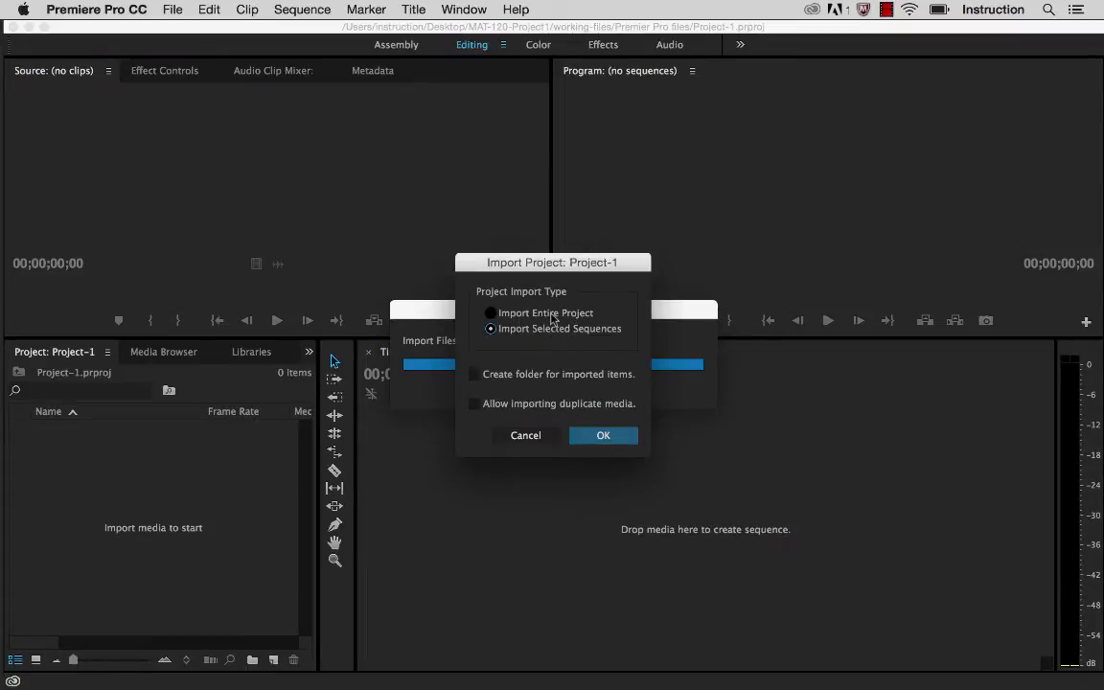
left_click(553, 316)
left_click(601, 436)
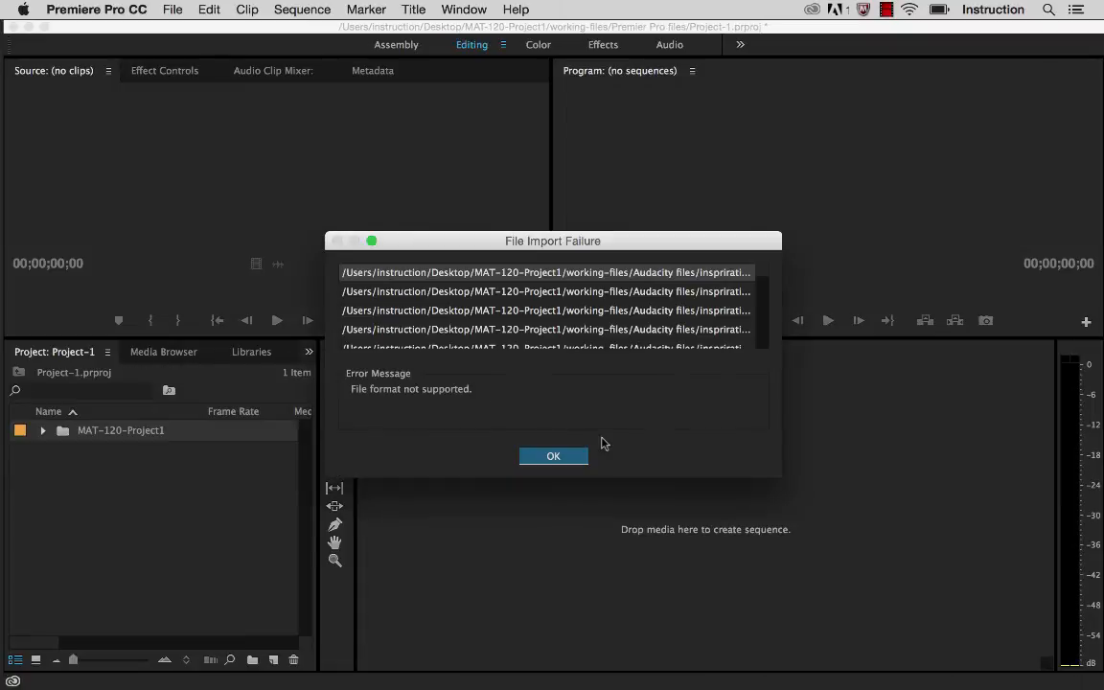
left_click_drag(551, 240, 551, 194)
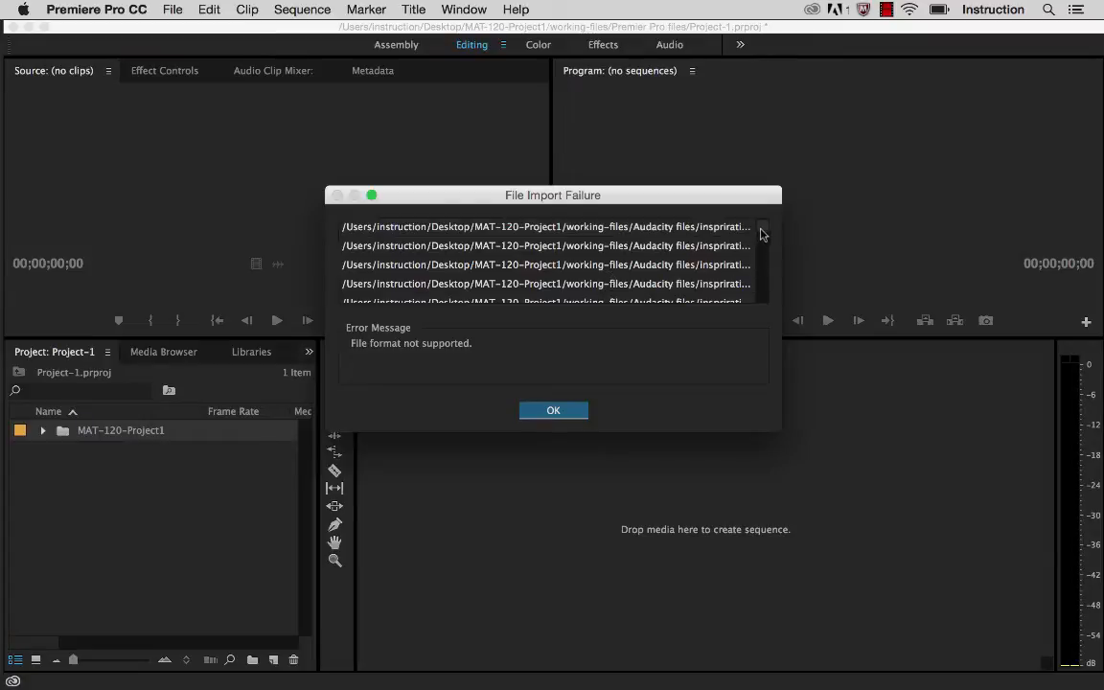
mouse_move(761, 232)
left_mouse_down()
mouse_move(762, 323)
mouse_move(759, 214)
left_mouse_up()
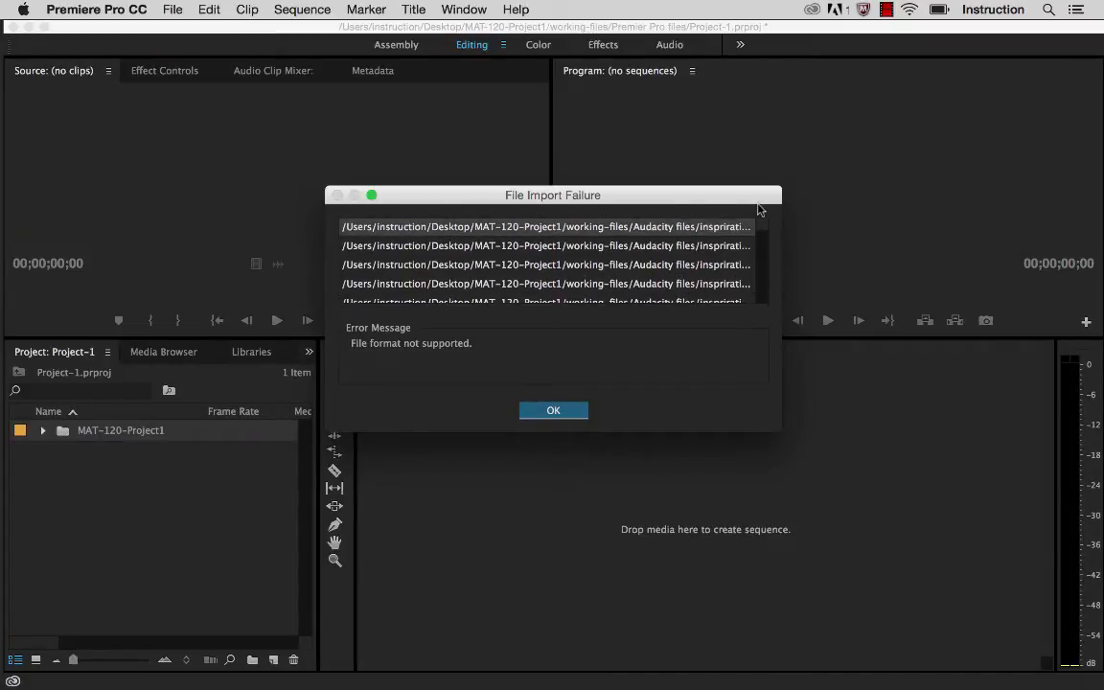
left_click(574, 412)
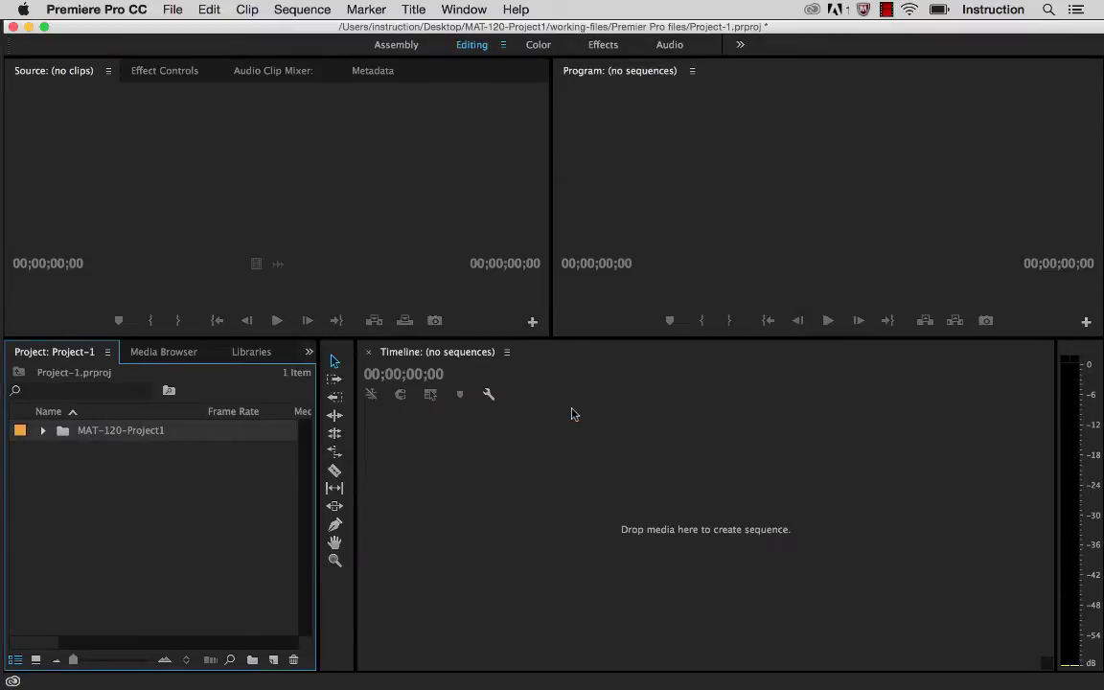
Step: Display the Project panel in icon view and check the contents of the MAT-120-Project1 bin, closing its window again
left_click(35, 660)
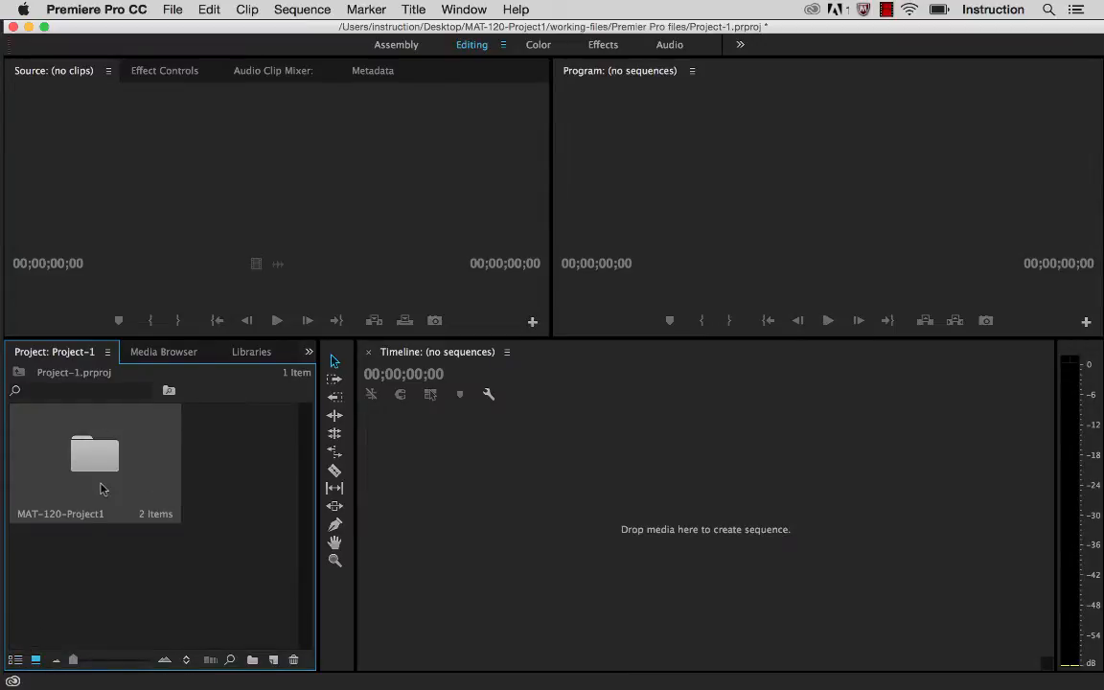
left_click(17, 661)
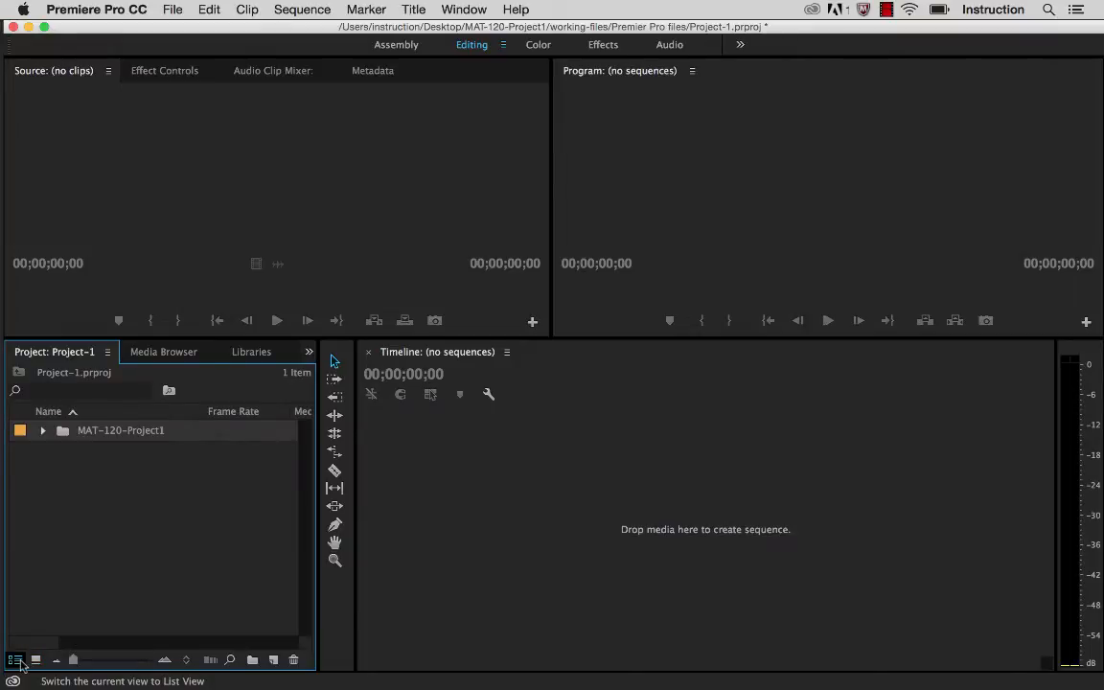
left_click(36, 660)
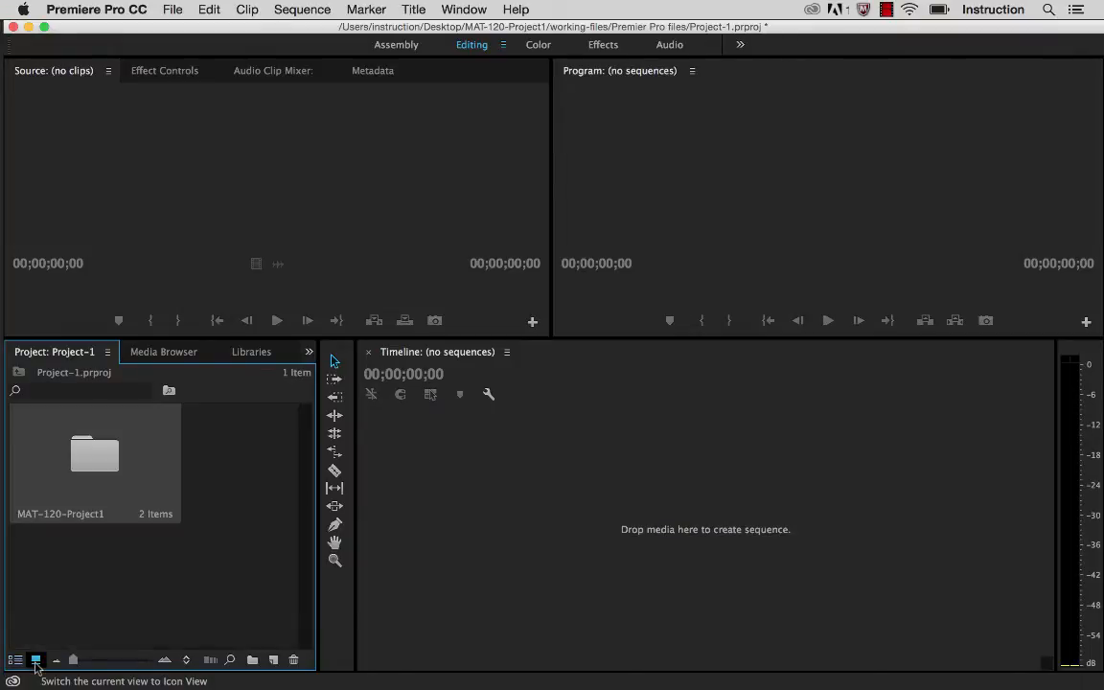
double_click(91, 412)
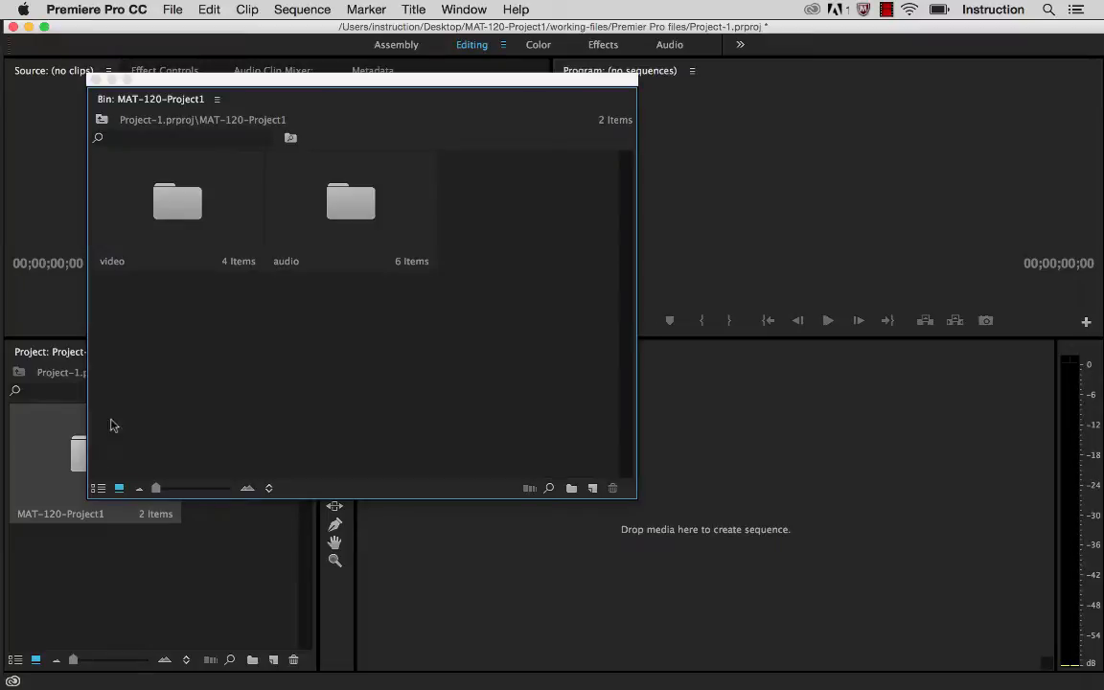
left_click(96, 81)
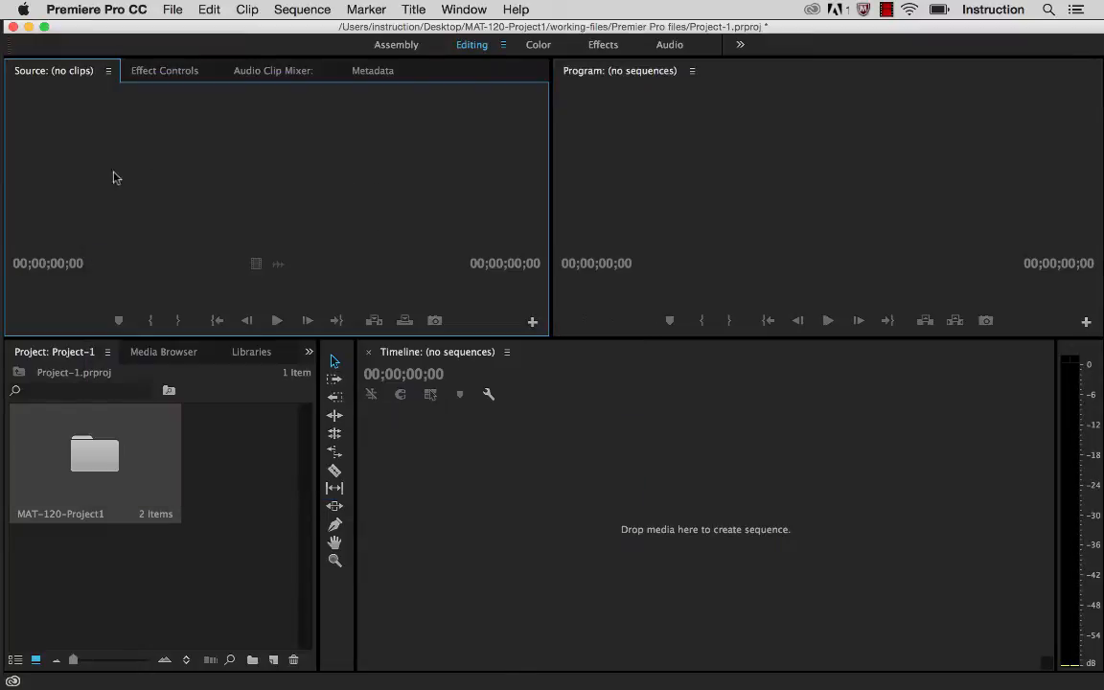
Step: Display the Project panel in list view, expand MAT-120-Project1, and check the contents of its audio and video bins before collapsing both
left_click(16, 660)
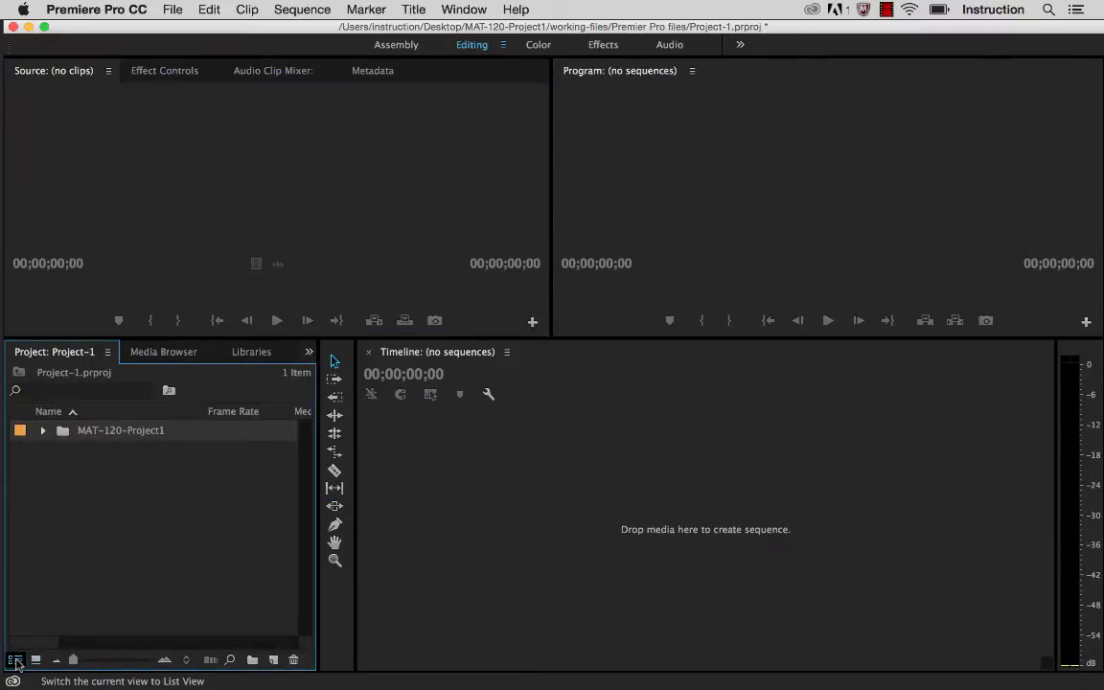
left_click(42, 430)
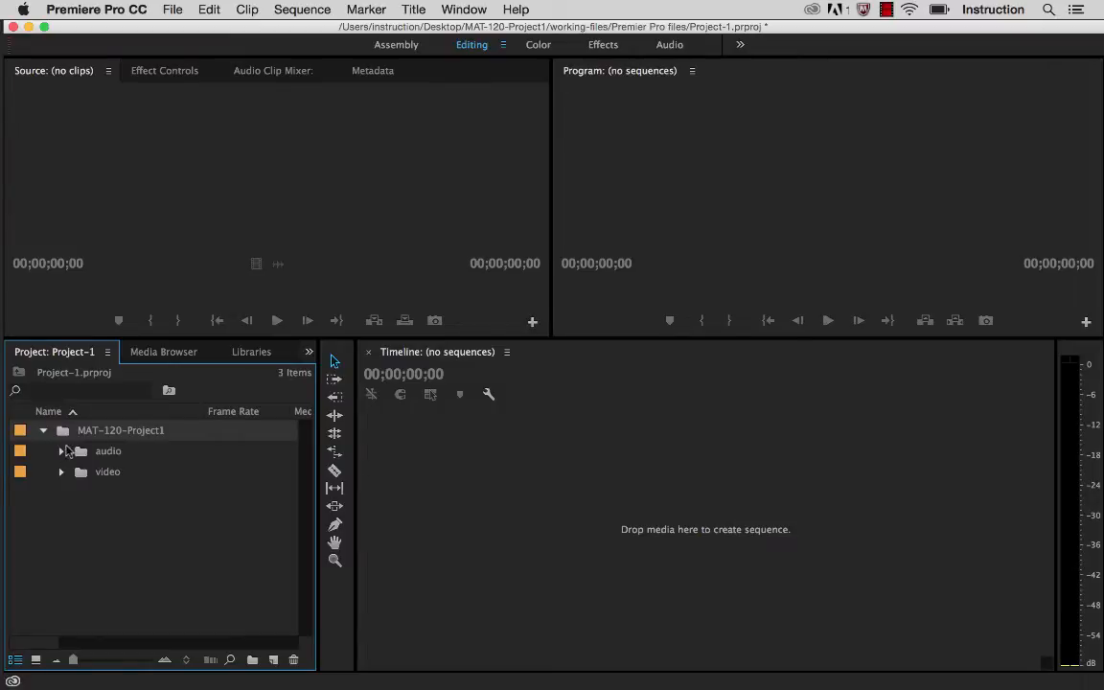
left_click(61, 452)
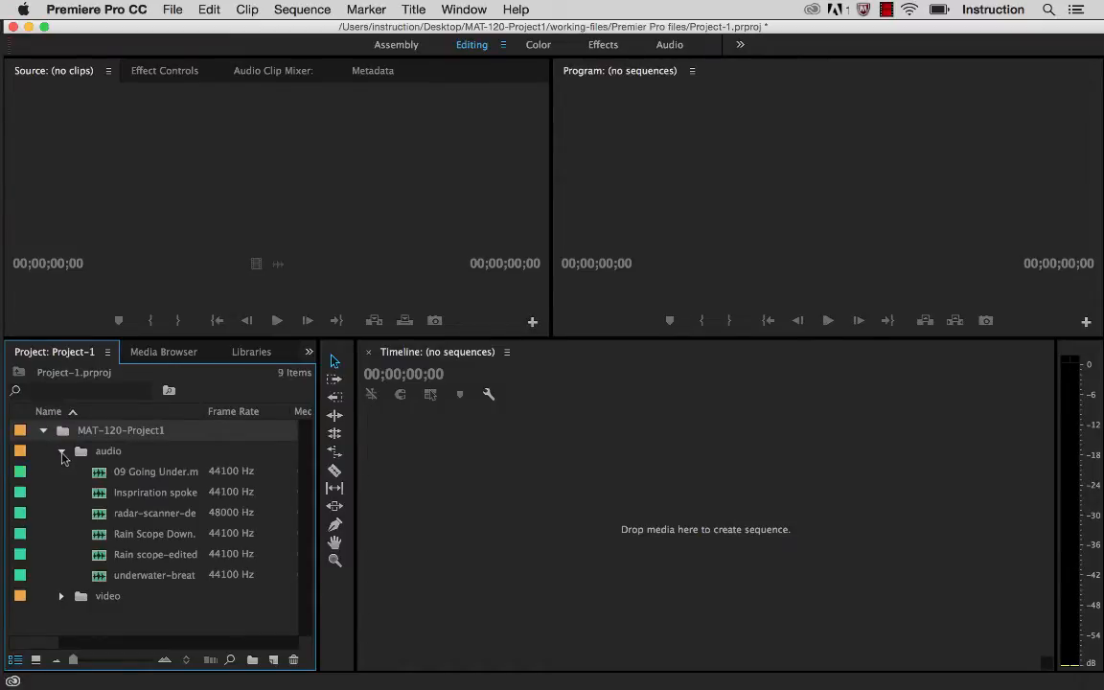
left_click(61, 596)
scroll(132, 573, "down", 2)
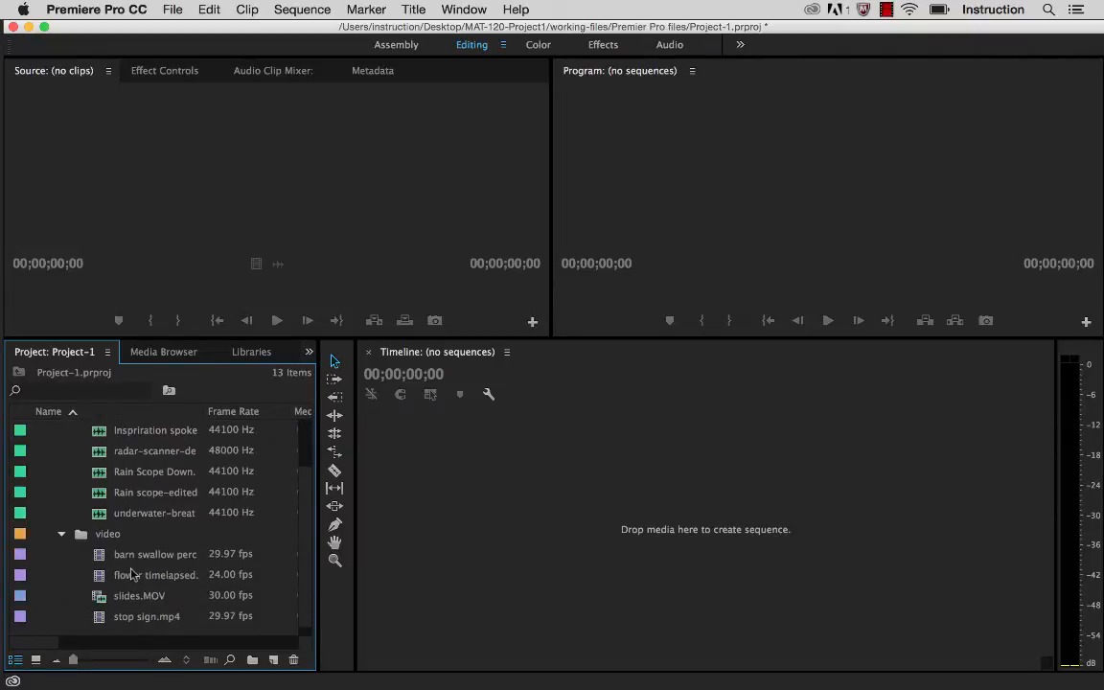
scroll(133, 574, "up", 2)
left_click(61, 596)
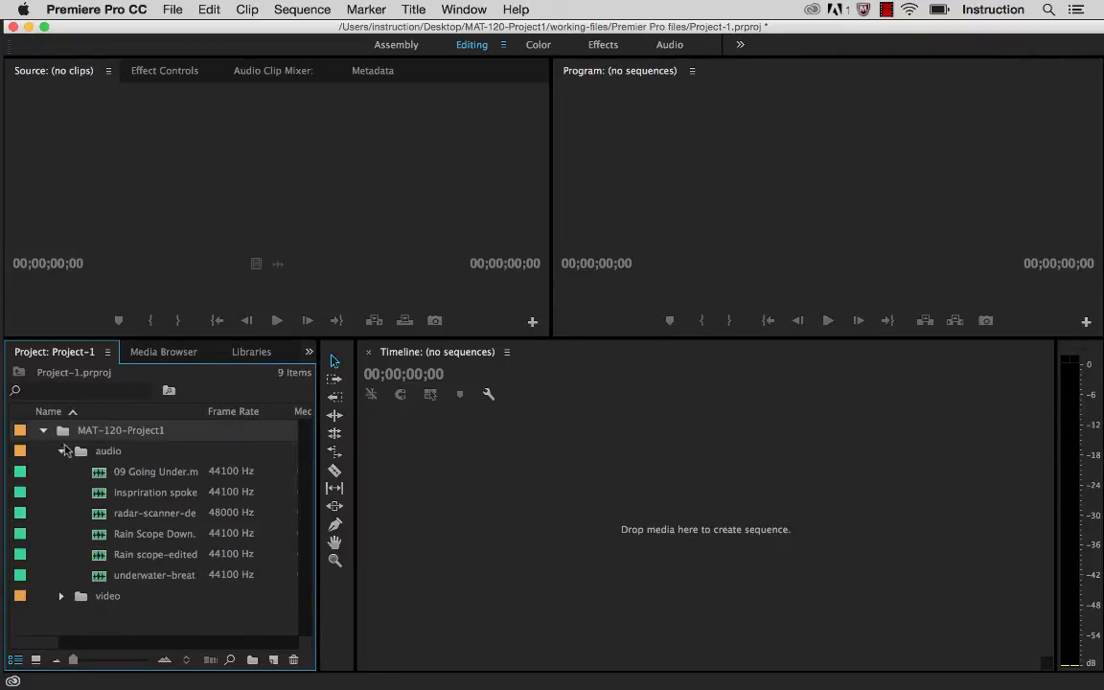
left_click(62, 450)
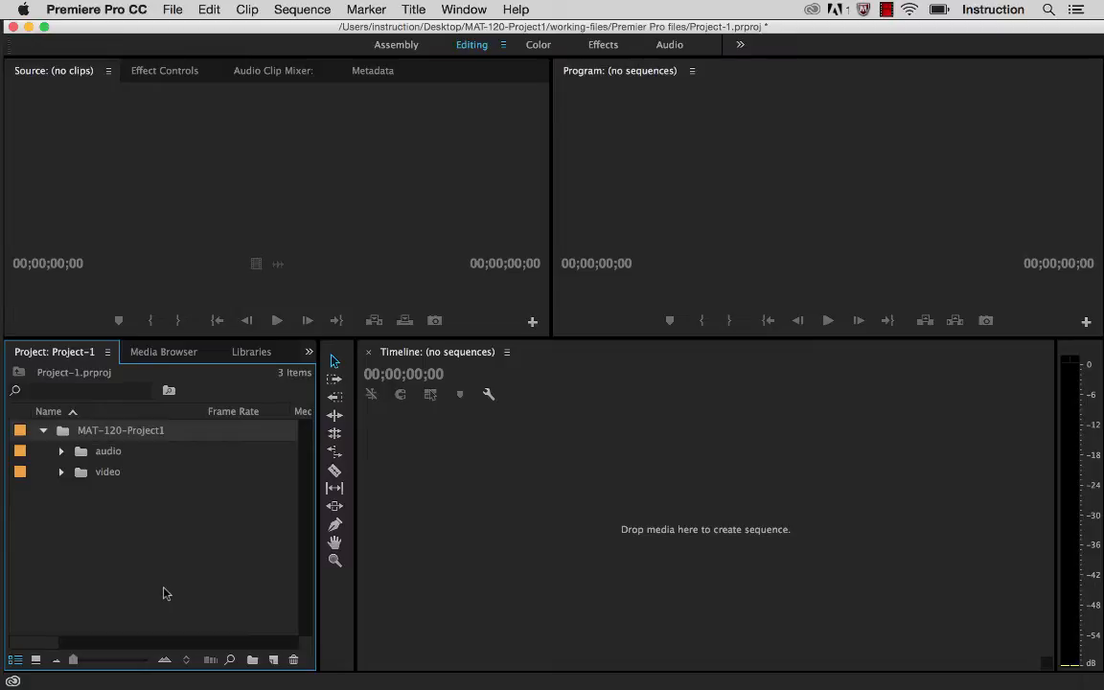
Step: Examine the media details of all clips in the audio and video bins with the Project panel maximized, restoring its size again
key("grave")
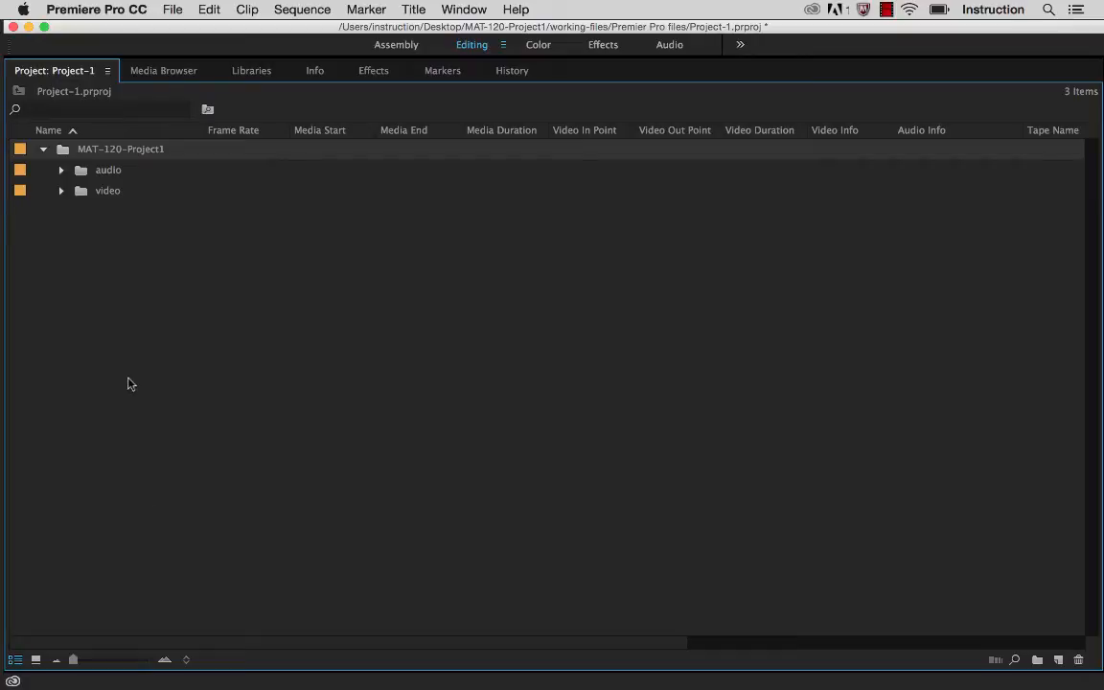
left_click(62, 170)
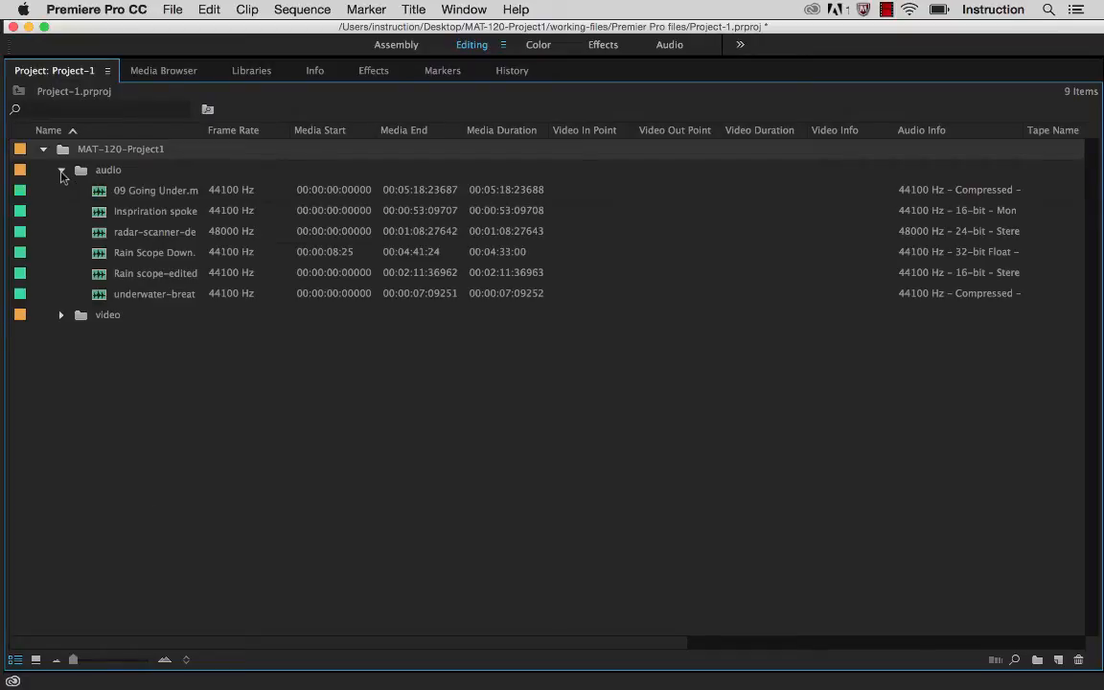
left_click(61, 317)
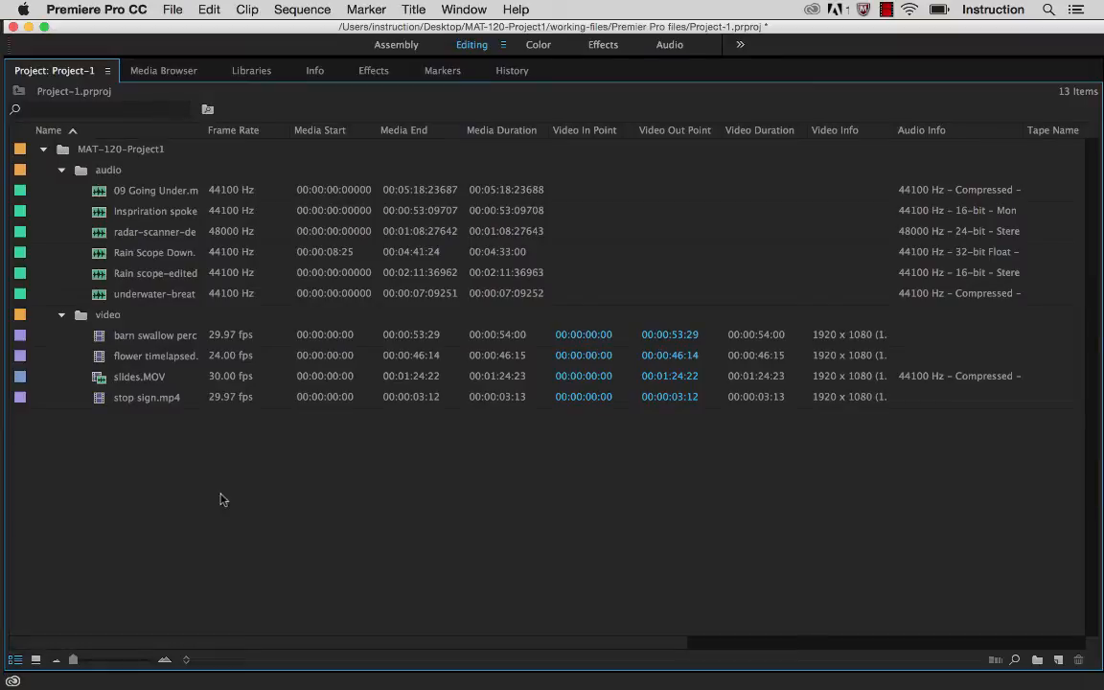
key("grave")
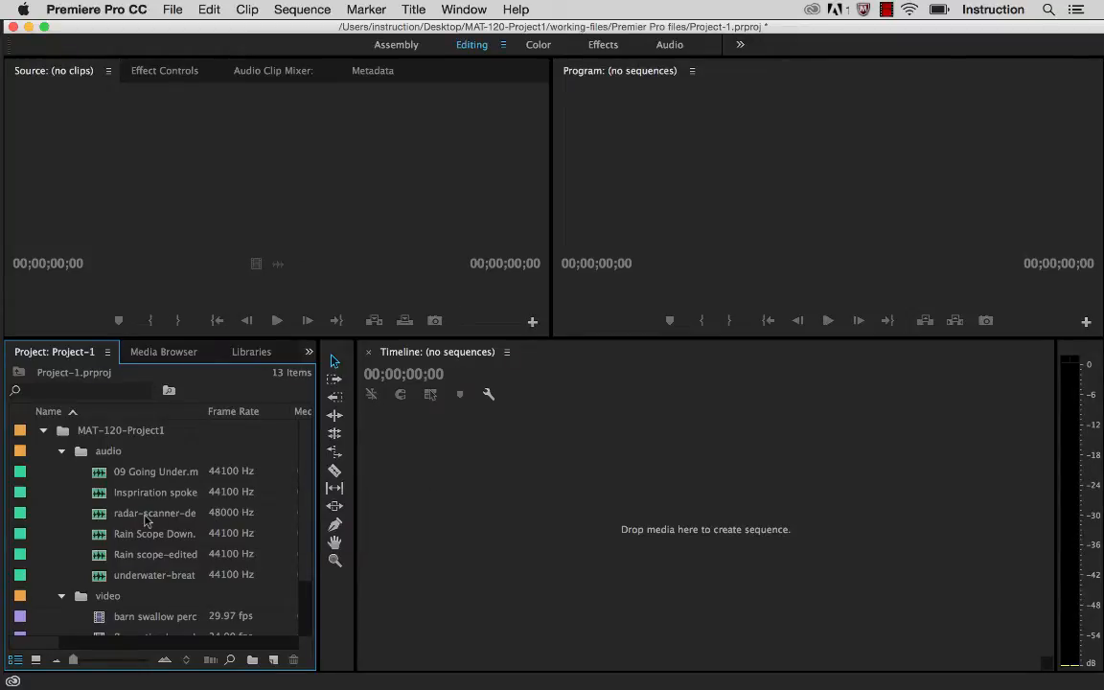
Step: Select the video bin and collapse the audio bin, keeping the video clips listed
scroll(147, 521, "down", 2)
scroll(147, 520, "down", 1)
scroll(146, 520, "up", 3)
left_click(107, 599)
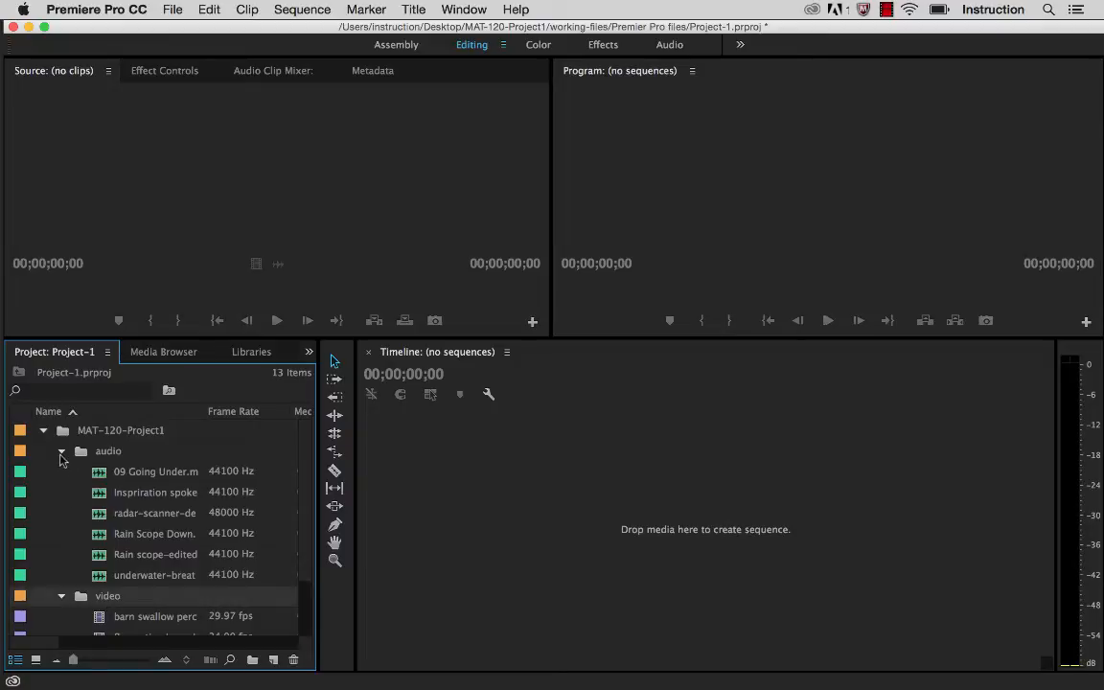
left_click(61, 450)
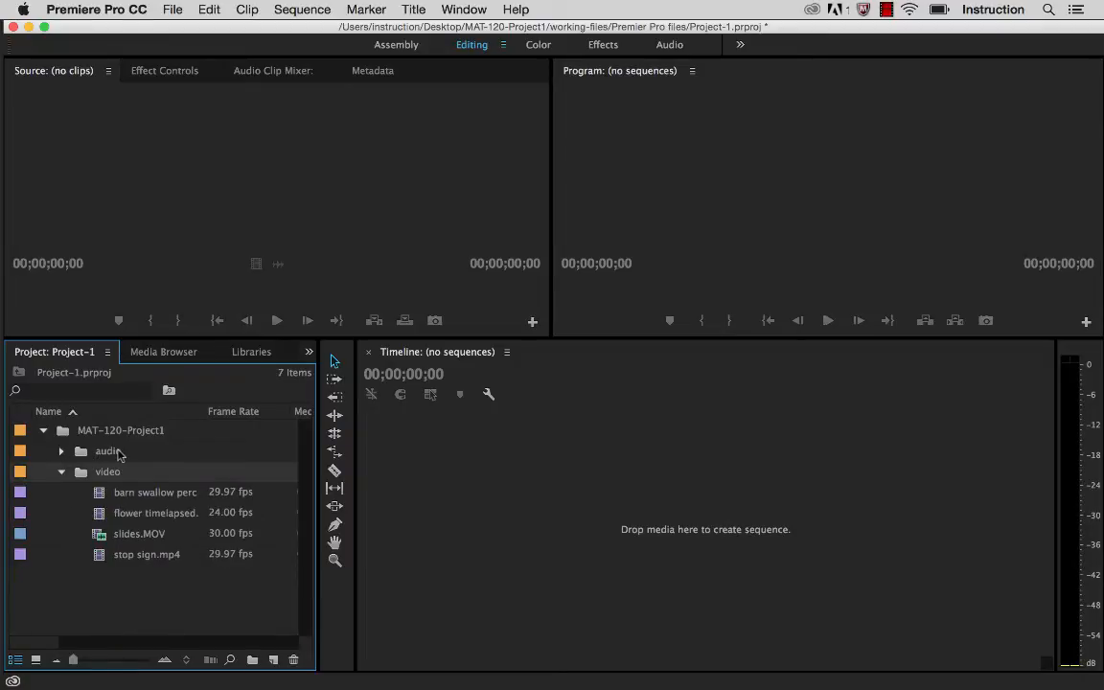
Step: Compare the media type icons of the four clips in the video bin, checking the clip information of slides.MOV
left_click(137, 549)
left_click(131, 533)
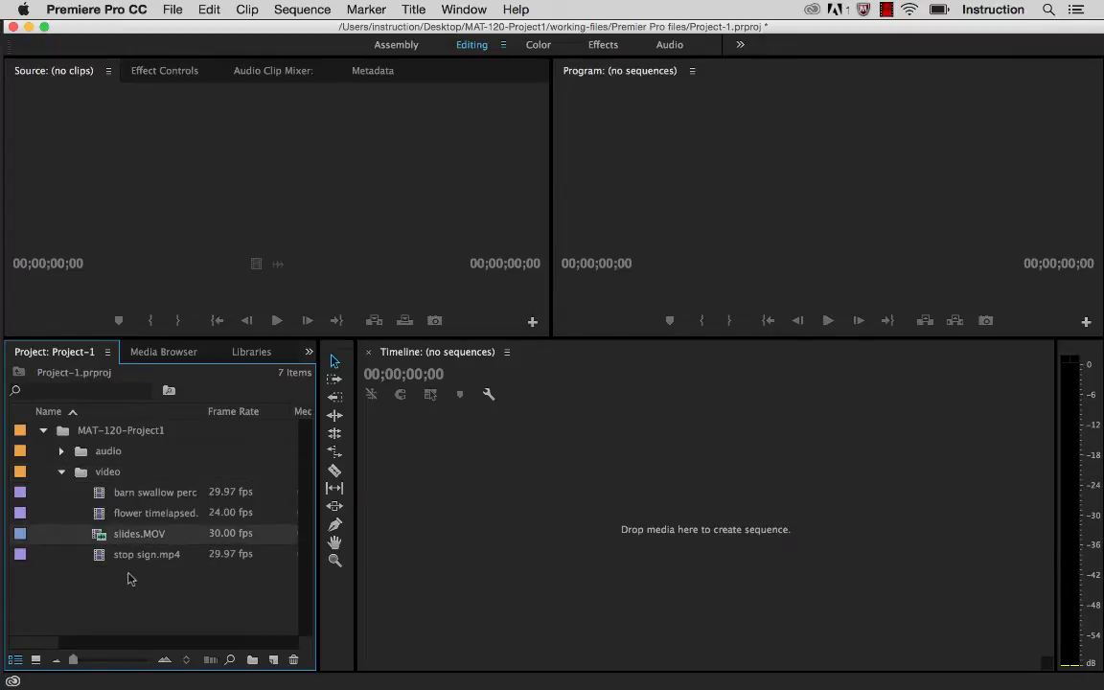
left_click(126, 493)
left_click(117, 515)
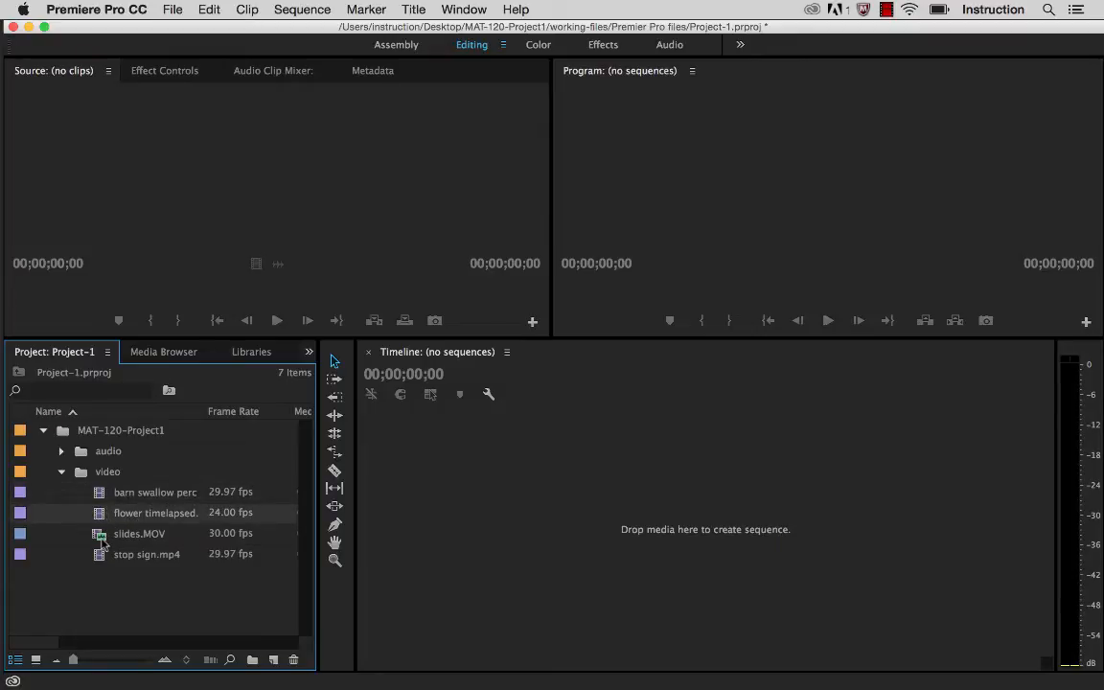
left_click(133, 539)
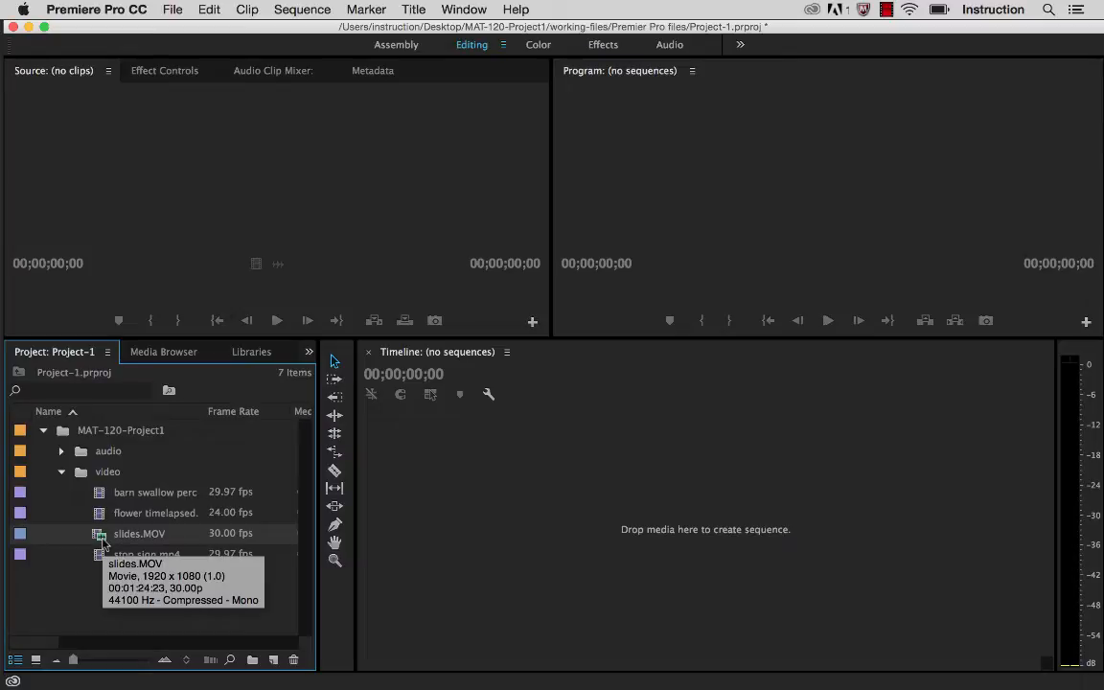
left_click(113, 494)
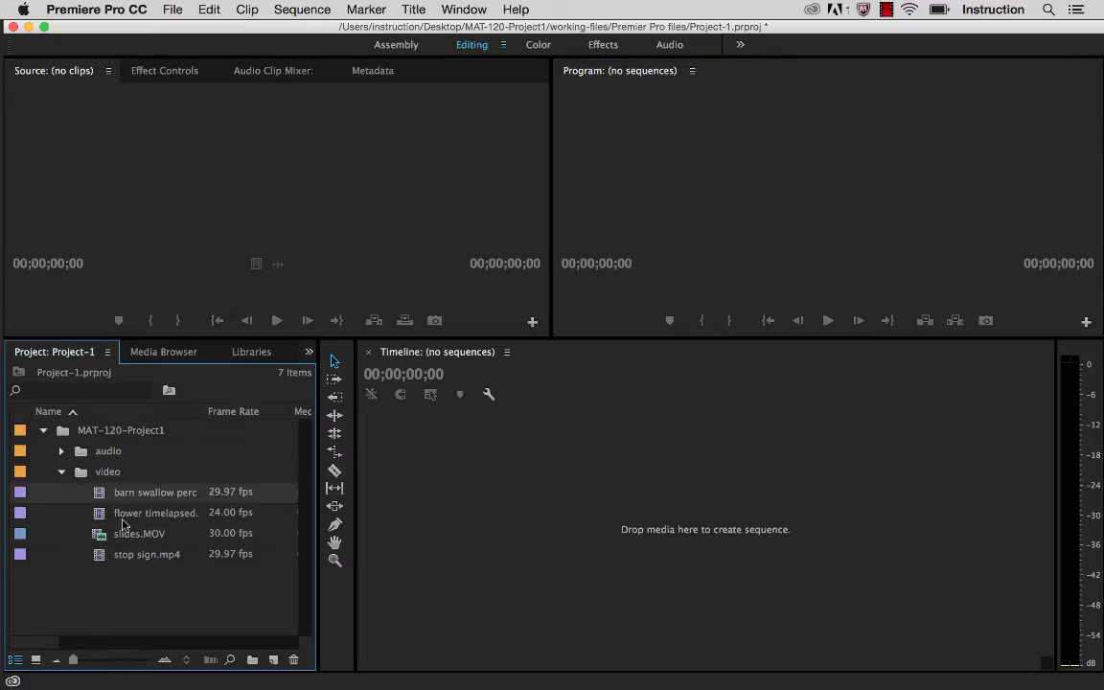
left_click(115, 515)
left_click(127, 556)
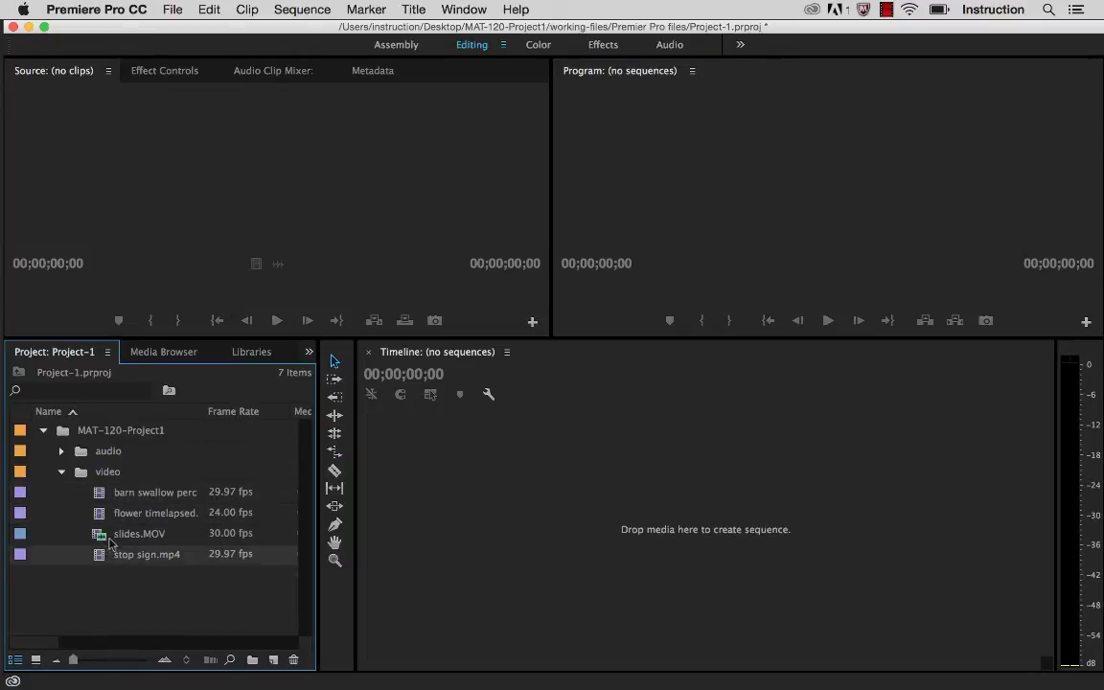
left_click(135, 539)
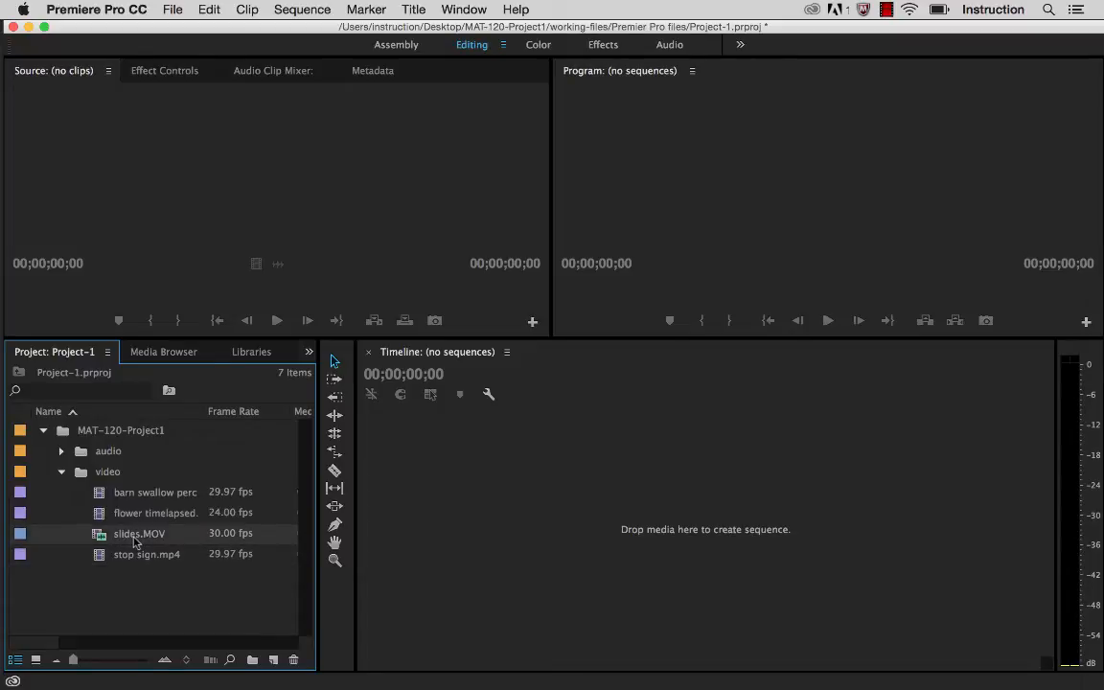
Step: Load slides.MOV from the video bin into the Source monitor and play its first few seconds
left_click(130, 535)
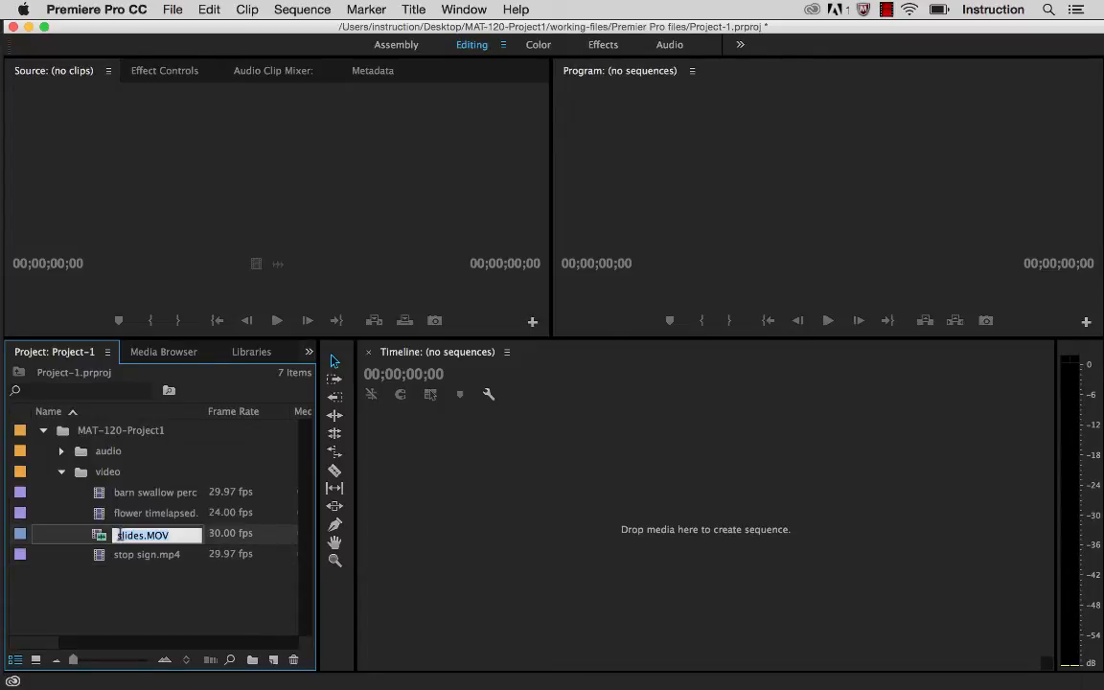
left_click(101, 539)
left_click_drag(100, 539, 227, 183)
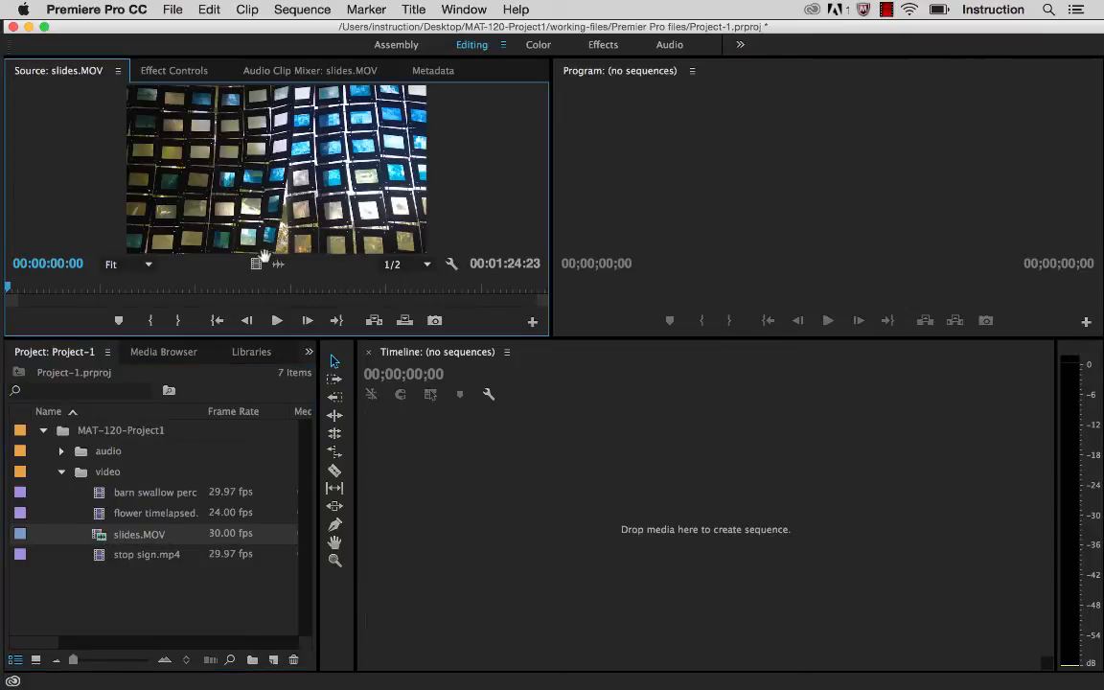
left_click(277, 322)
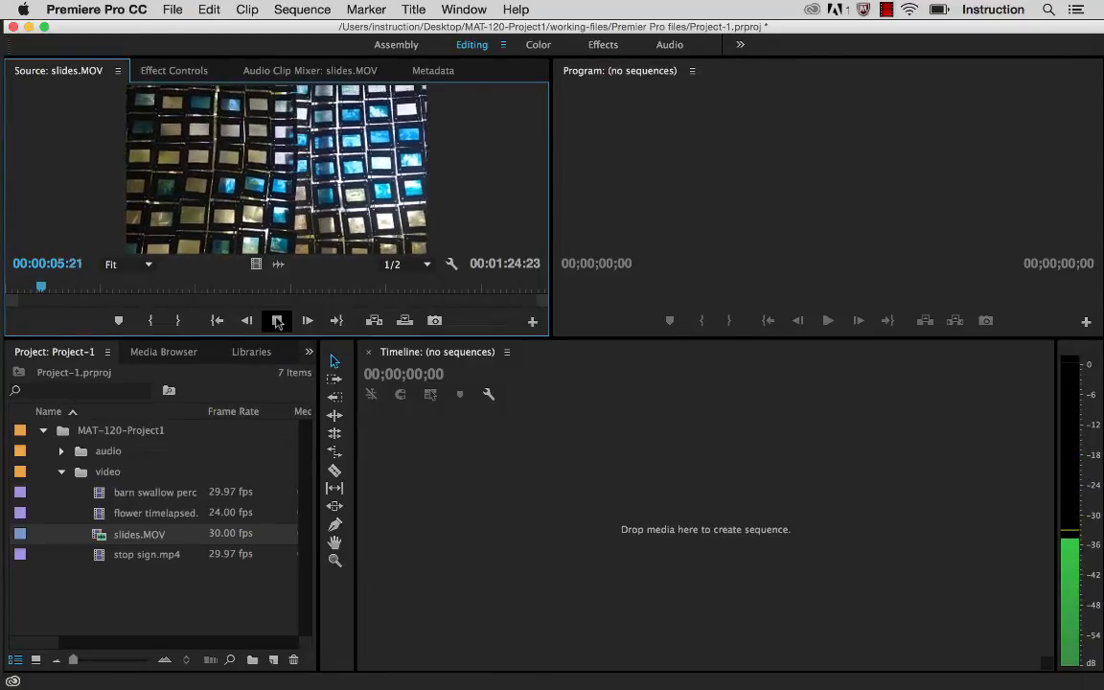
left_click(277, 322)
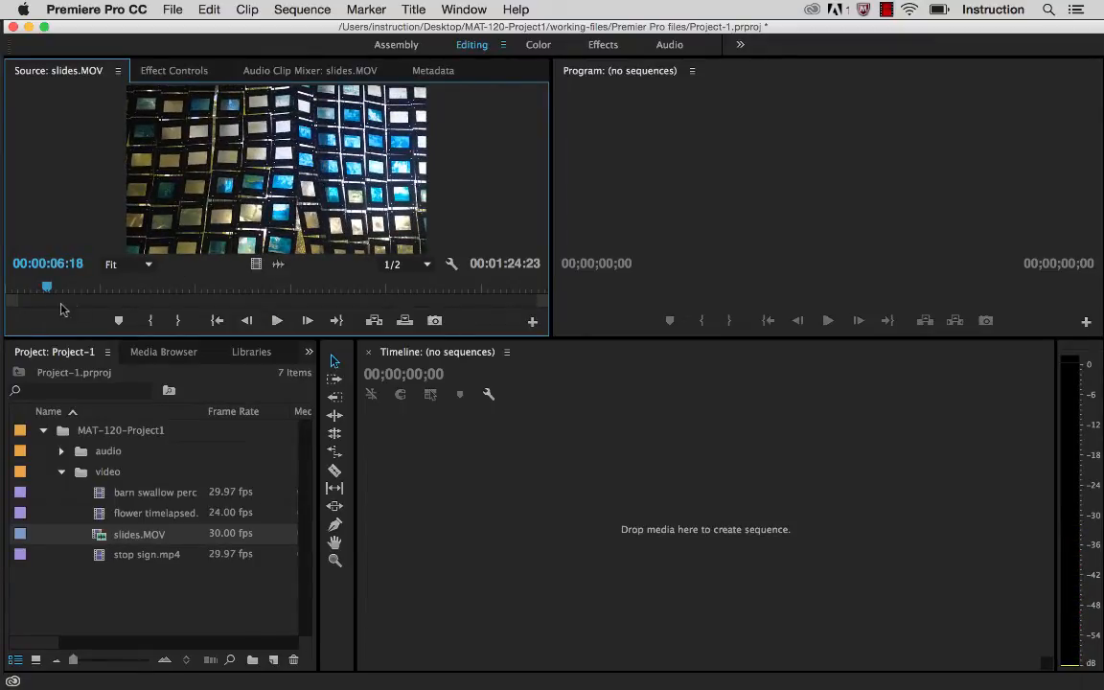
Step: Mark slides.MOV in the Source monitor with an In point at 00:00:24:09 and an Out point at 00:01:02:19
left_click_drag(53, 293, 163, 300)
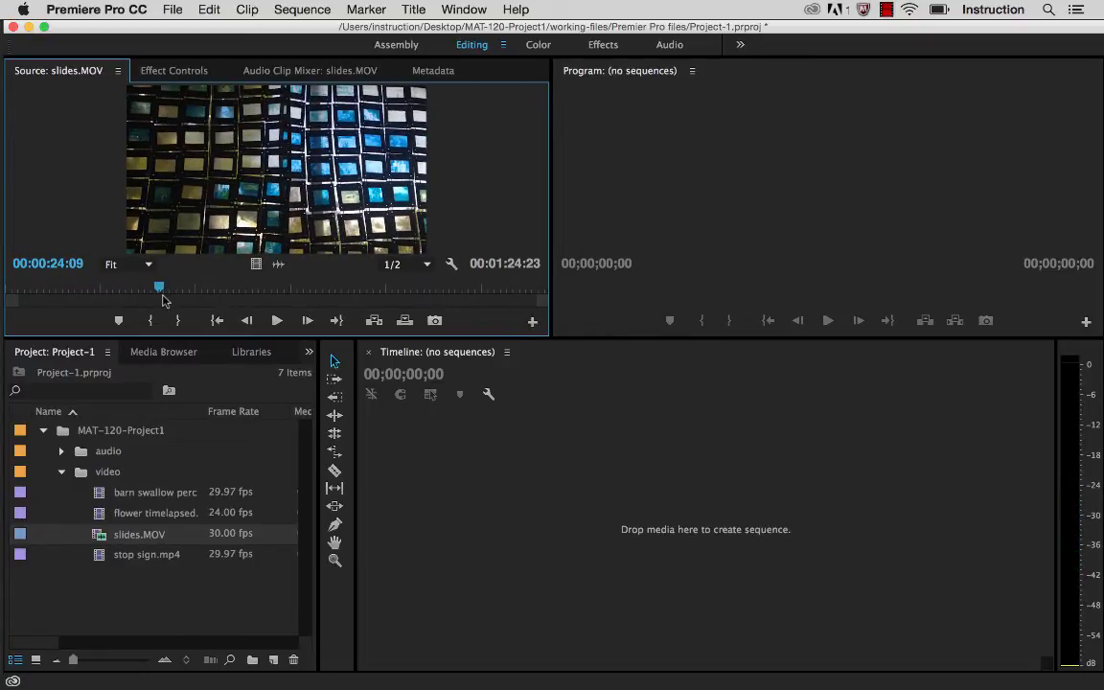
key("i")
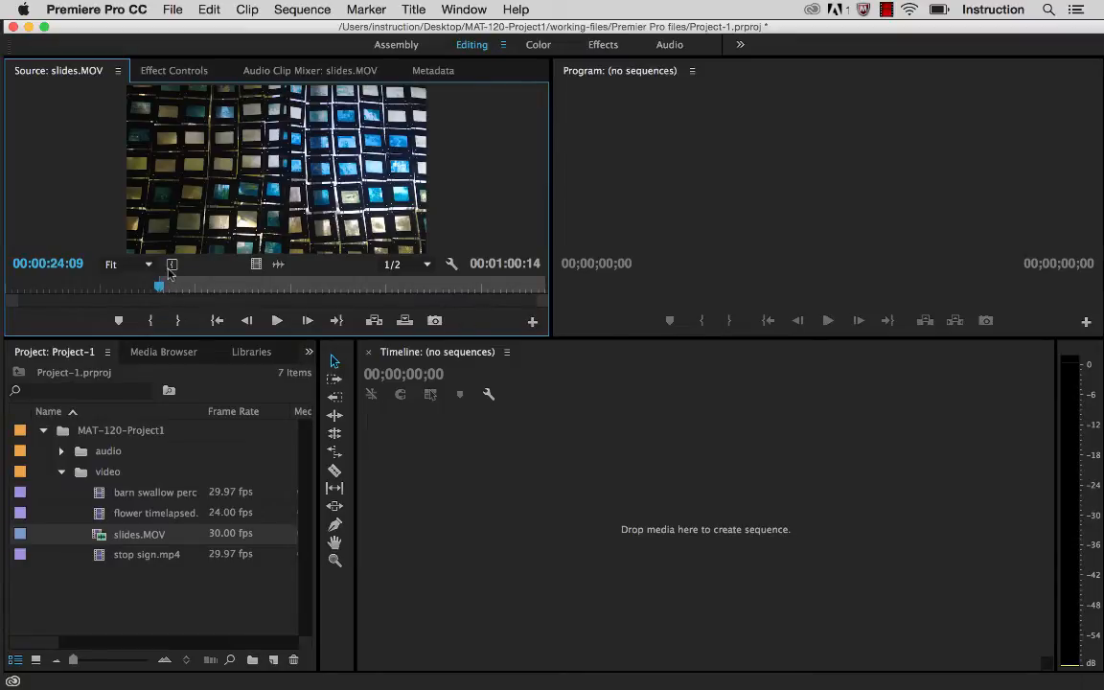
left_click(405, 290)
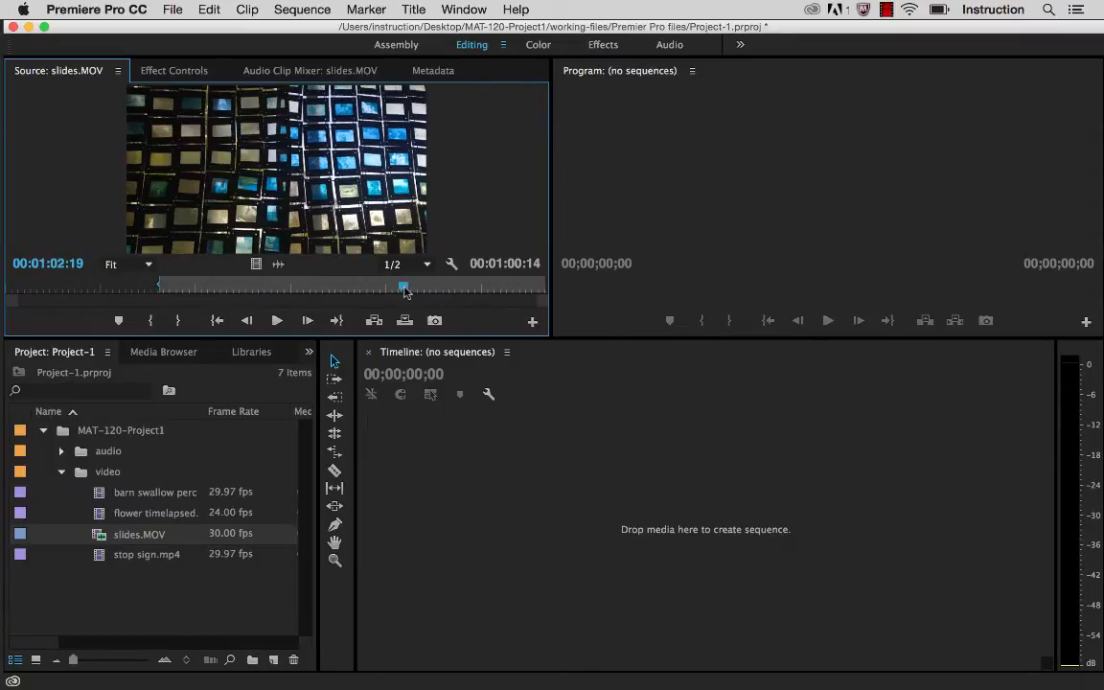
key("o")
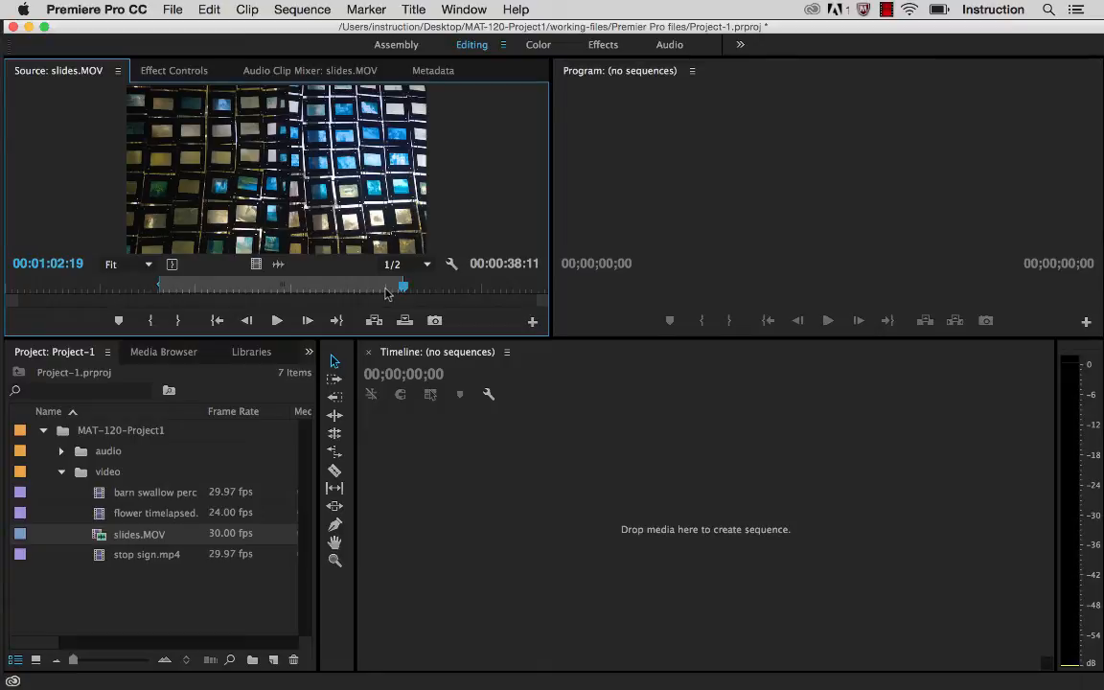
Step: Clear the In and Out points of slides.MOV and place the full clip in the empty Timeline as a new sequence
key("alt+i")
key("alt+o")
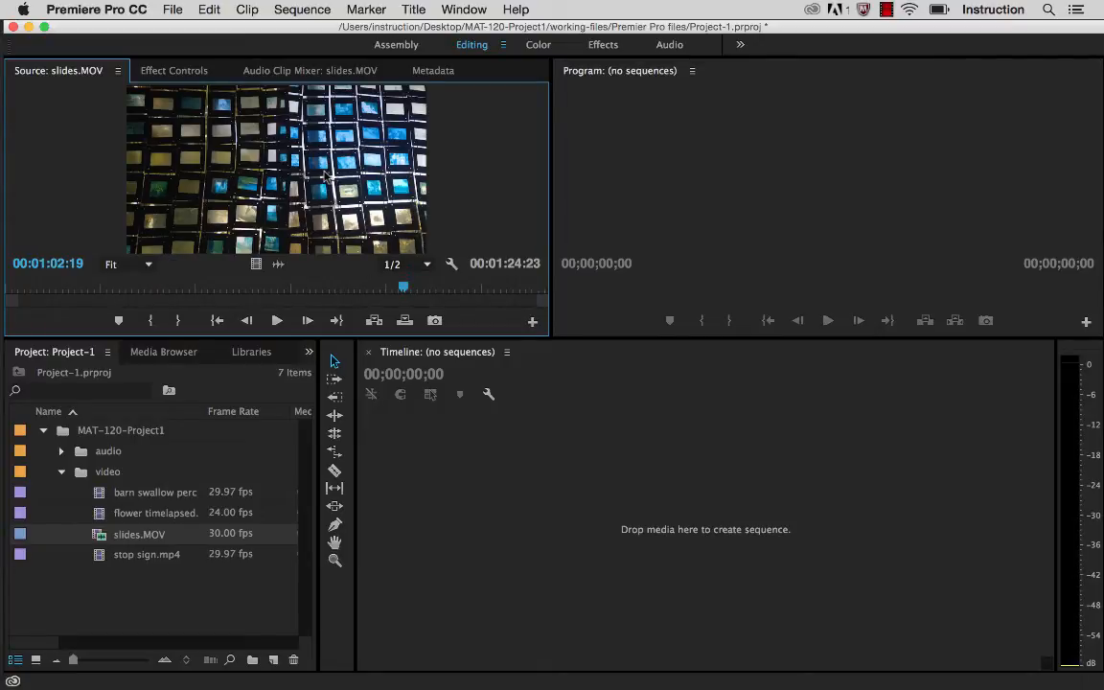
left_click_drag(255, 149, 505, 508)
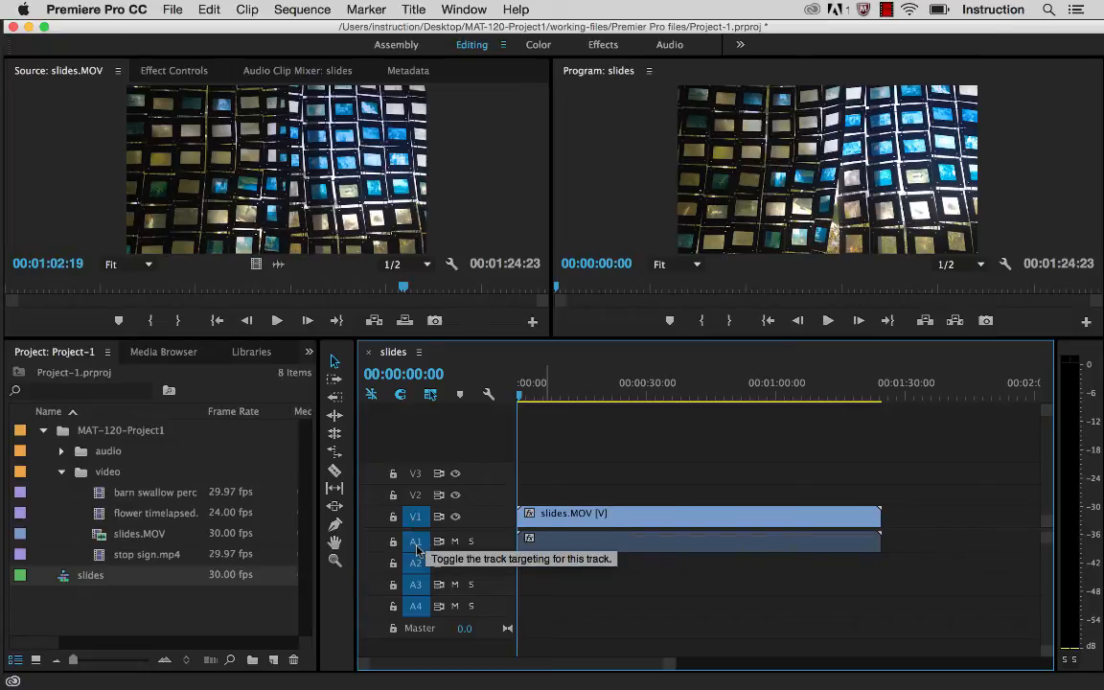
Step: Unlink the video and audio of the slides.MOV clip in the Timeline and try to delete its audio part on track A1
left_click(593, 517)
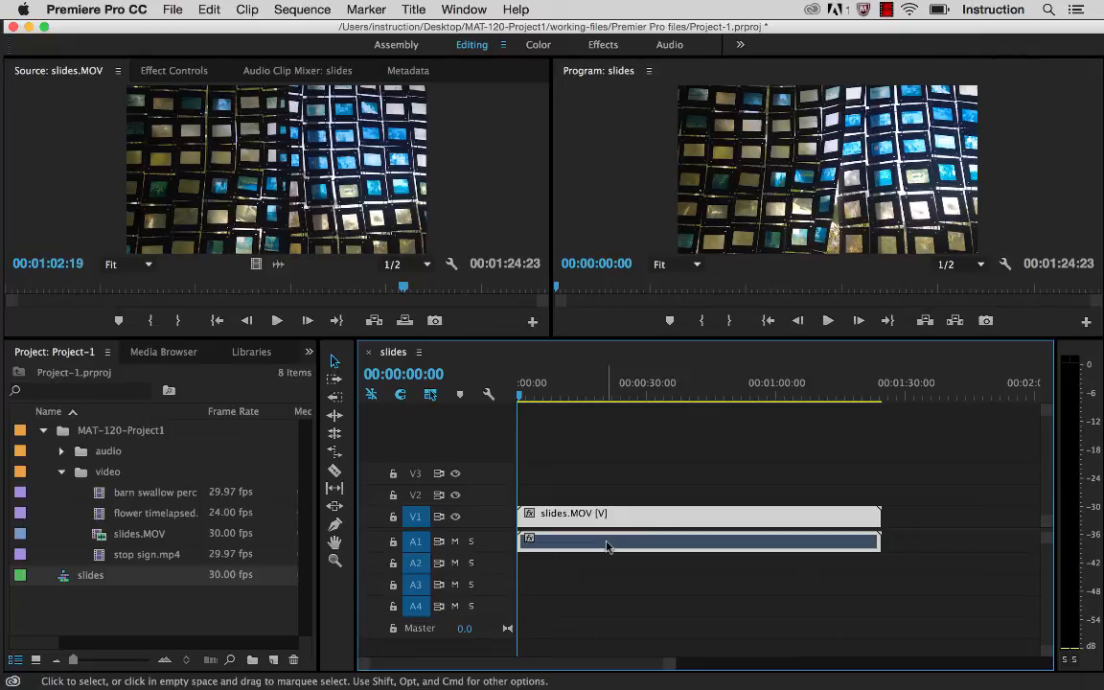
right_click(607, 546)
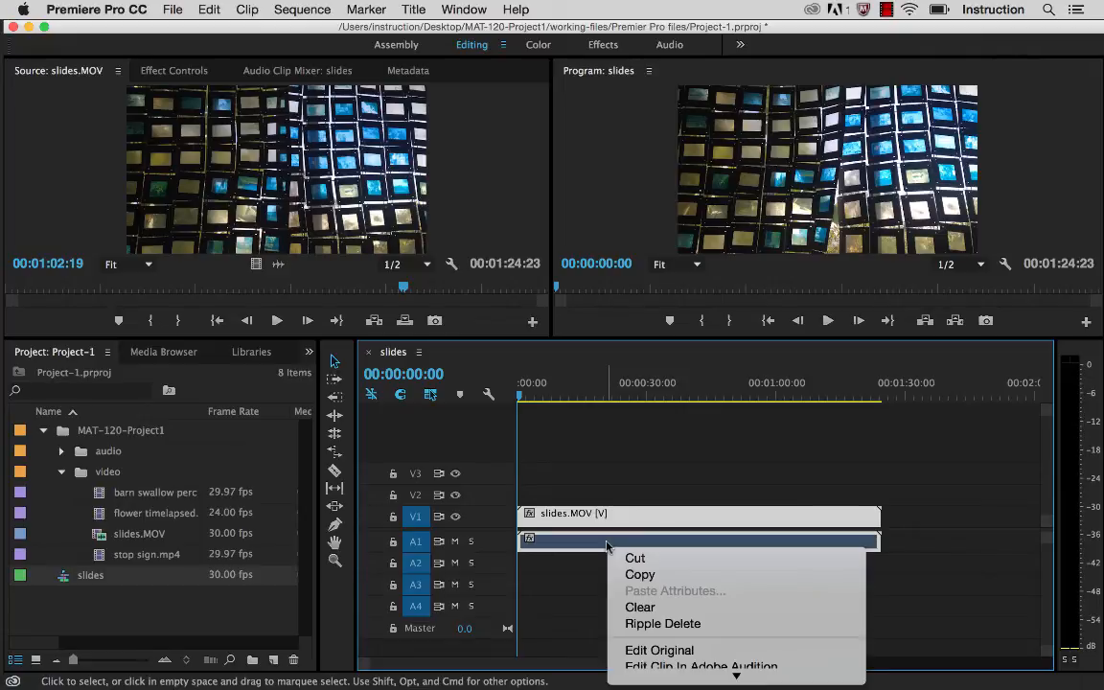
scroll(623, 575, "down", 5)
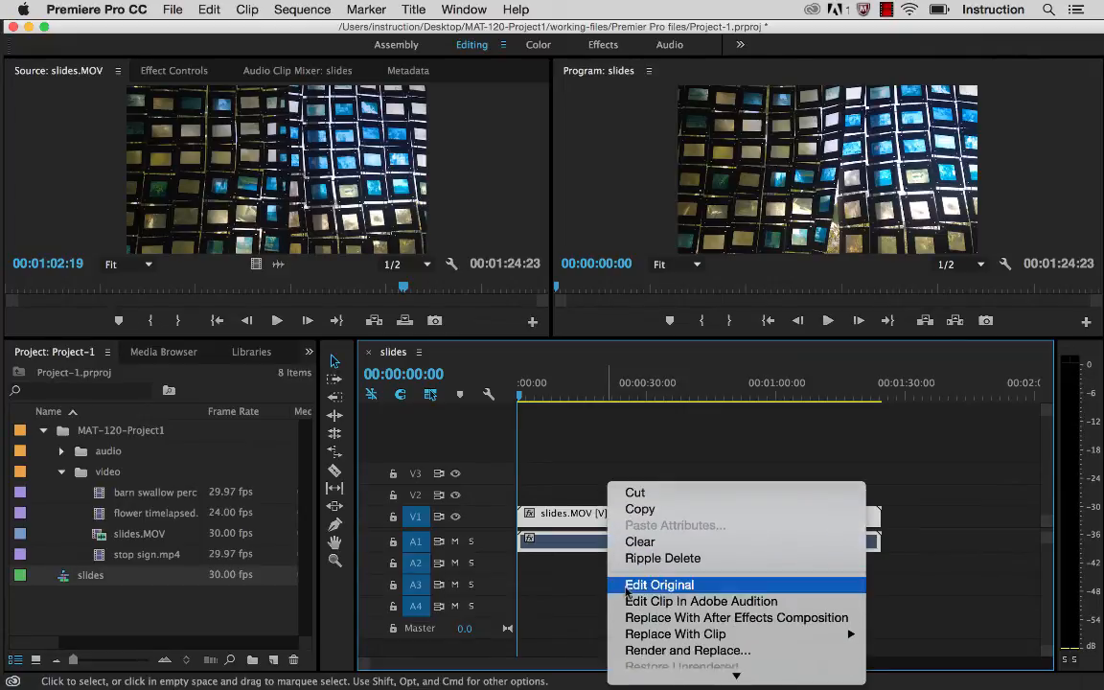
scroll(628, 592, "down", 3)
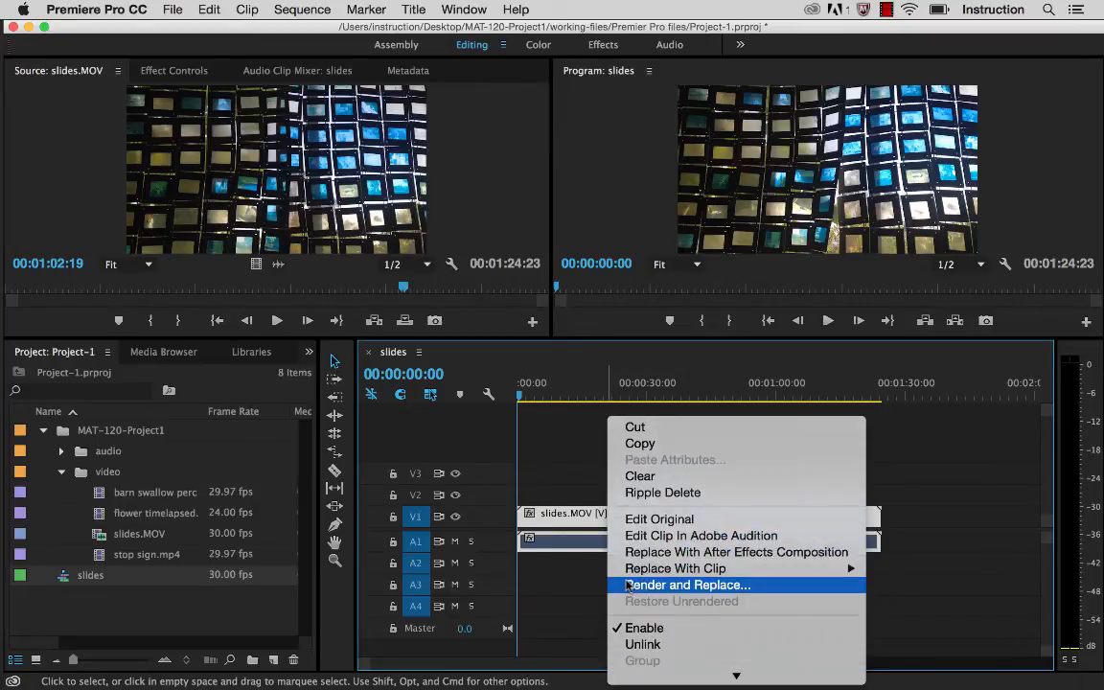
scroll(628, 587, "down", 3)
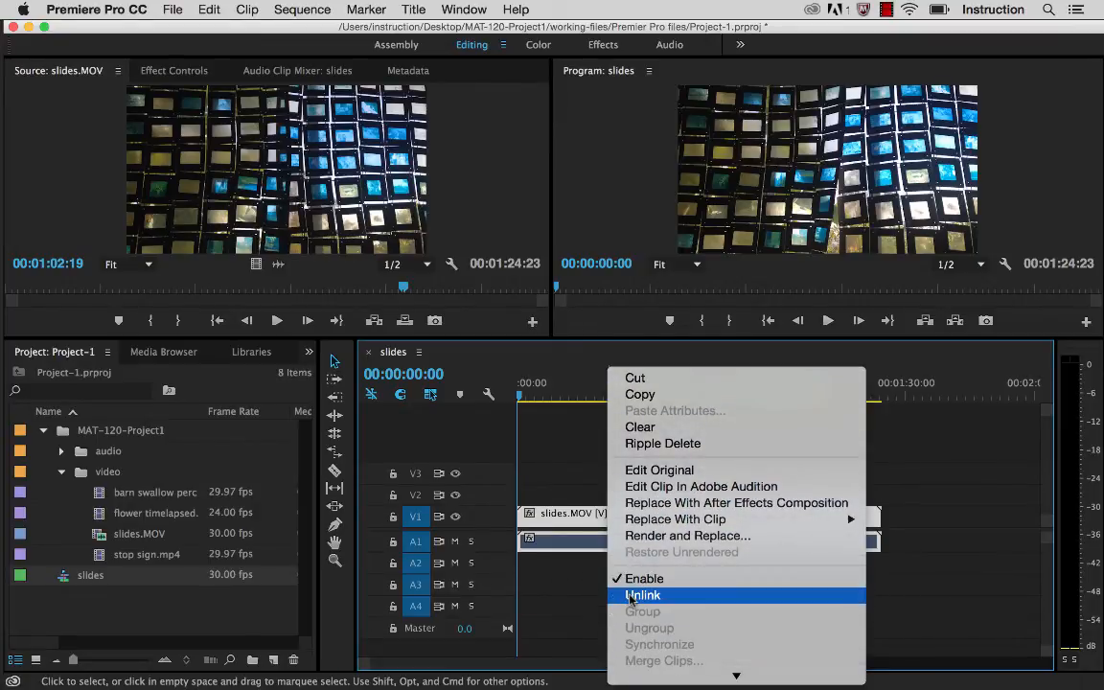
left_click(631, 598)
left_click(614, 541)
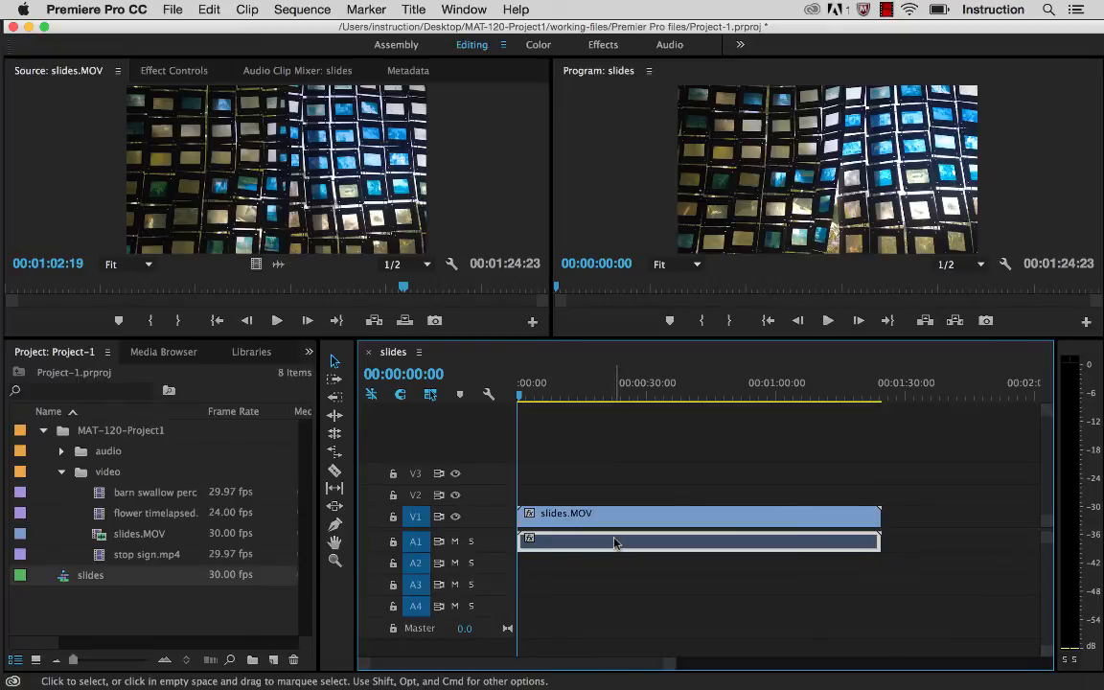
key("Delete")
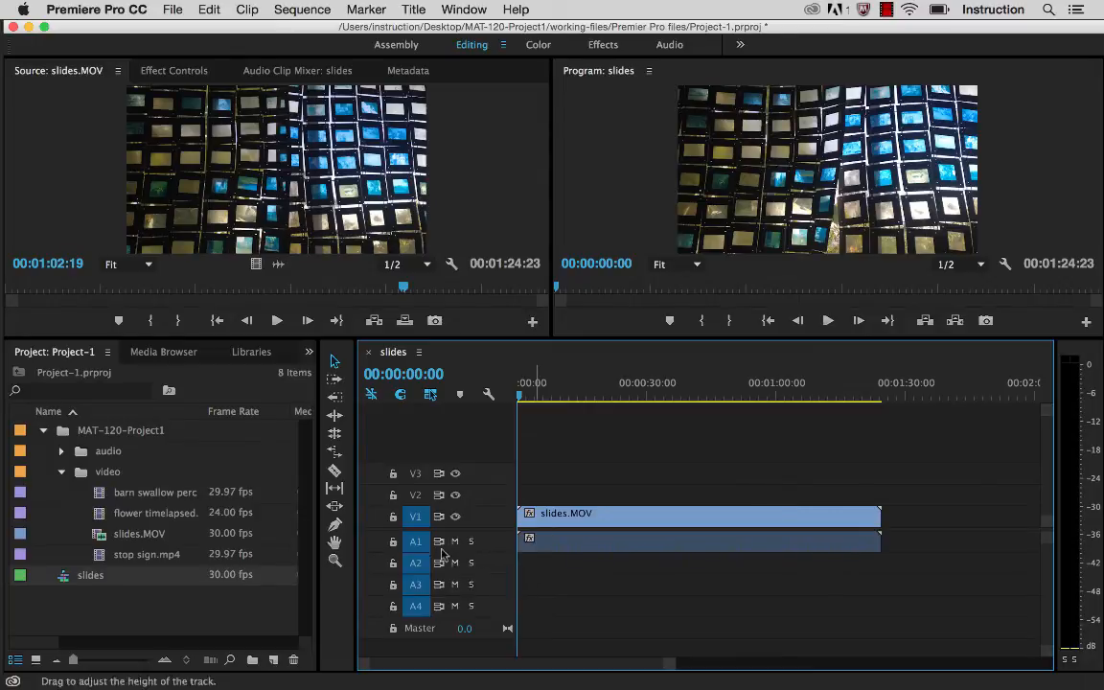
Step: Mute audio track A1 and play the first few seconds of the slides sequence in the Program monitor
left_click(457, 543)
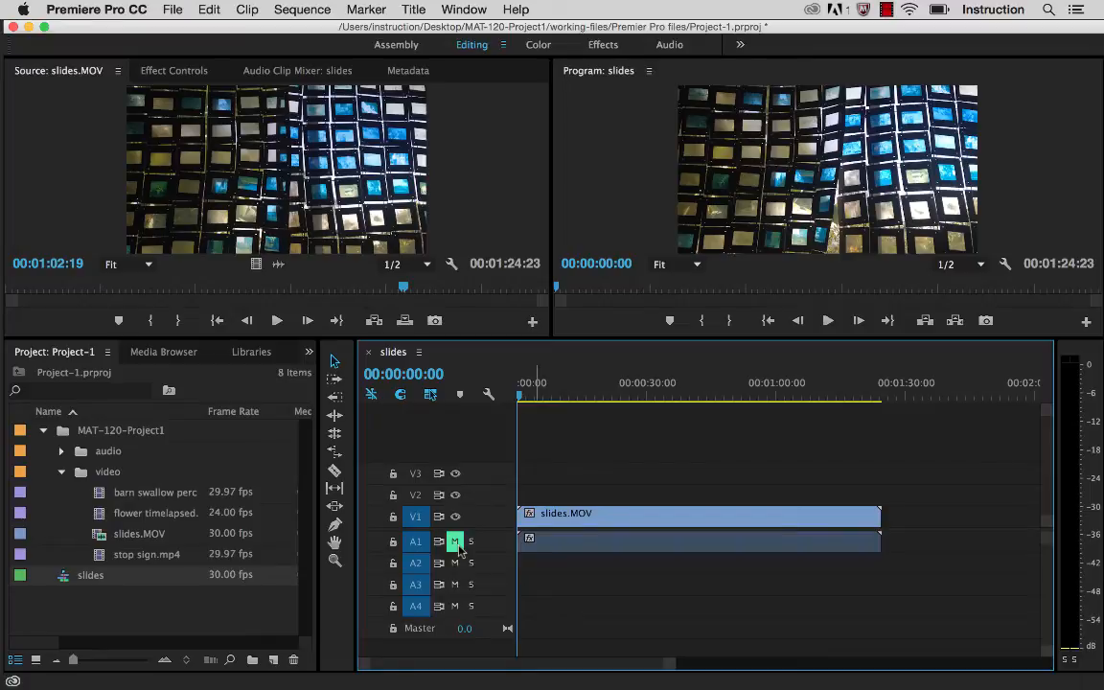
left_click(827, 320)
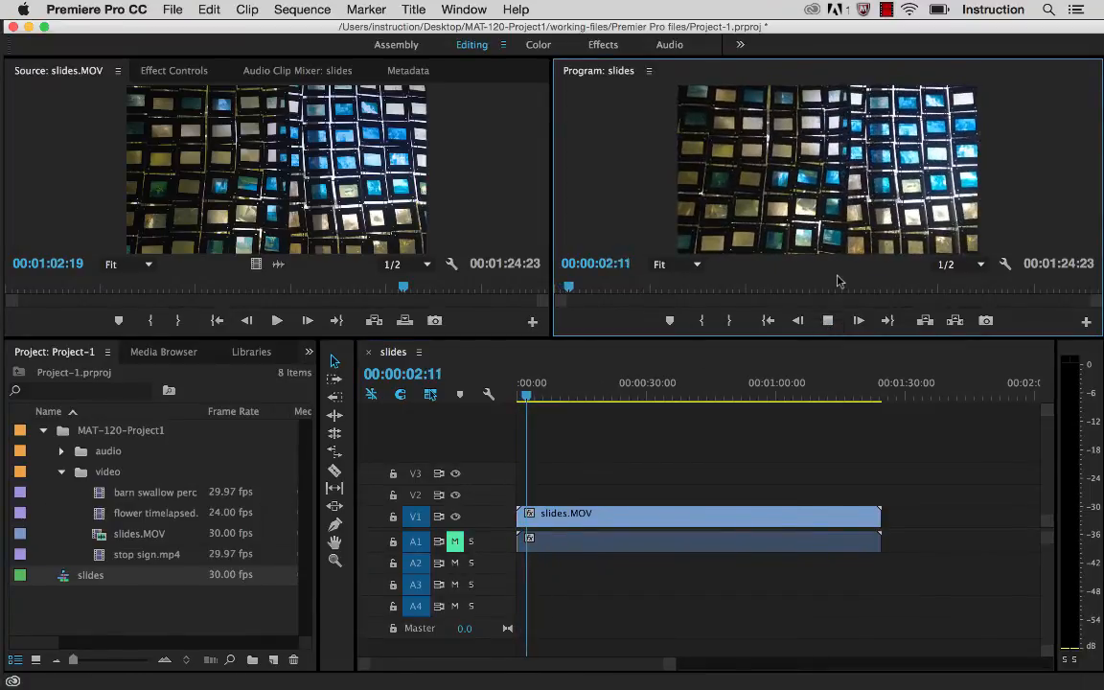
left_click(829, 324)
Step: Delete the audio part of slides.MOV from track A1 and unmute the track
left_click(564, 543)
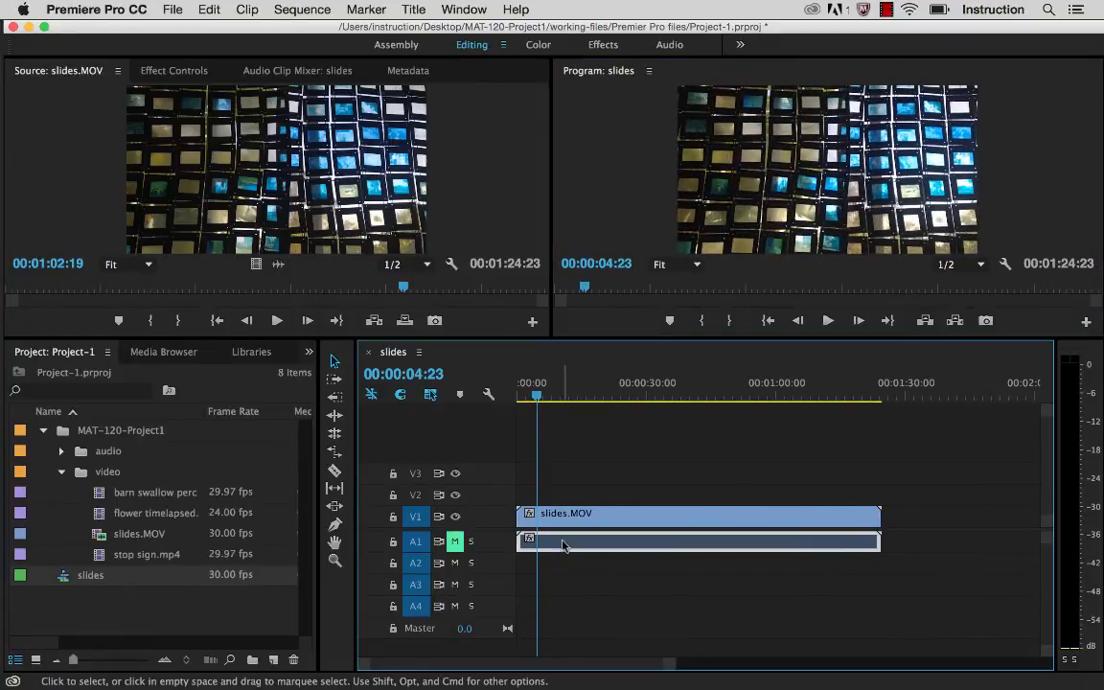
key("Delete")
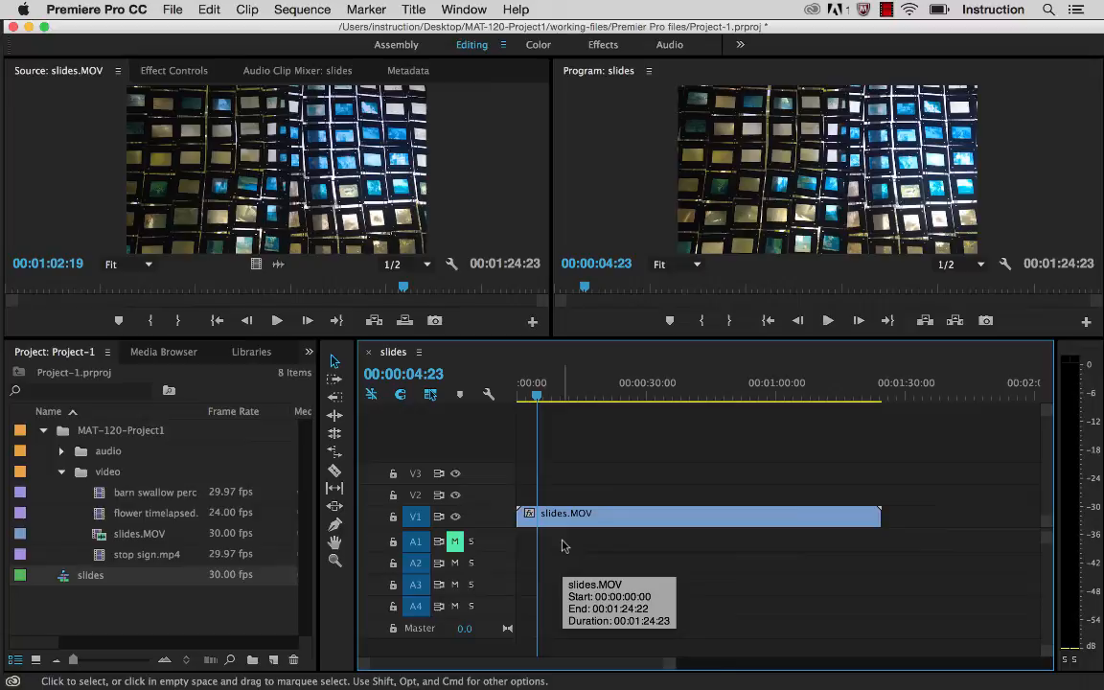
left_click(455, 542)
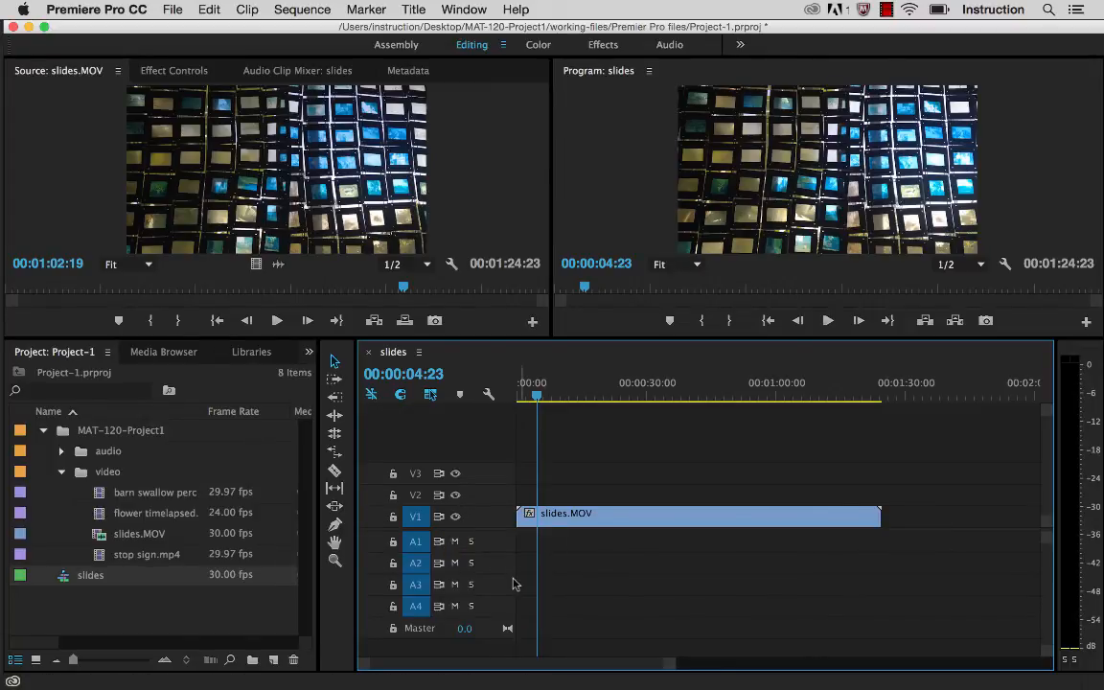
Step: Trim the end of slides.MOV on V1 to a length of 00:00:33:17, scrub the shortened clip, and extend it back to full length
left_click(731, 391)
left_click_drag(880, 516, 659, 515)
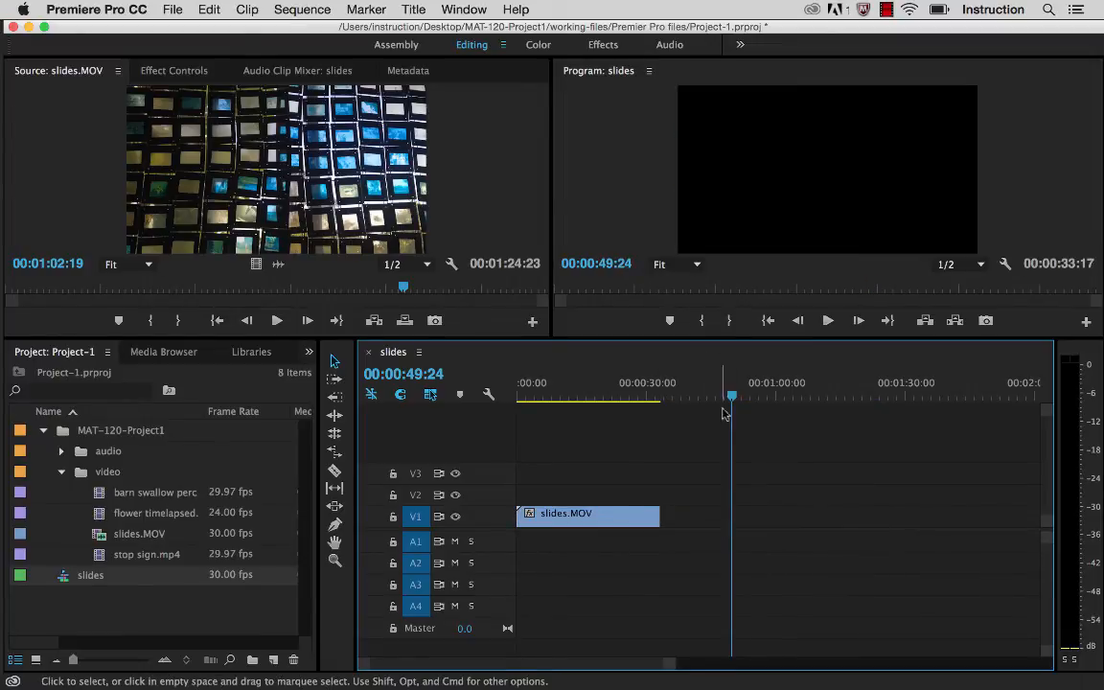
left_click_drag(724, 412, 589, 412)
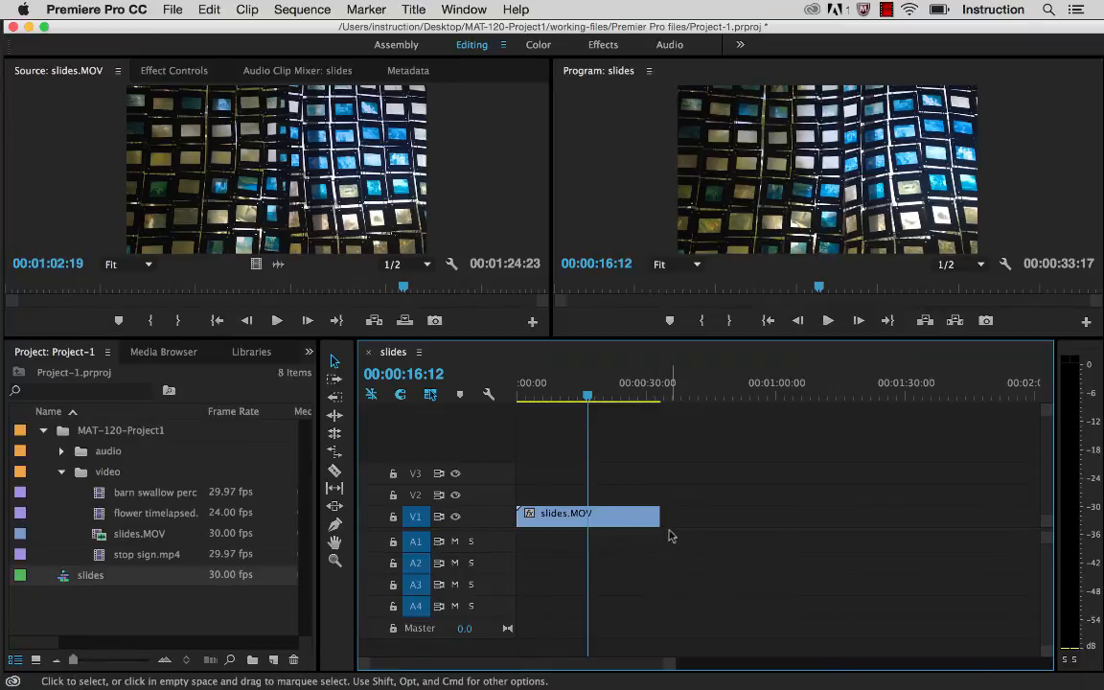
left_click_drag(661, 516, 947, 506)
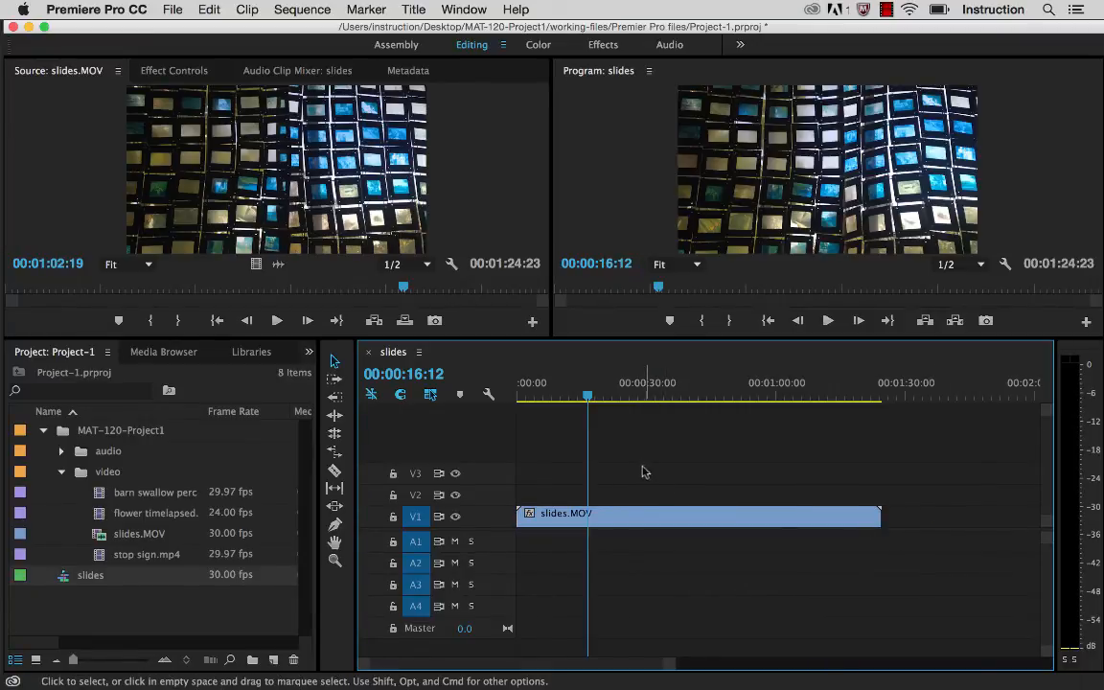
Step: Move the playhead back and forth between the start of the slides sequence and its end at 00:01:24:23
left_click_drag(652, 422, 881, 404)
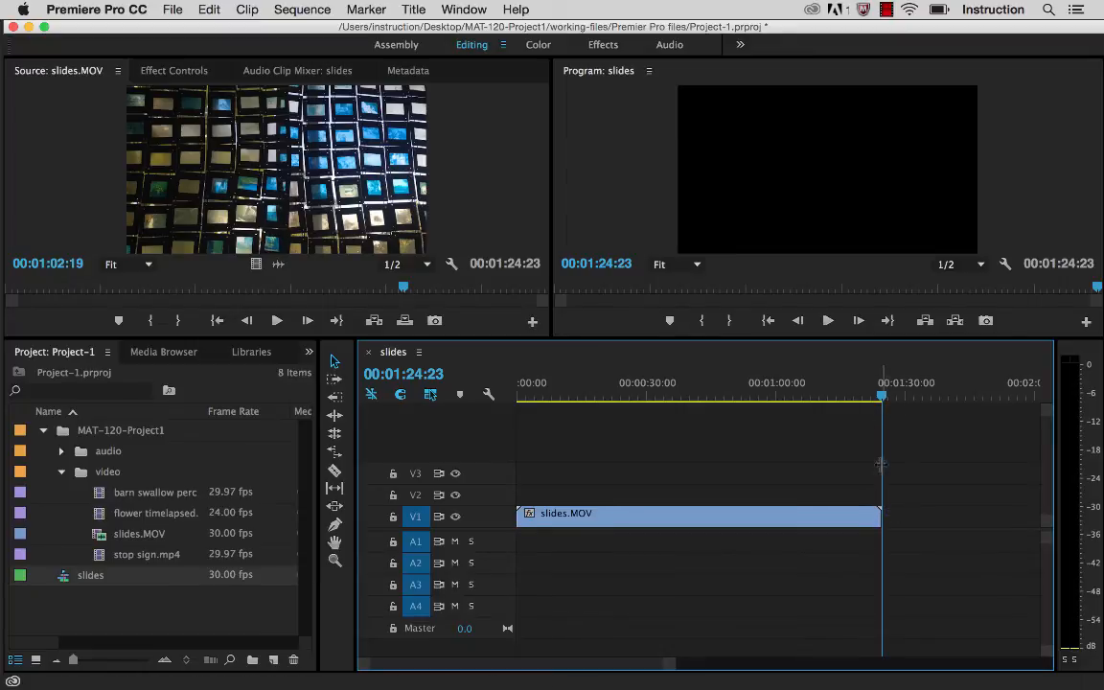
mouse_move(881, 399)
left_mouse_down()
mouse_move(862, 398)
mouse_move(882, 399)
left_mouse_up()
left_click_drag(882, 401, 509, 413)
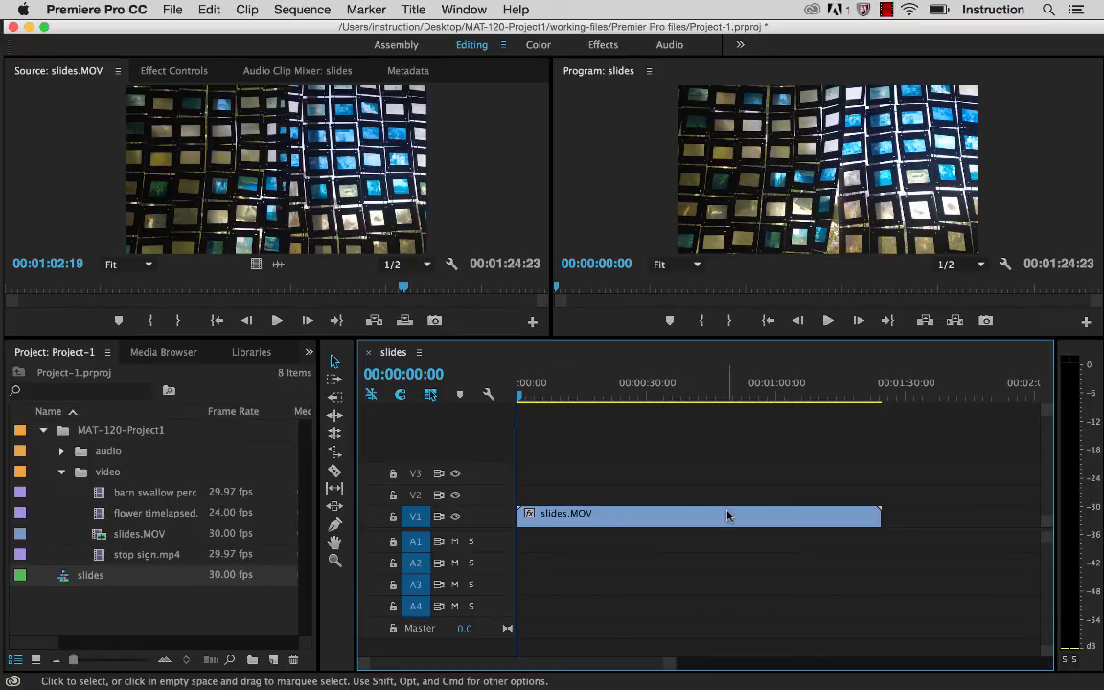
mouse_move(726, 516)
key("End")
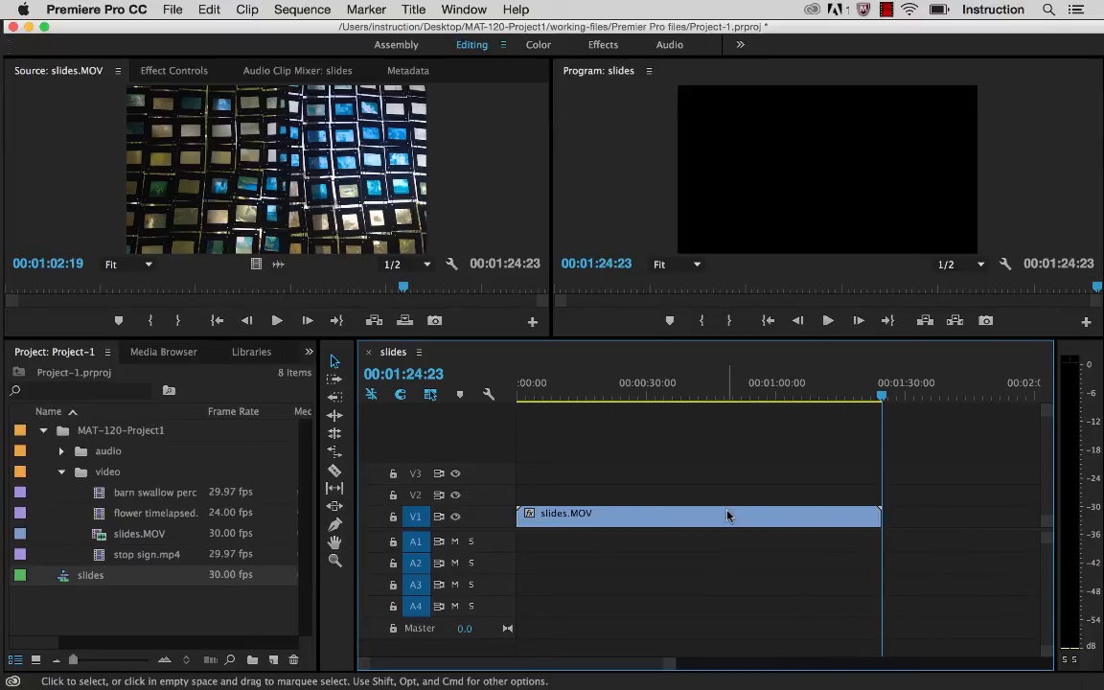
key("Home")
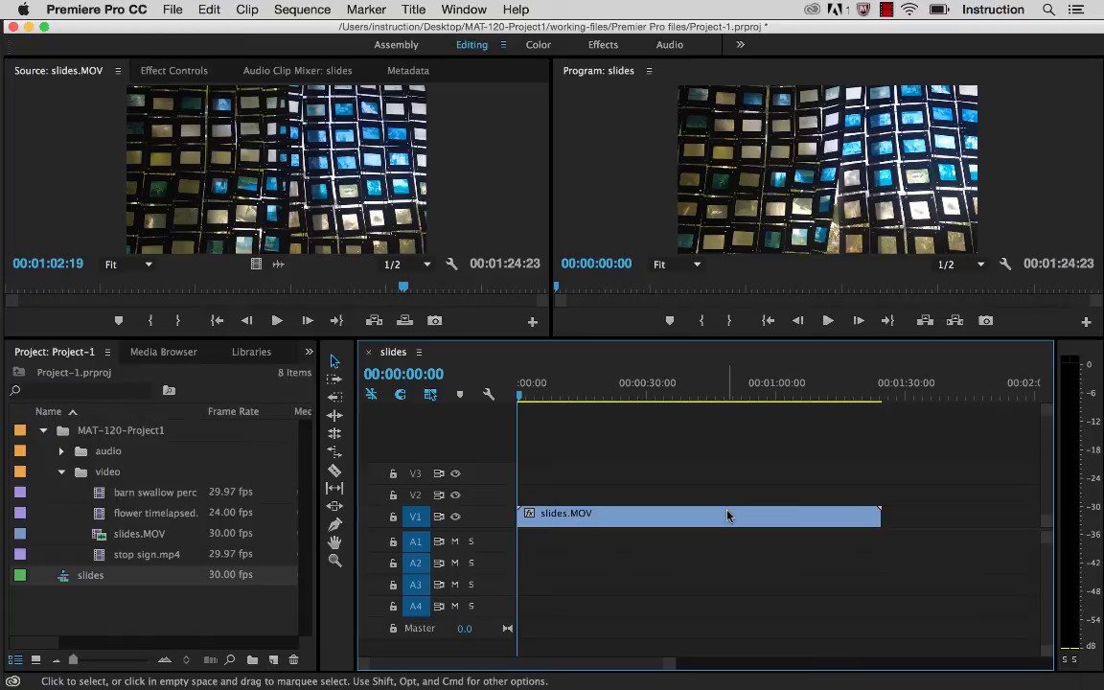
key("End")
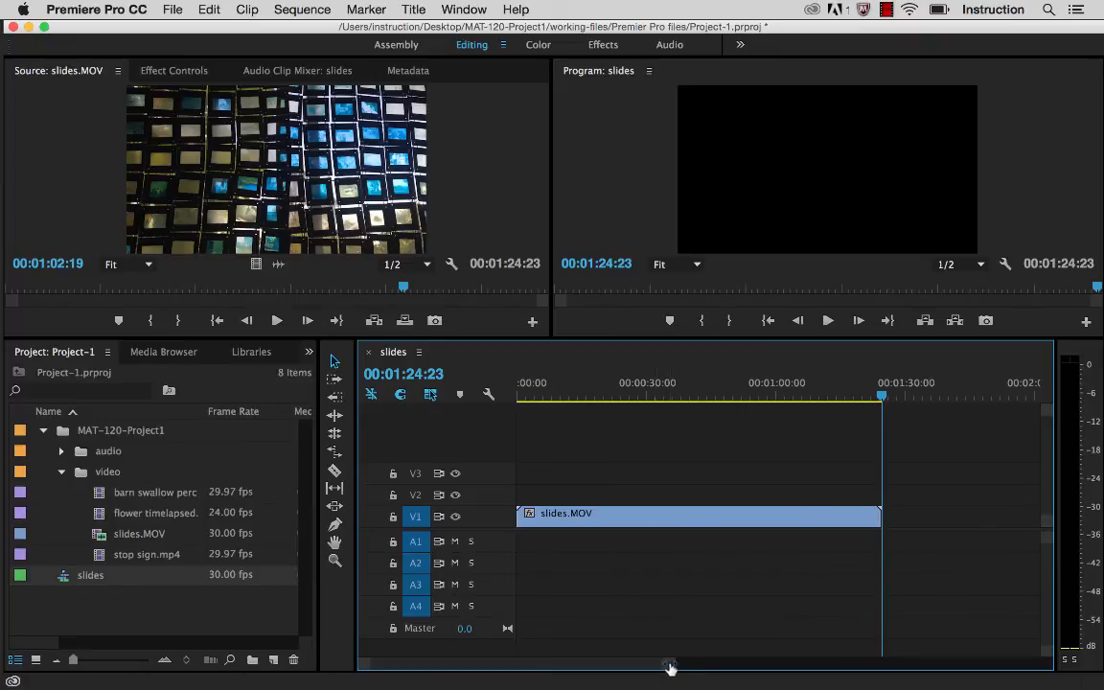
Step: Zoom the Timeline in near the end of slides.MOV, scrub back to 00:01:18:26, and zoom out past the whole clip
left_click_drag(670, 668, 553, 666)
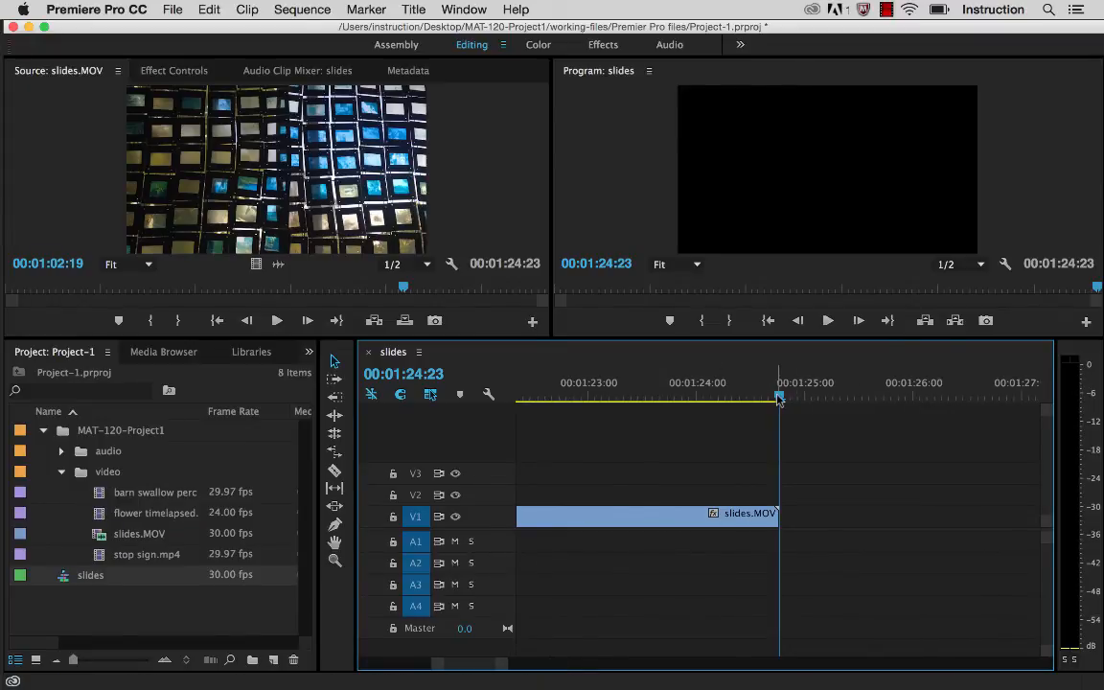
left_click_drag(777, 395, 460, 422)
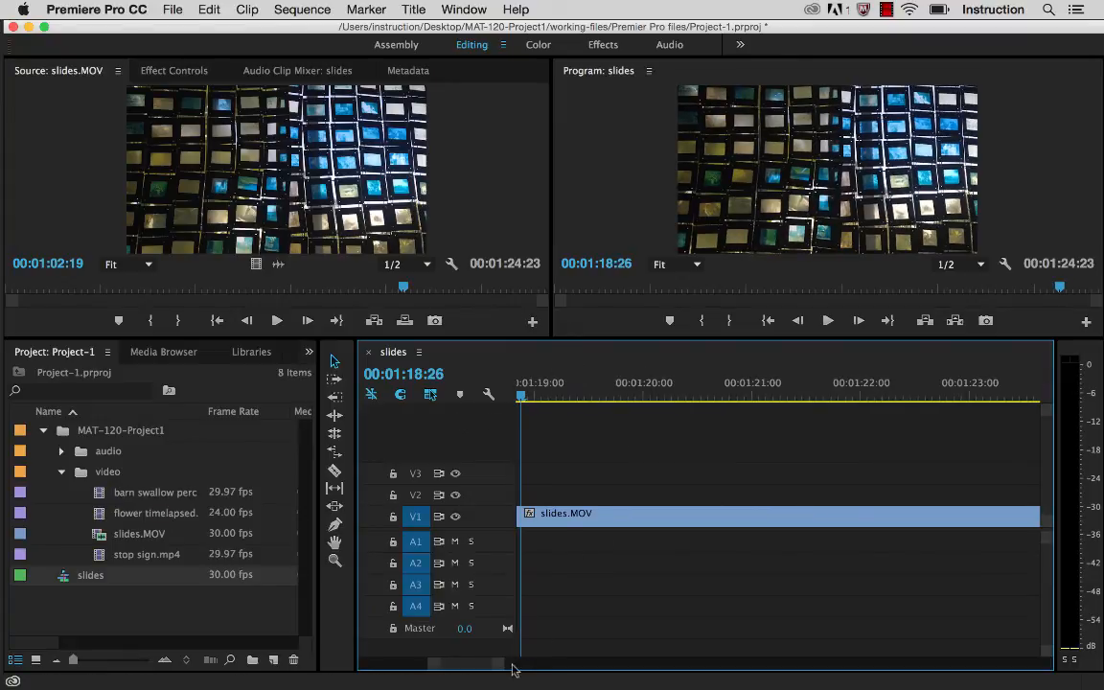
left_click_drag(500, 667, 768, 653)
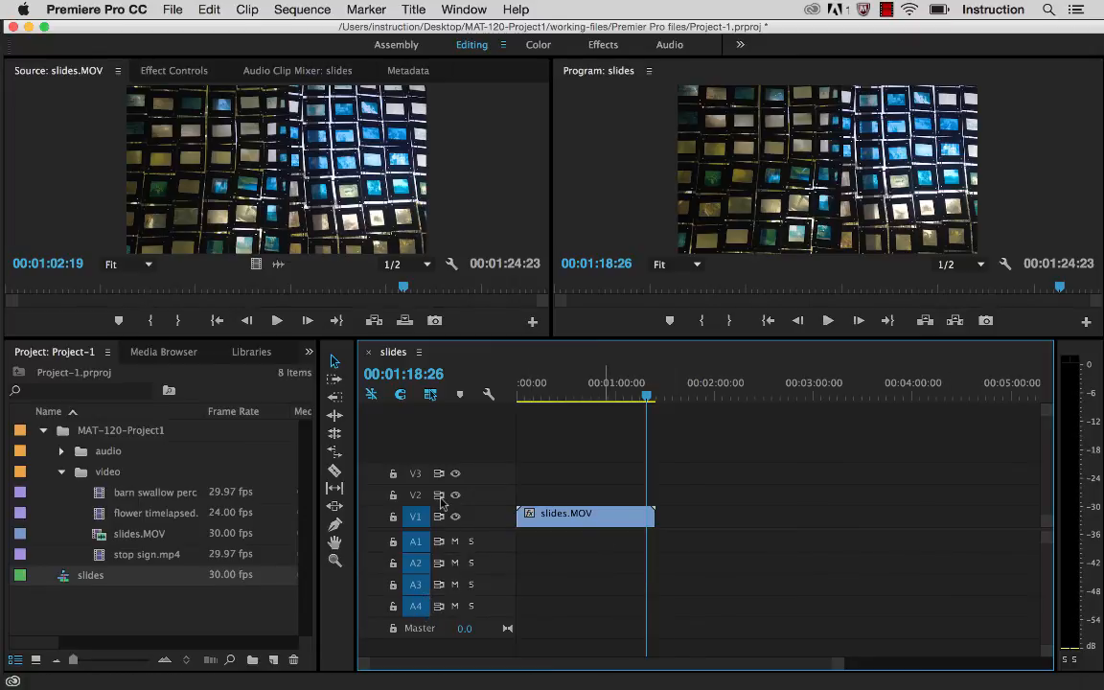
Step: Add video track V4 and audio track A5 to the sequence, and shift the divider between video and audio tracks slightly down
right_click(491, 477)
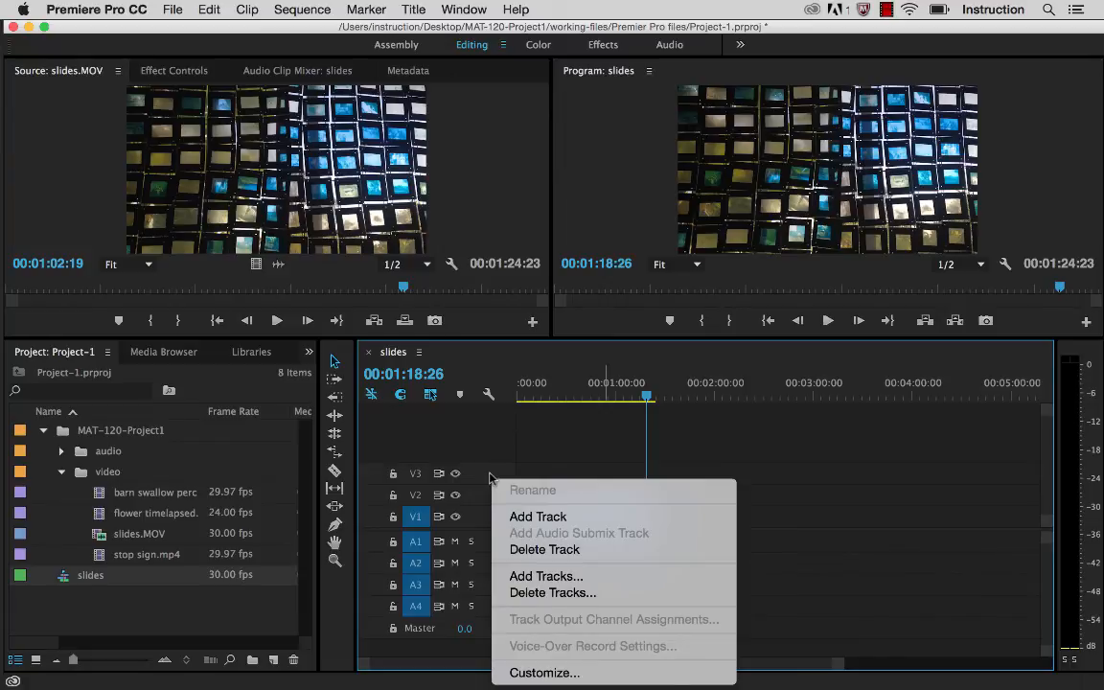
left_click(518, 515)
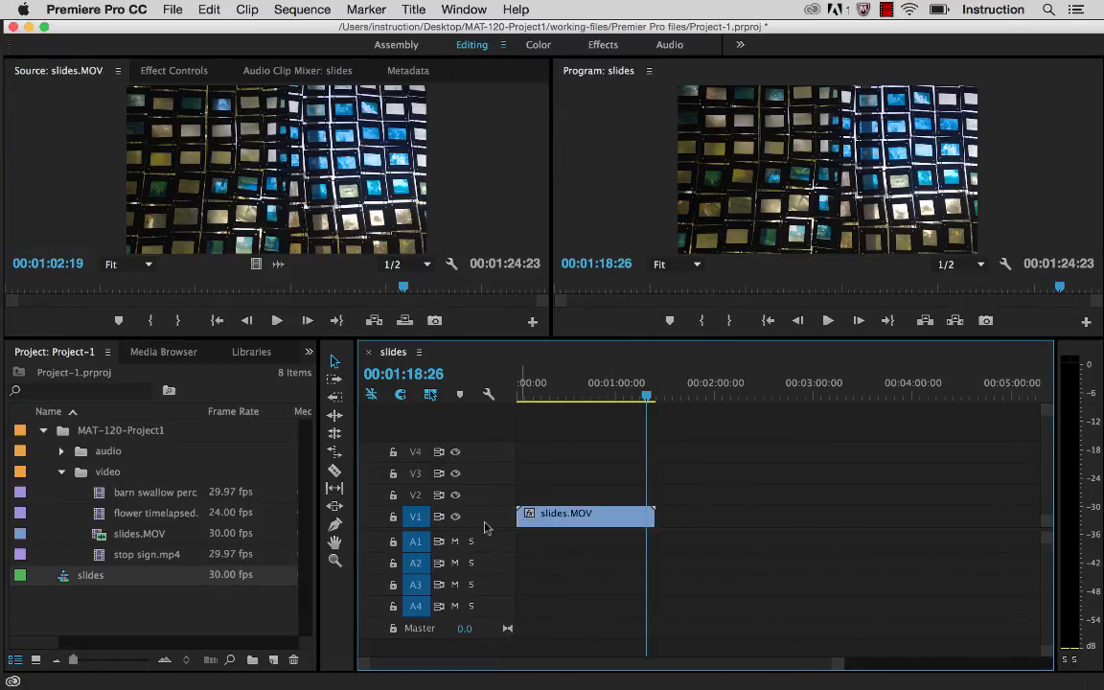
right_click(500, 614)
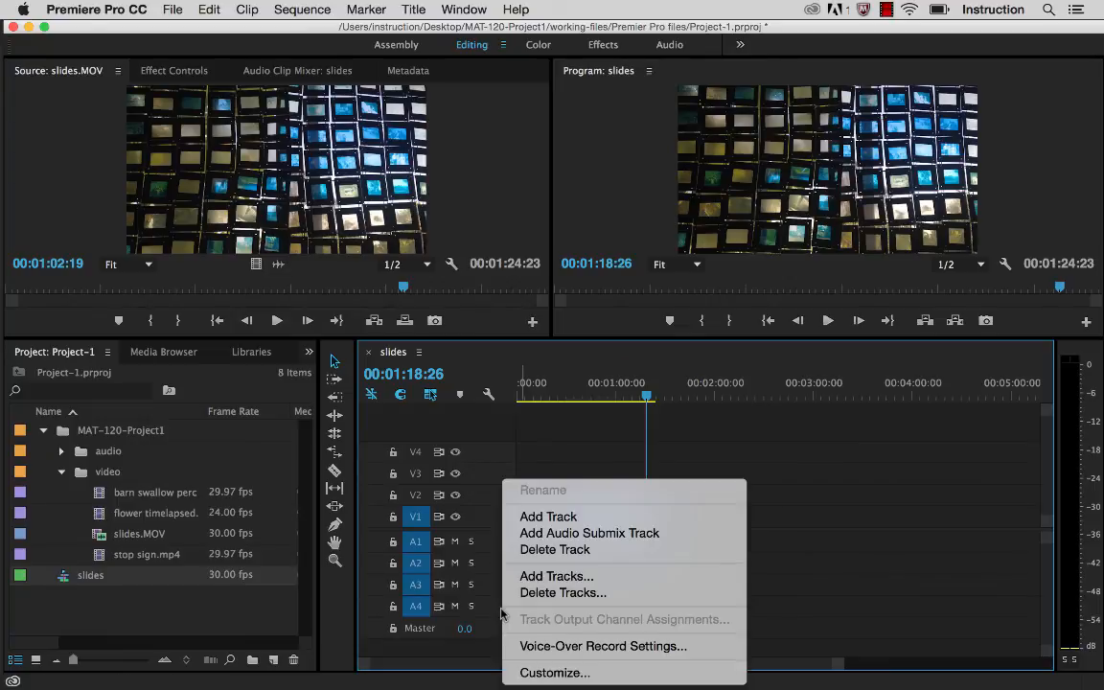
left_click(532, 517)
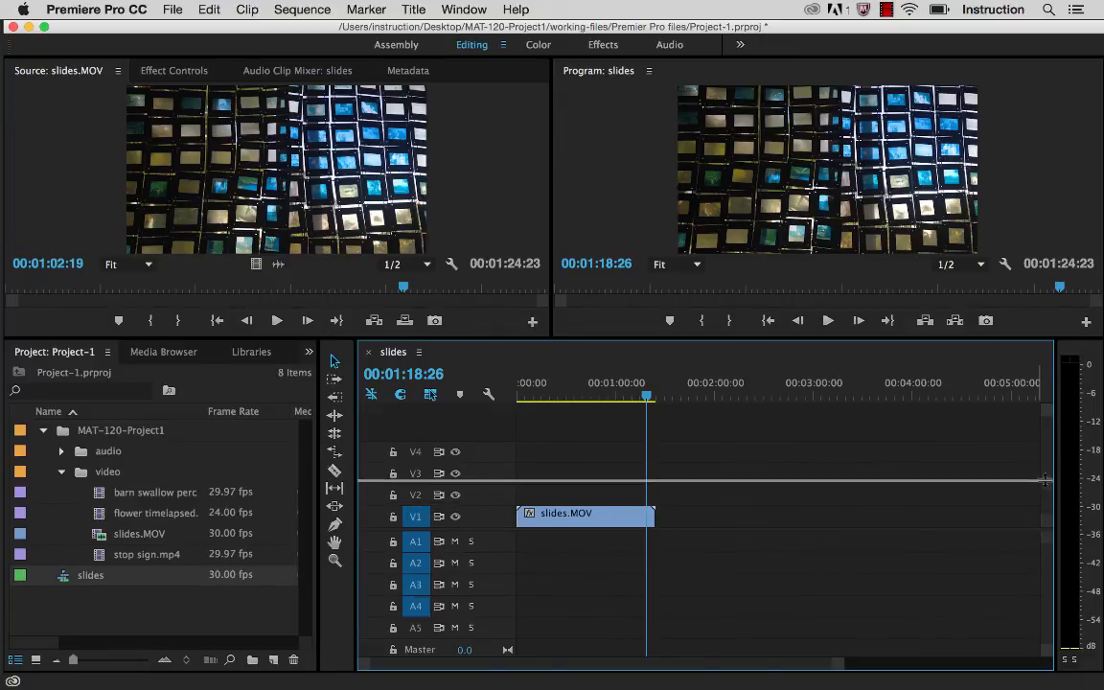
left_click_drag(1044, 528, 1050, 563)
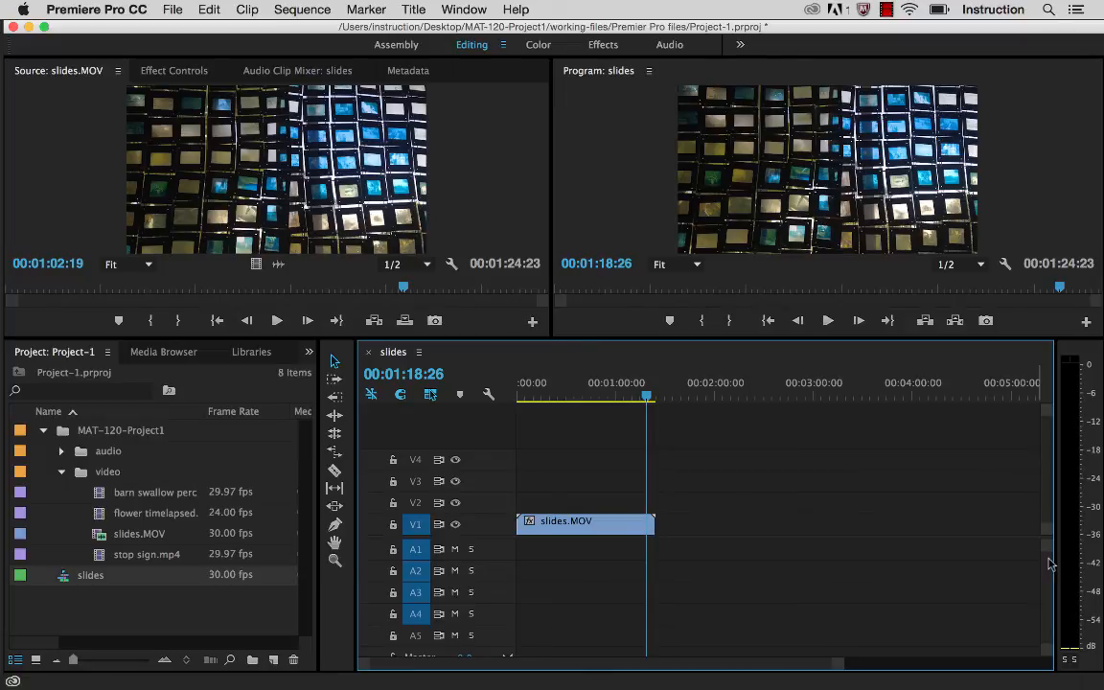